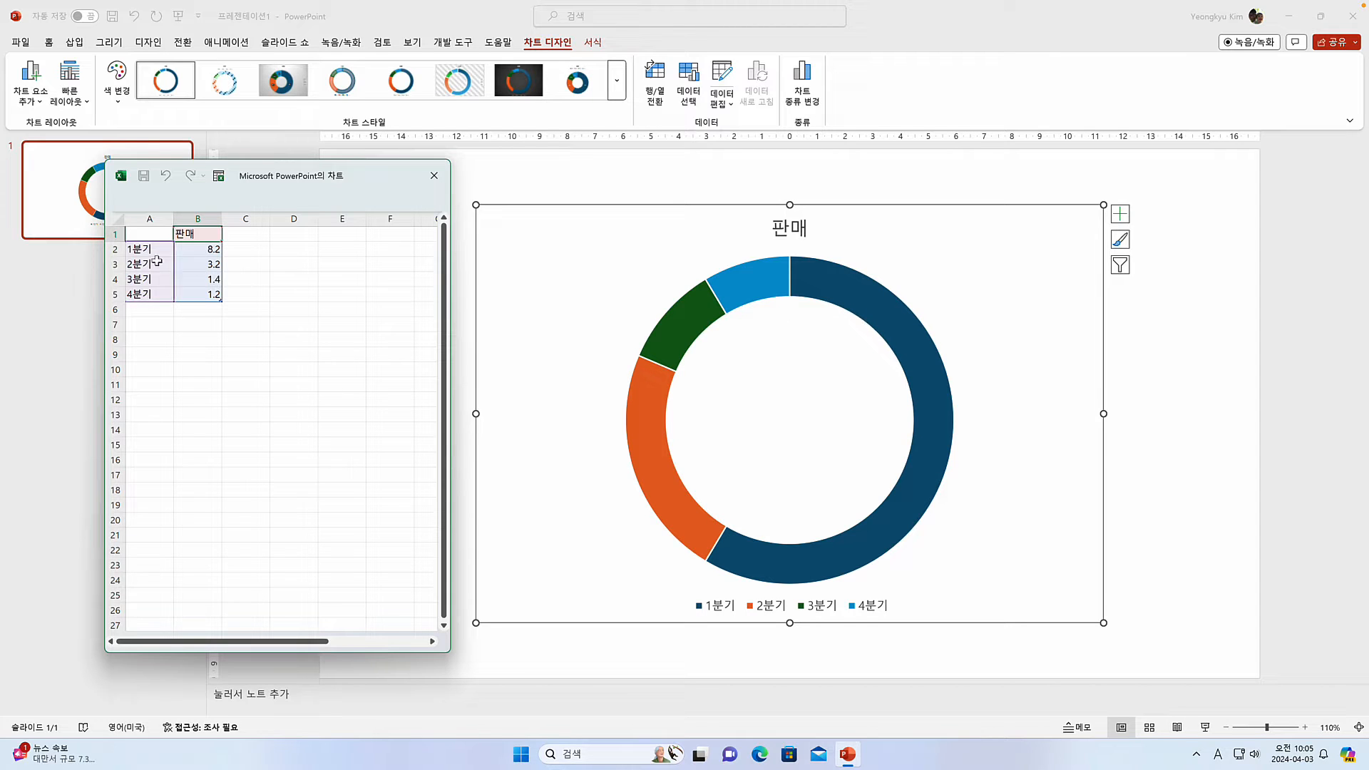
# Step: Set the chart data values of all four quarters (B2:B5) to 1
pyautogui.click(200, 251)
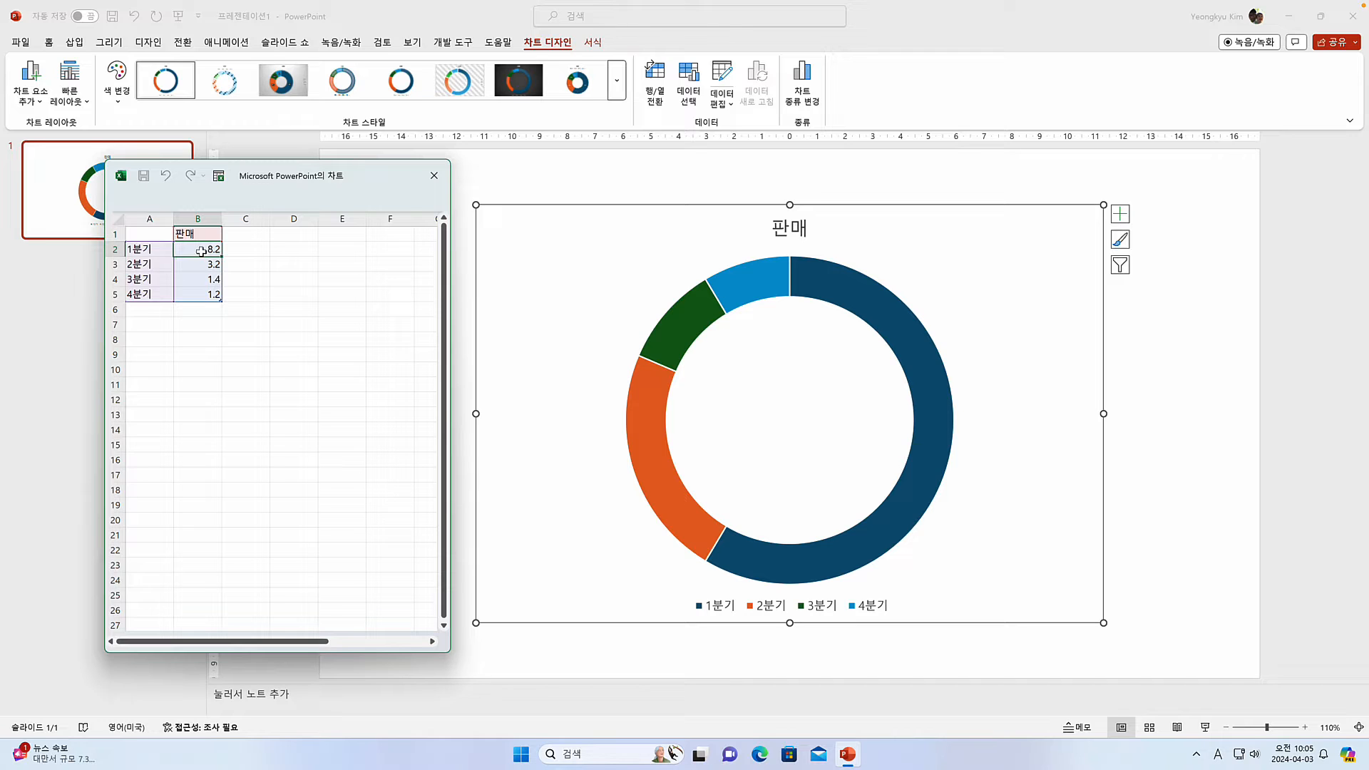
pyautogui.write('1')
pyautogui.press('Return')
pyautogui.write('1')
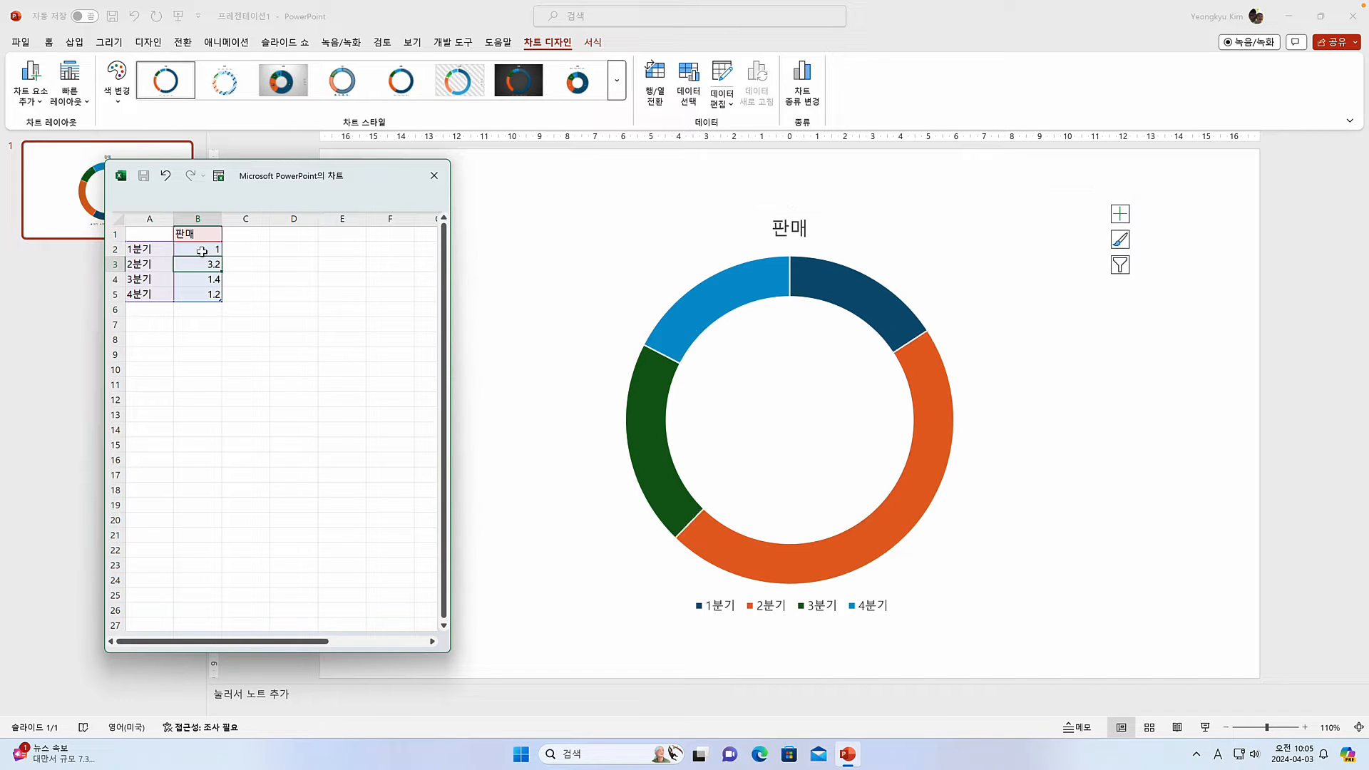
pyautogui.press('Return')
pyautogui.write('1')
pyautogui.press('Return')
pyautogui.write('1')
pyautogui.press('Return')
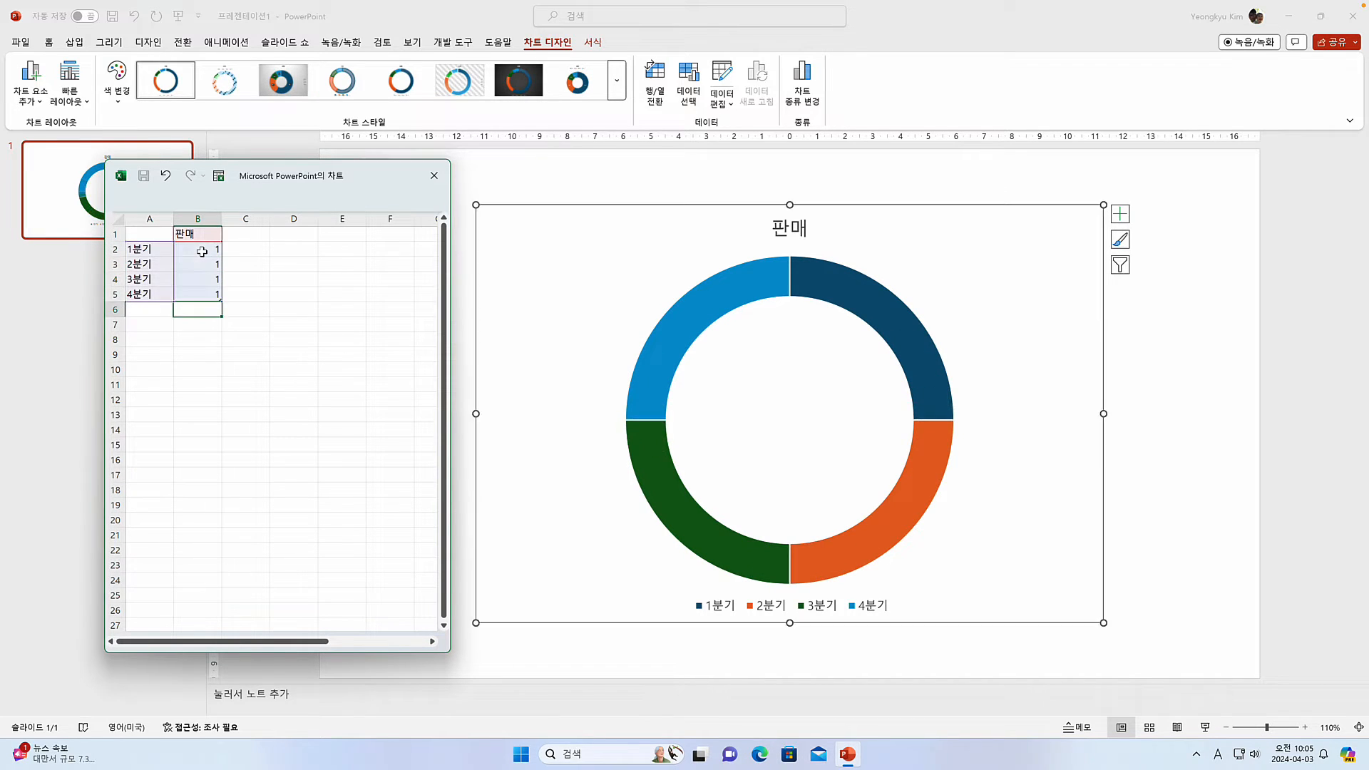
# Step: Extend the chart data with four more values of 1 in B6:B9 and close the data sheet
pyautogui.write('1')
pyautogui.press('Return')
pyautogui.write('1')
pyautogui.press('Return')
pyautogui.write('1')
pyautogui.press('Return')
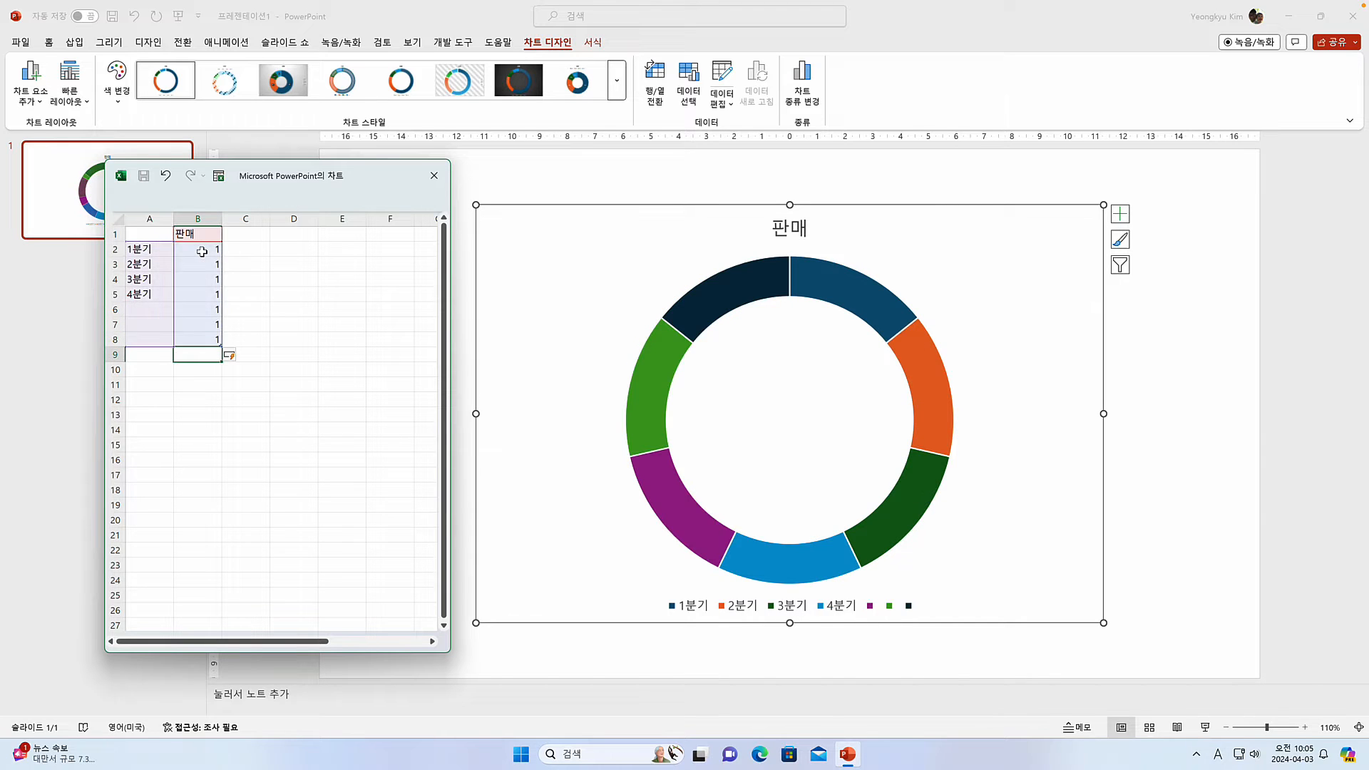
pyautogui.write('1')
pyautogui.press('Return')
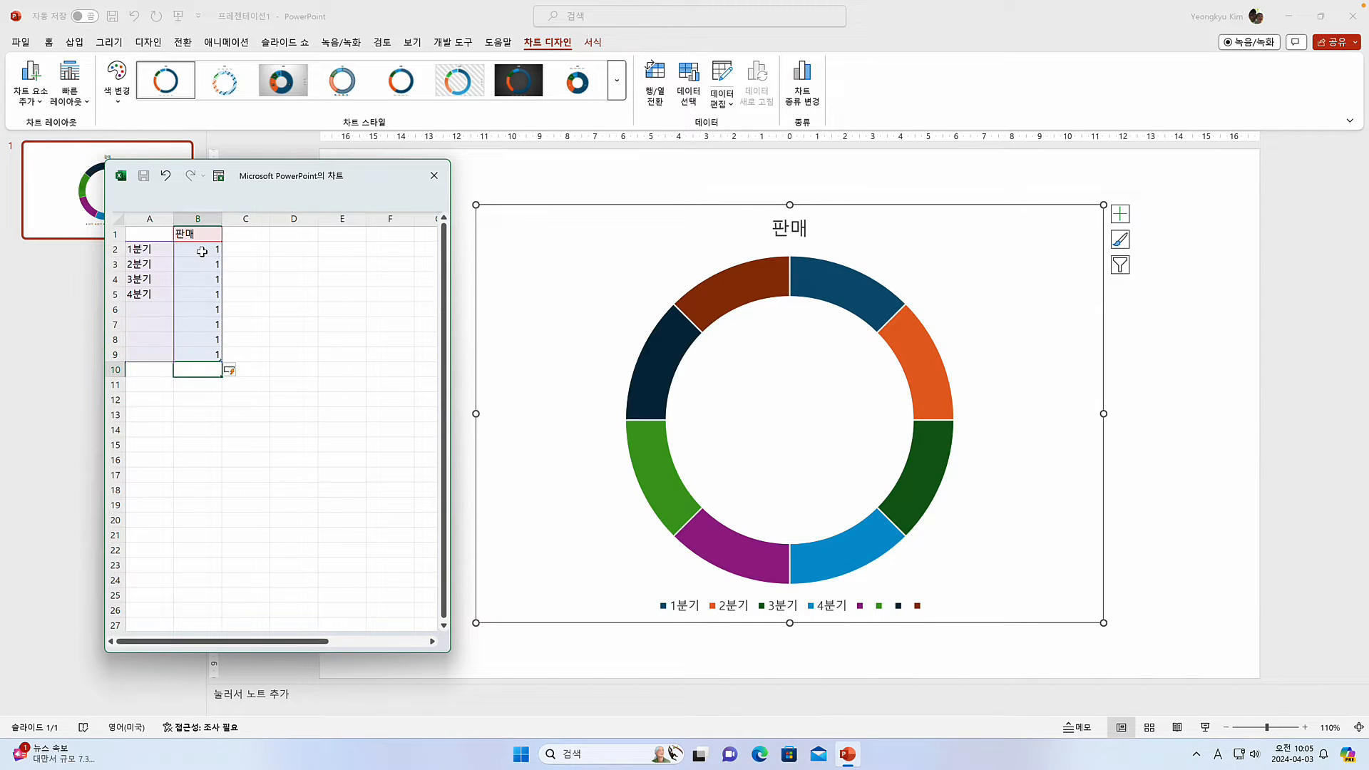
pyautogui.press('Up')
pyautogui.press('Up')
pyautogui.press('Up')
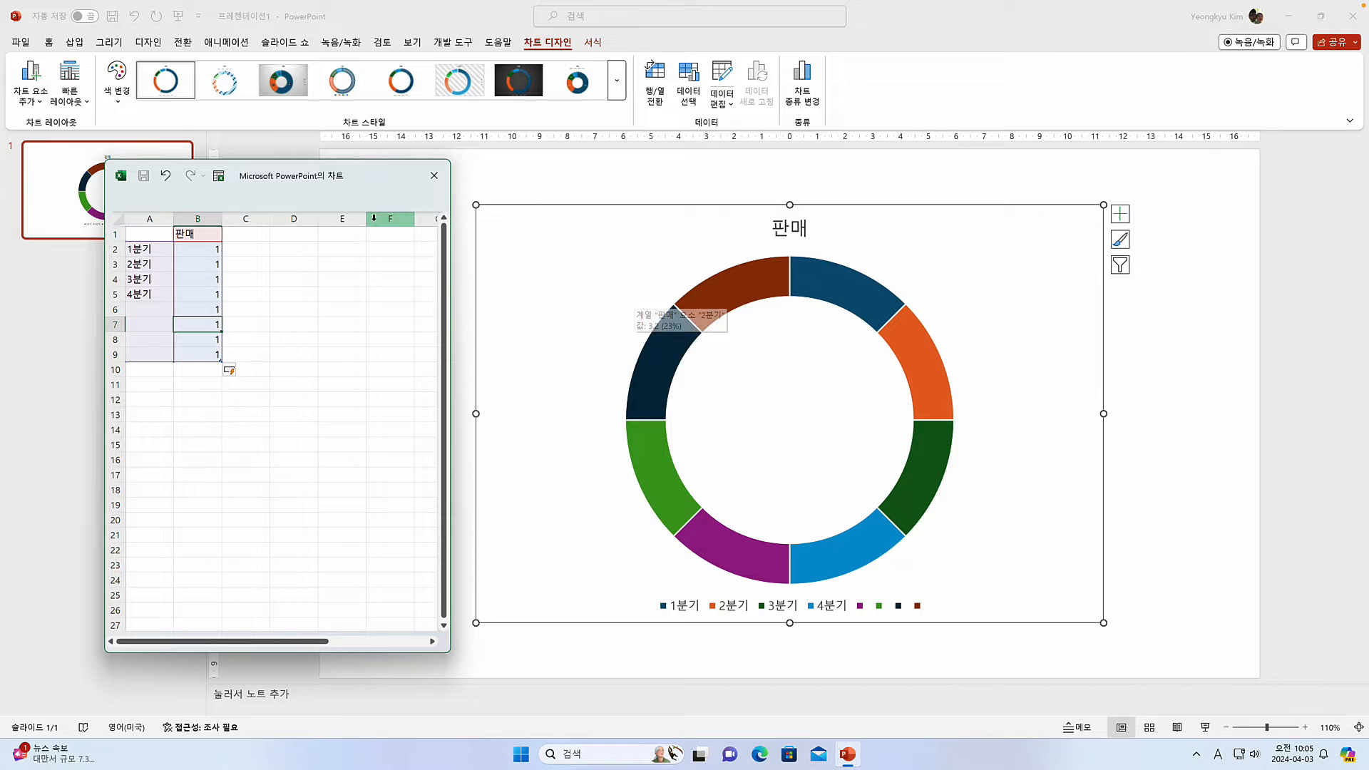
pyautogui.click(434, 177)
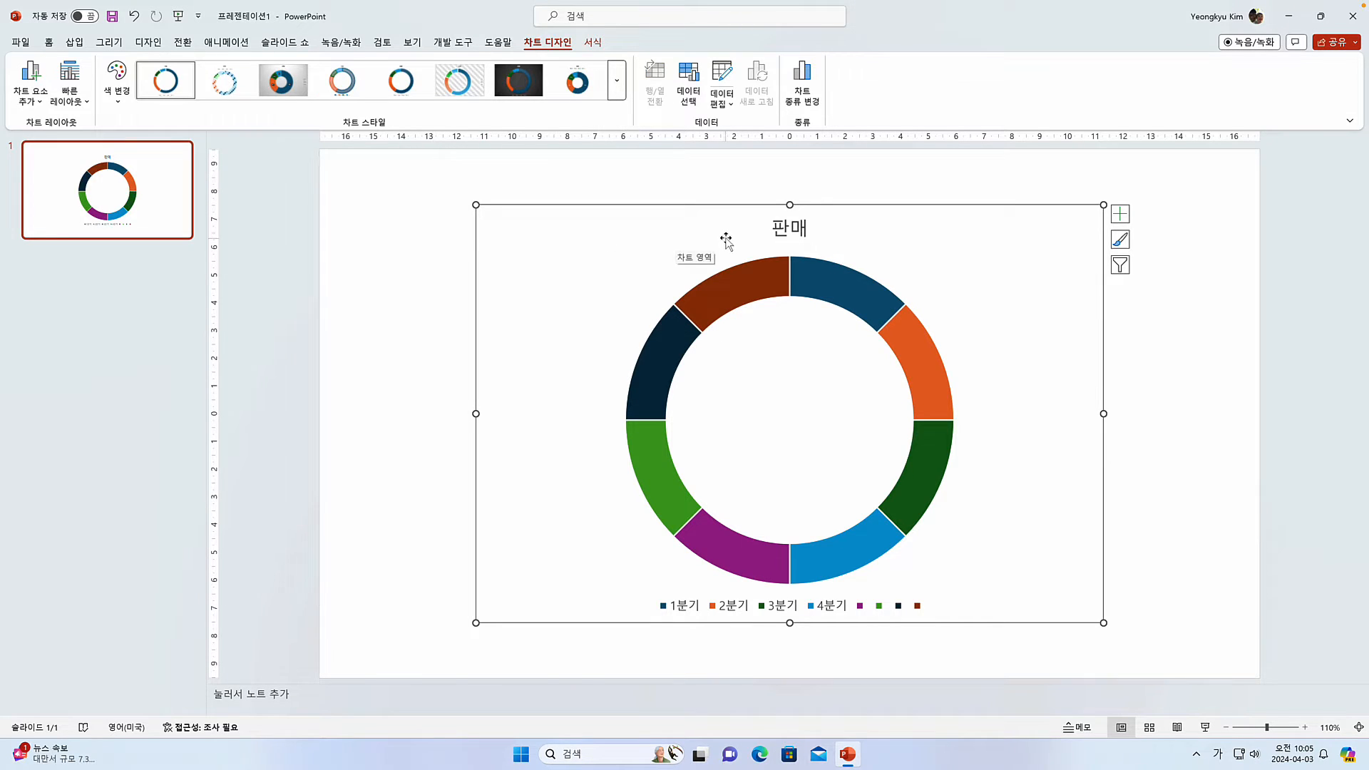
# Step: Delete the chart title and the legend from the doughnut chart
pyautogui.click(803, 230)
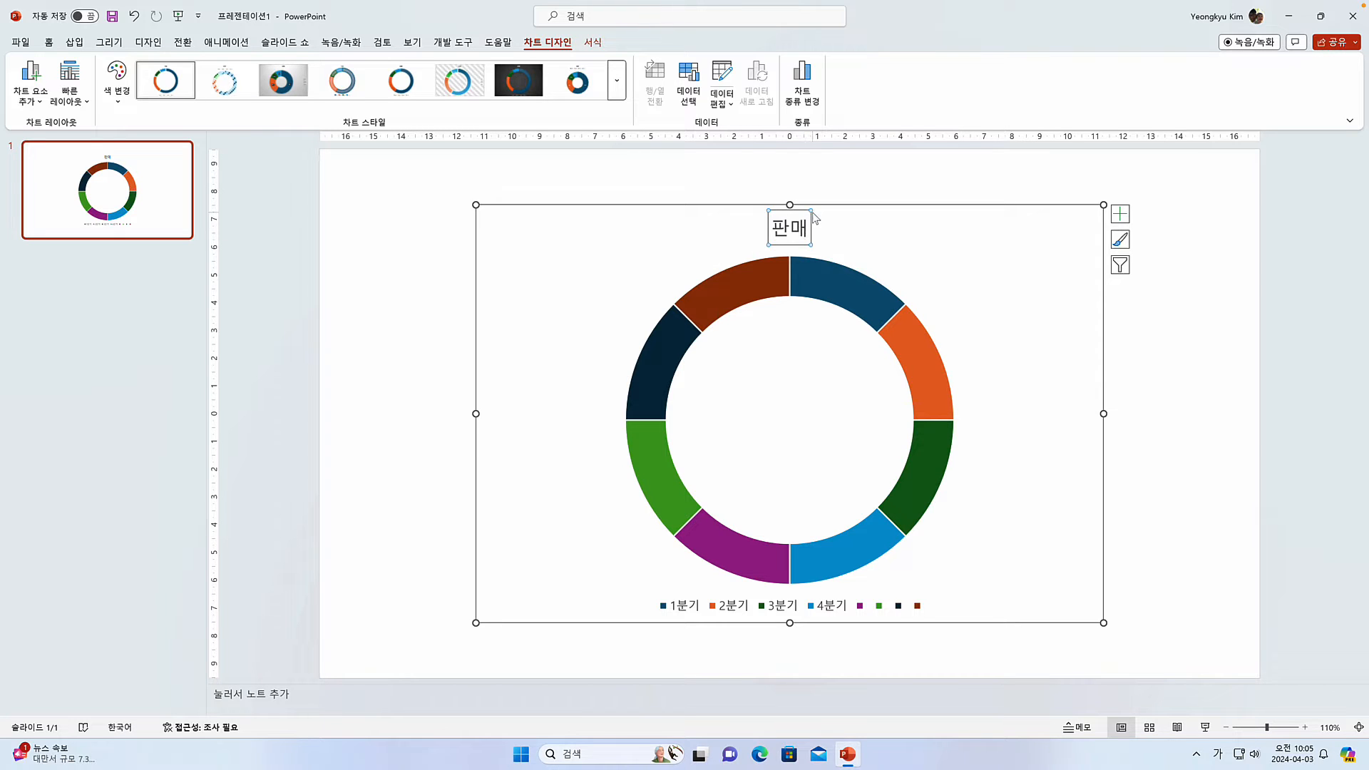
pyautogui.press('Delete')
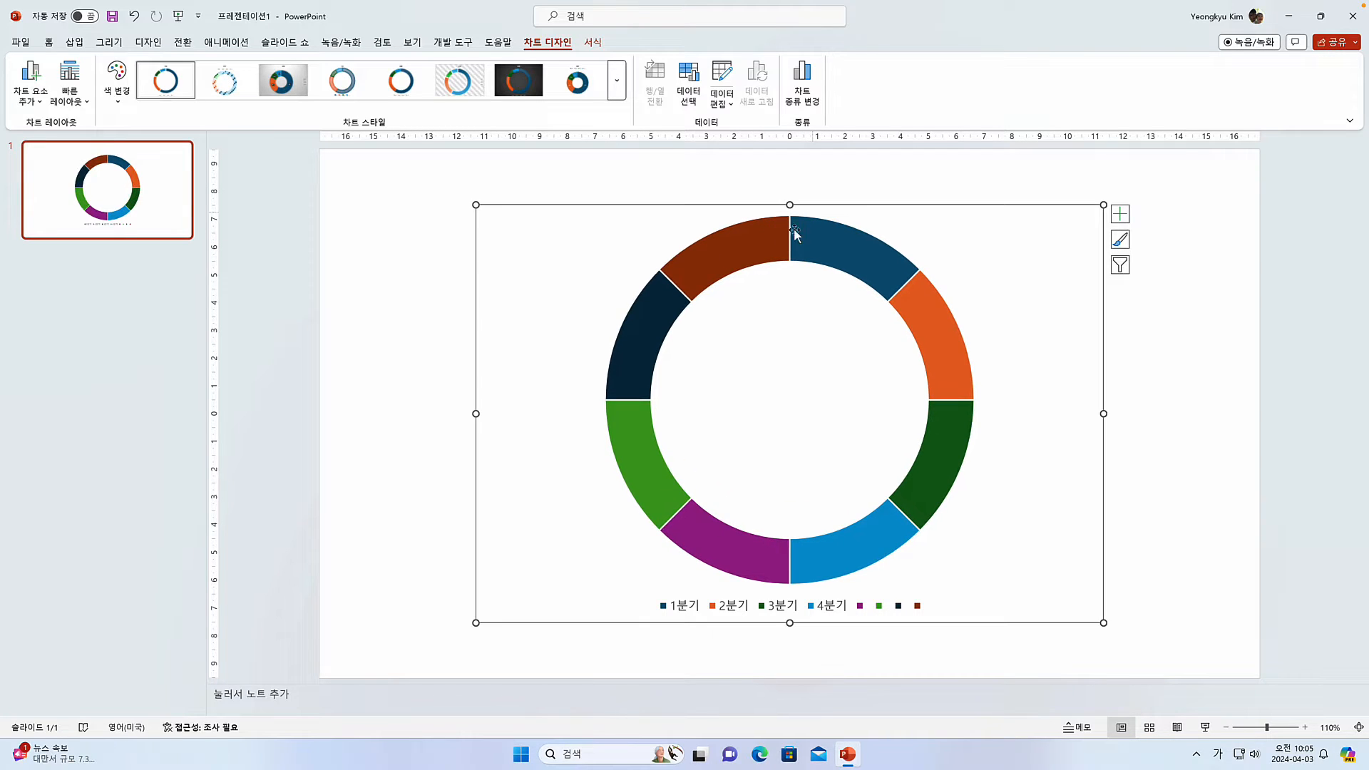
pyautogui.click(776, 612)
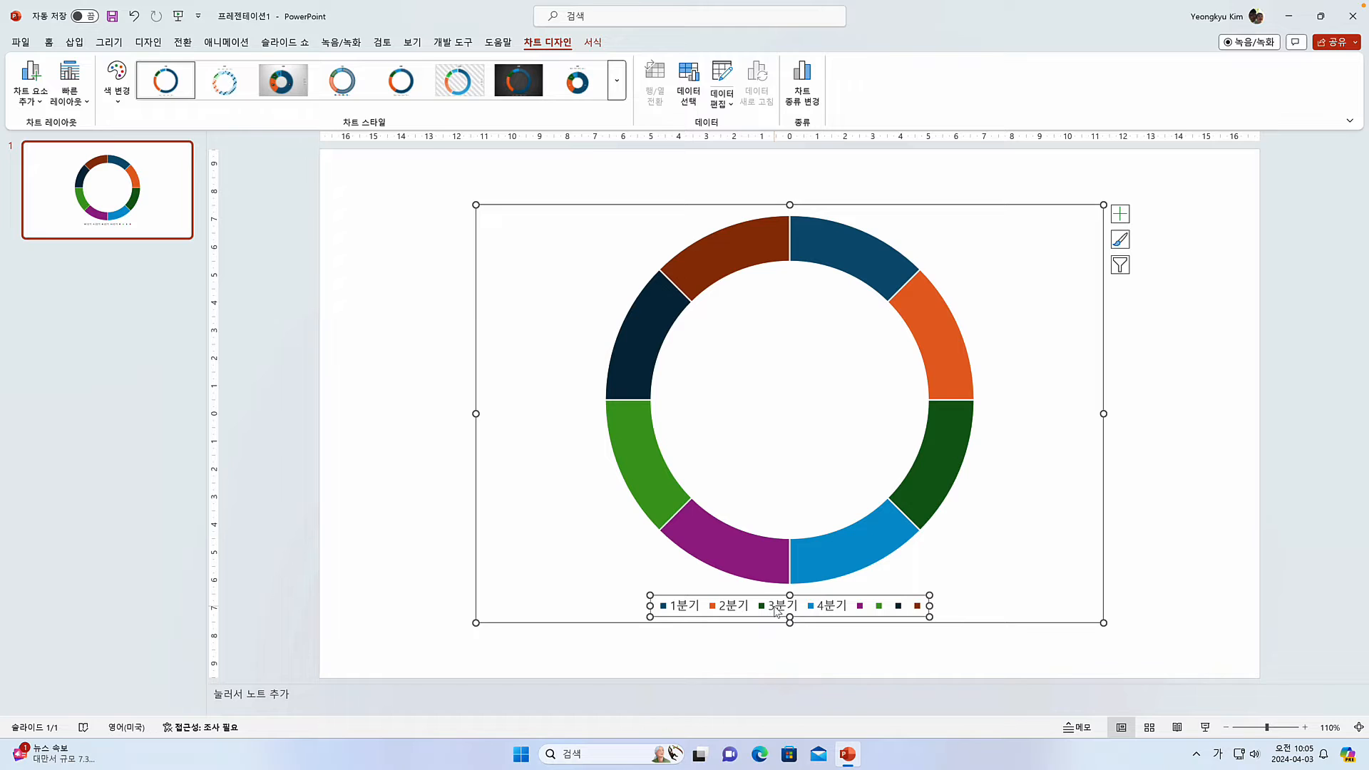
pyautogui.press('Delete')
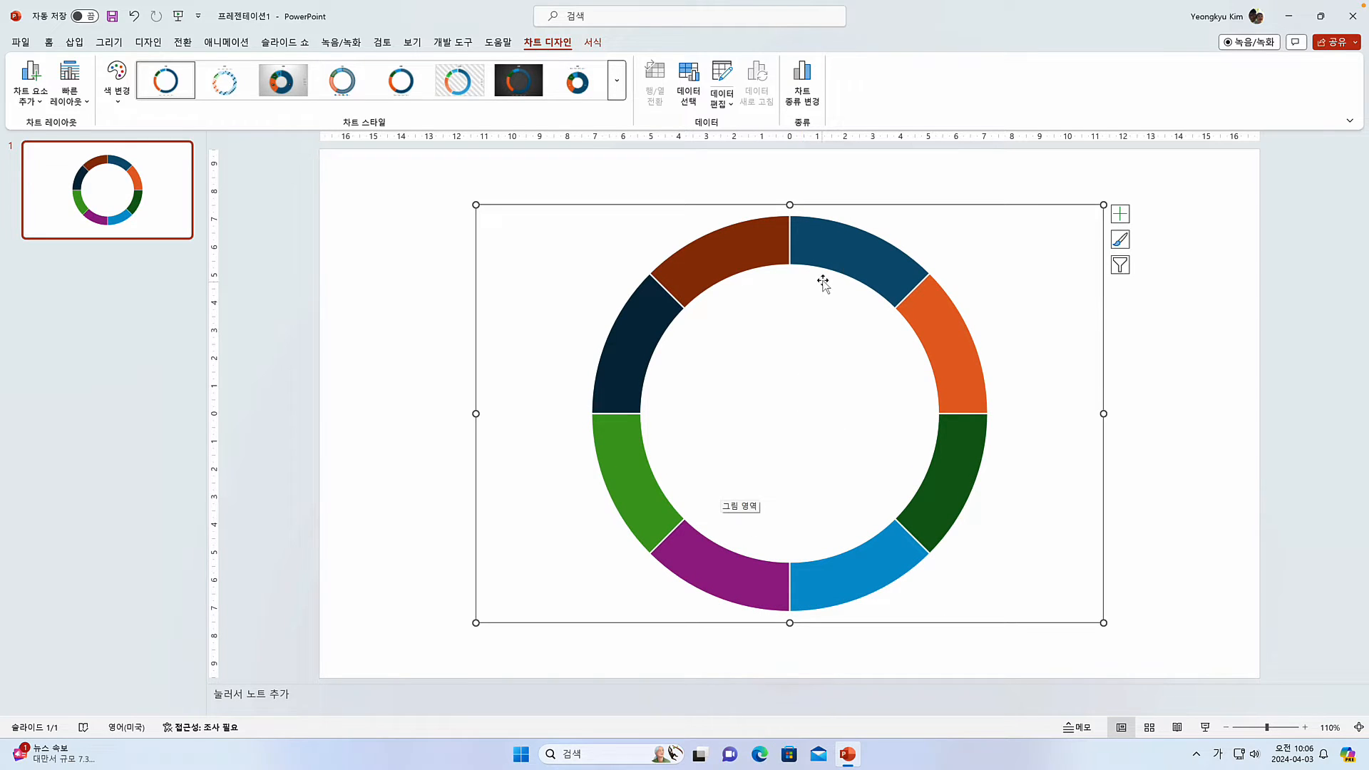
# Step: Set the doughnut hole size of the data series to 80%
pyautogui.click(877, 262)
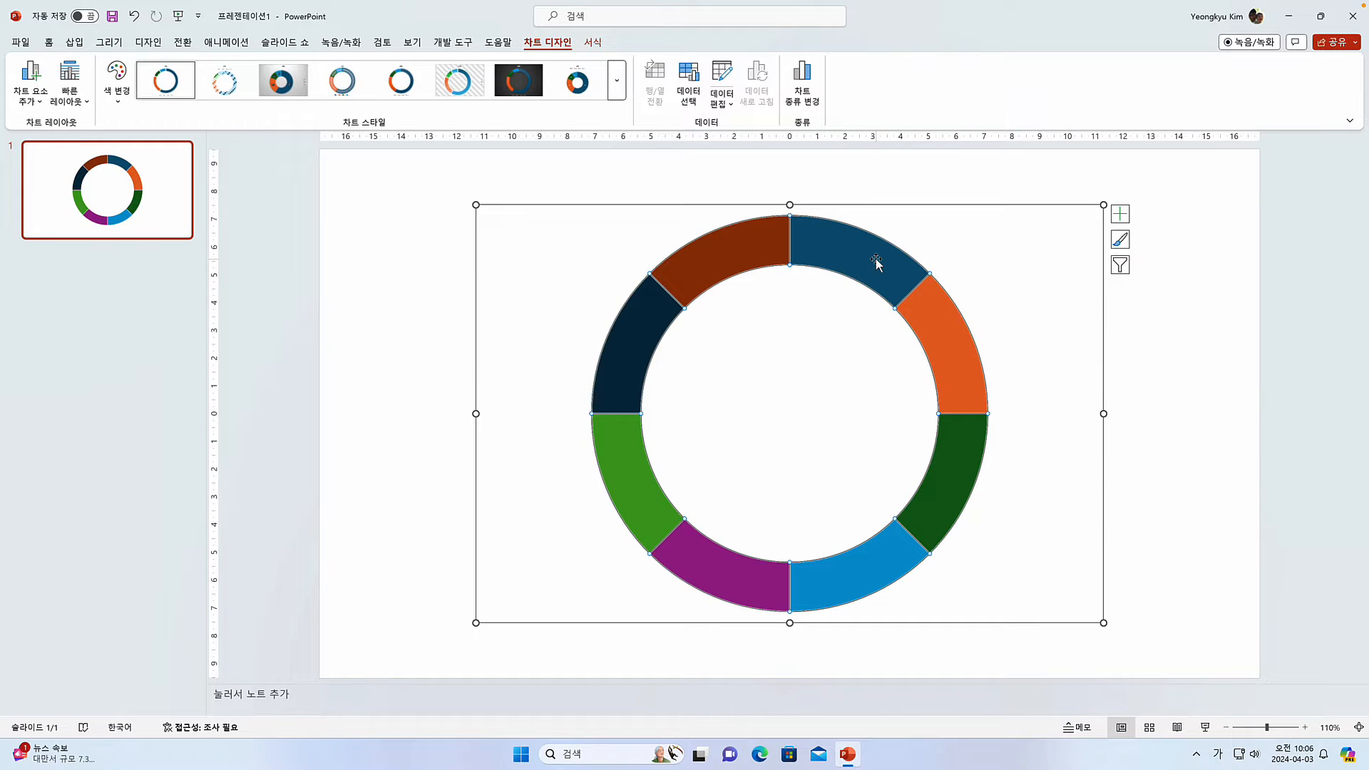
pyautogui.rightClick(877, 262)
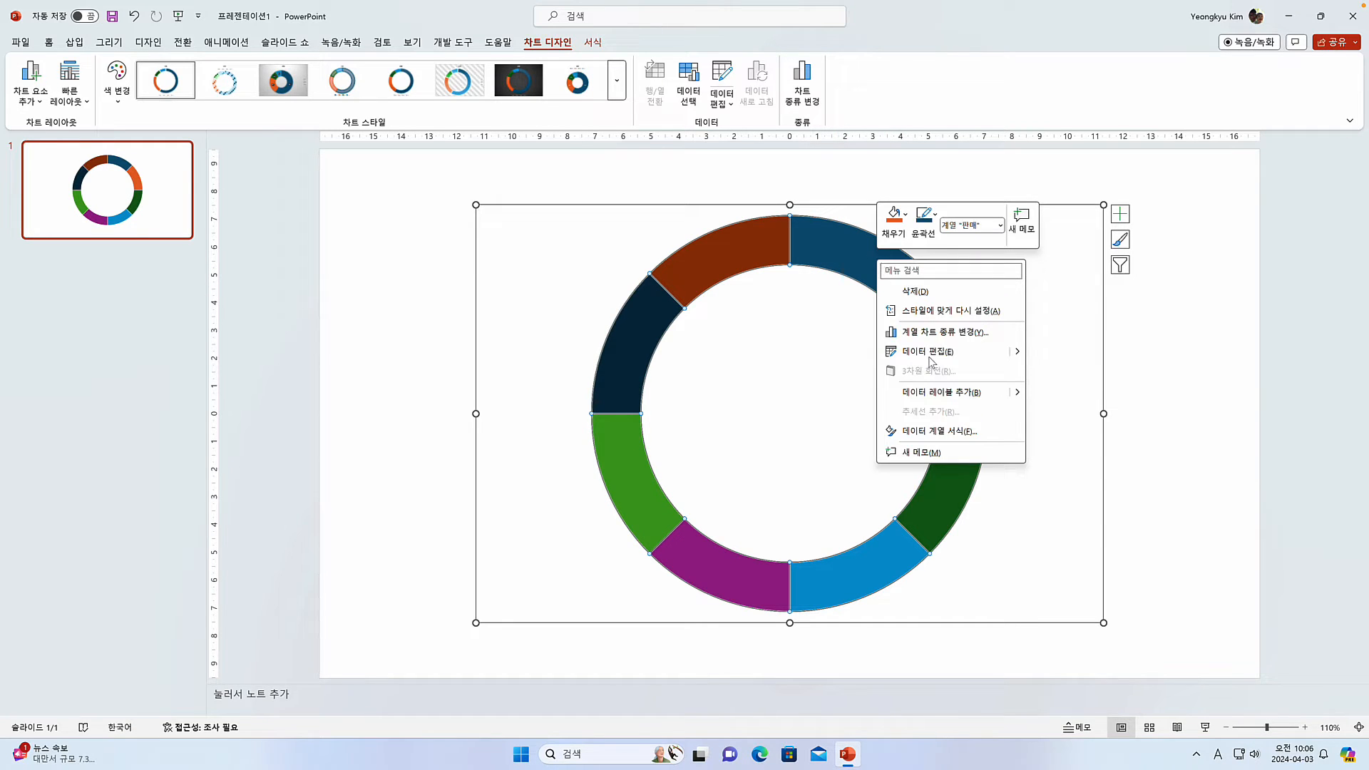
pyautogui.click(941, 431)
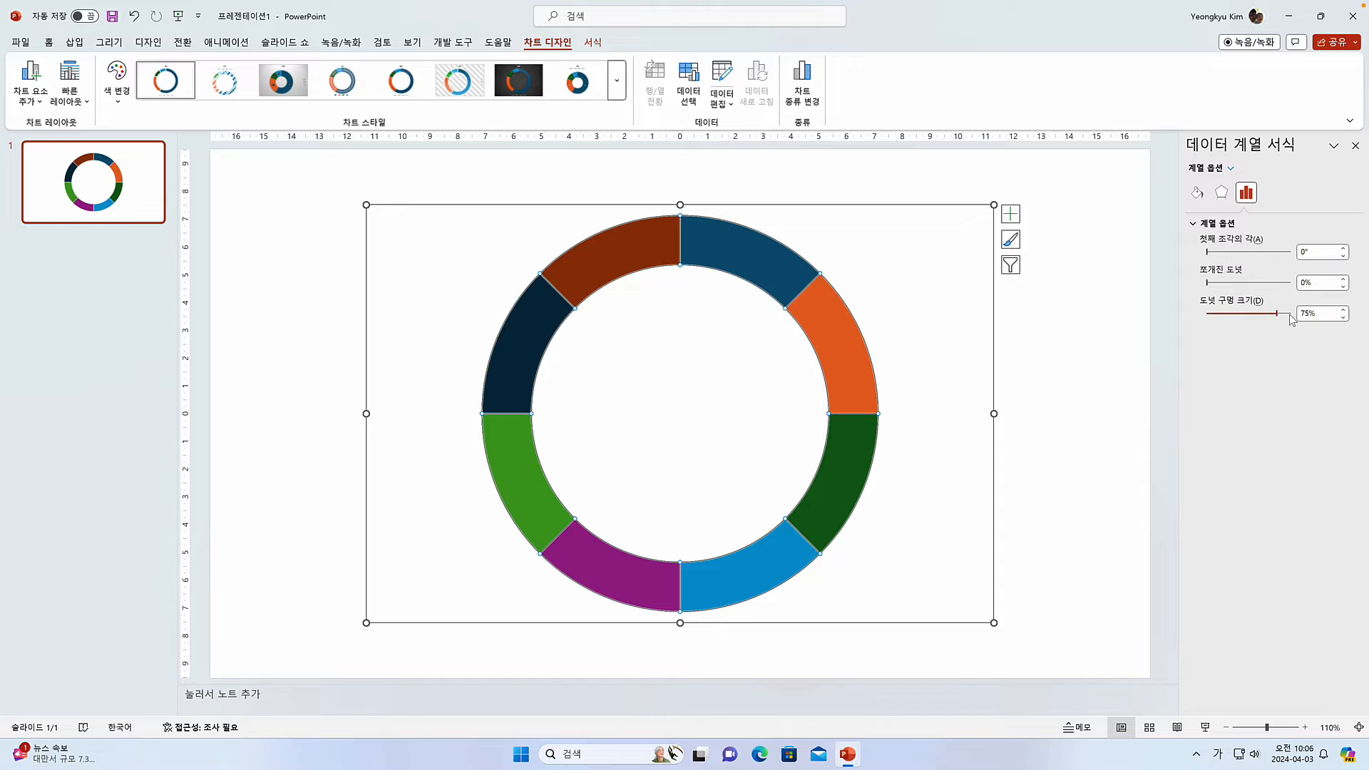
pyautogui.moveTo(1277, 315)
pyautogui.mouseDown()
pyautogui.moveTo(1241, 315)
pyautogui.moveTo(1283, 316)
pyautogui.mouseUp()
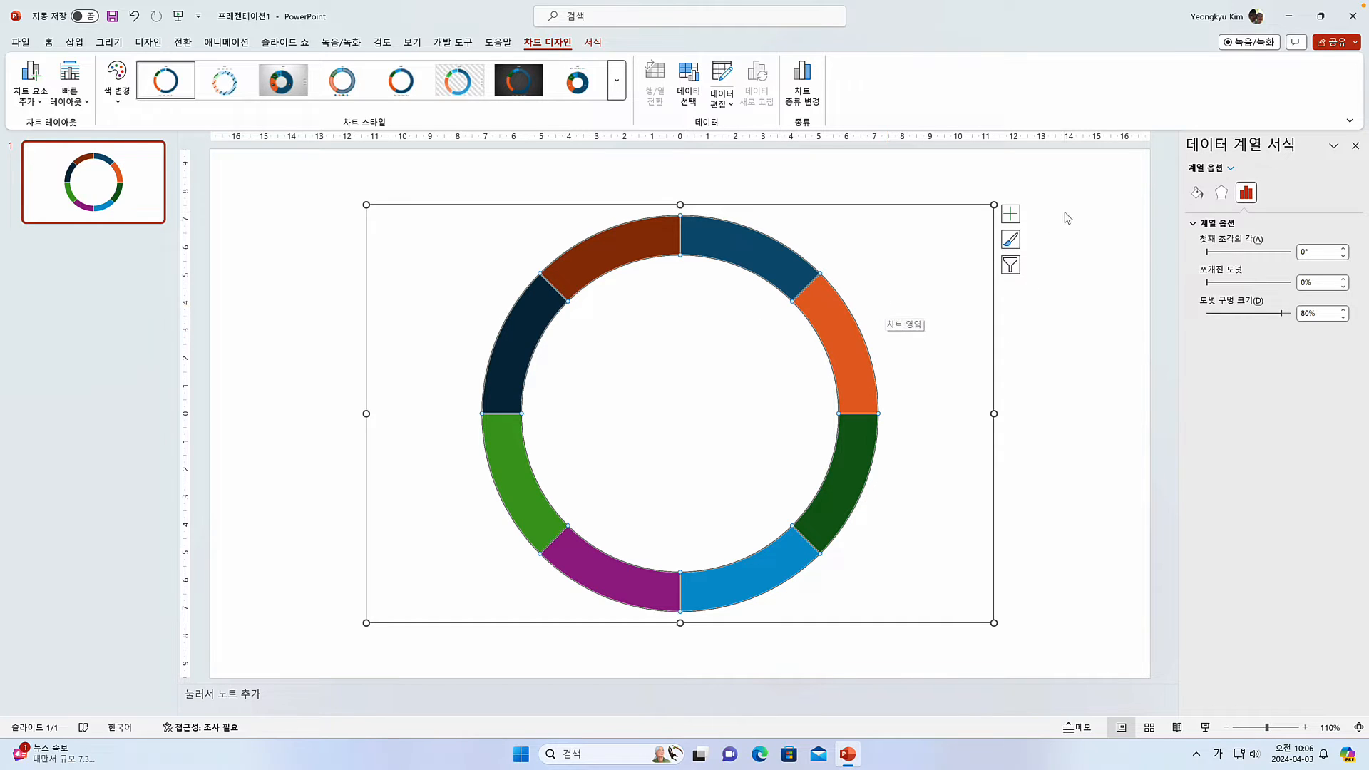
# Step: Fill the whole doughnut series with the standard light blue and remove its outline
pyautogui.click(774, 225)
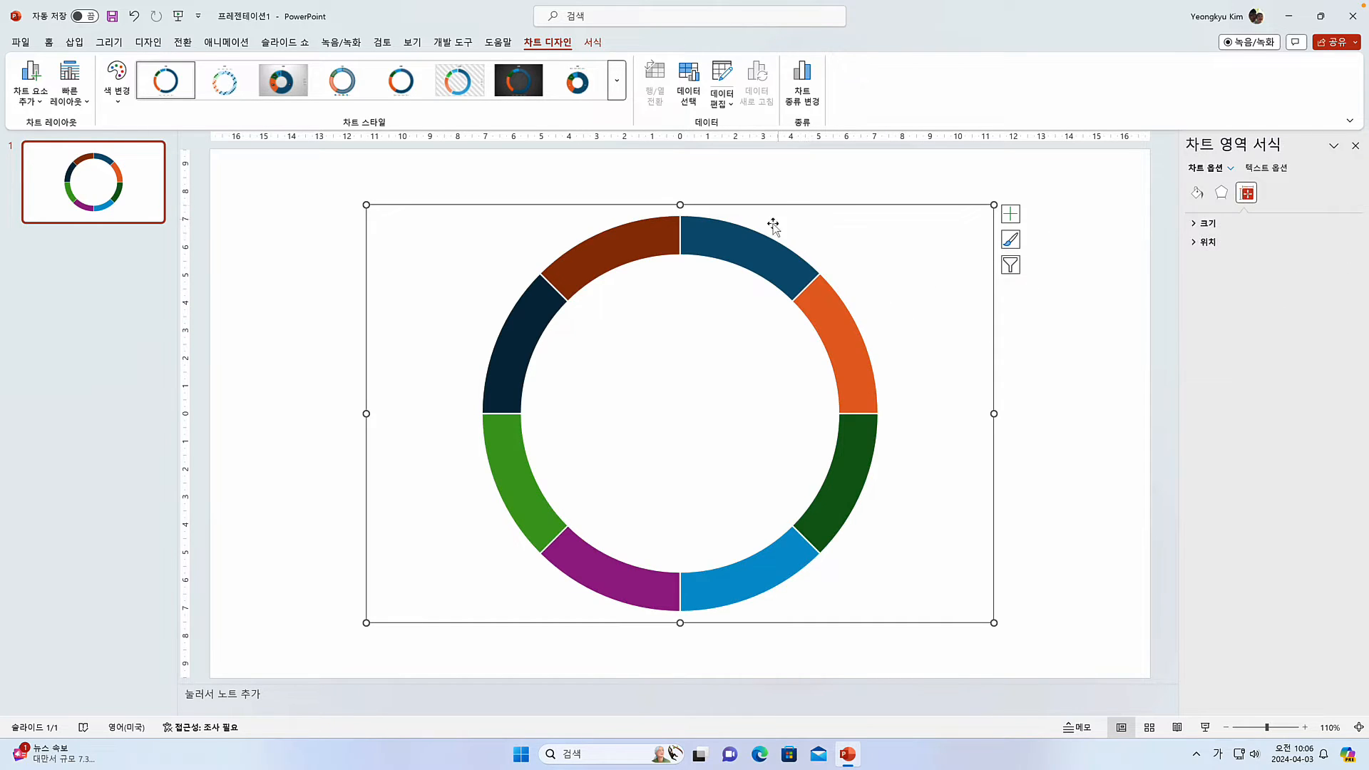
pyautogui.click(754, 238)
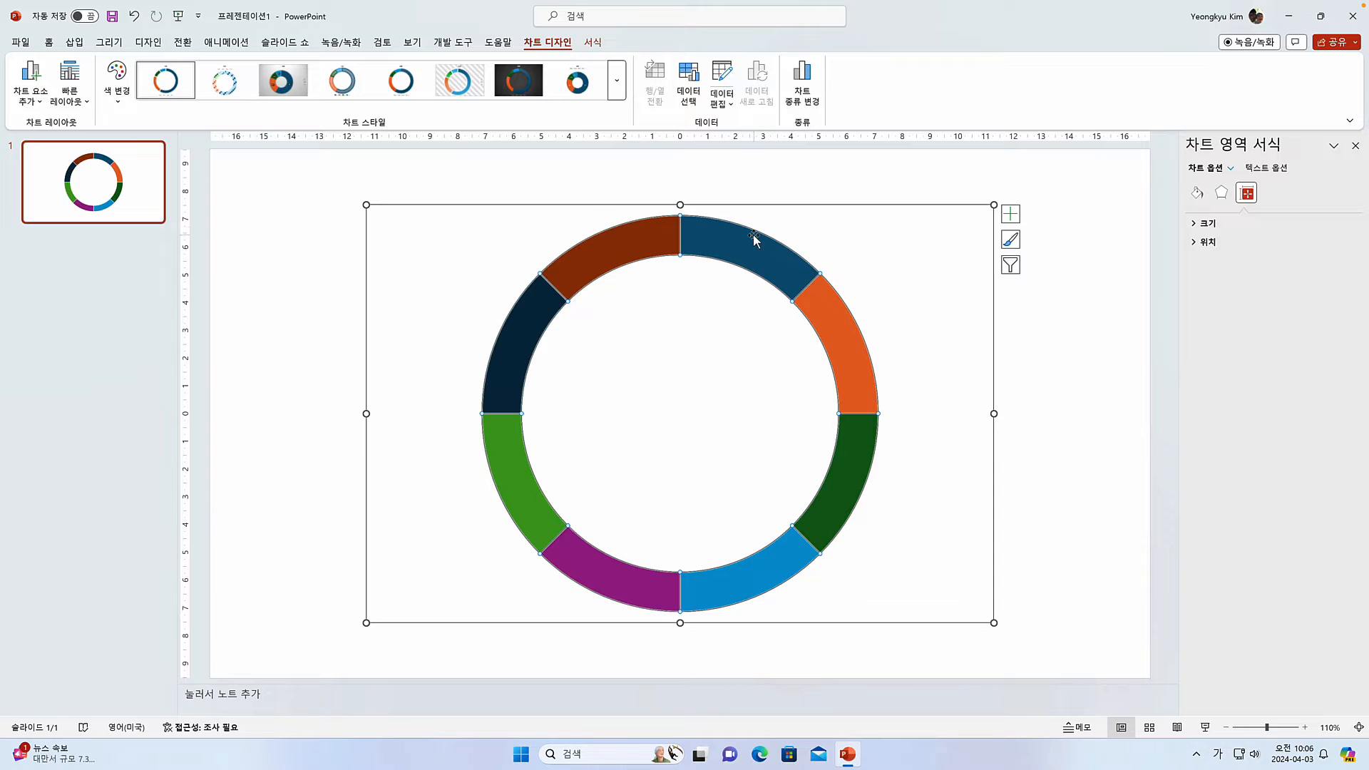
pyautogui.click(598, 43)
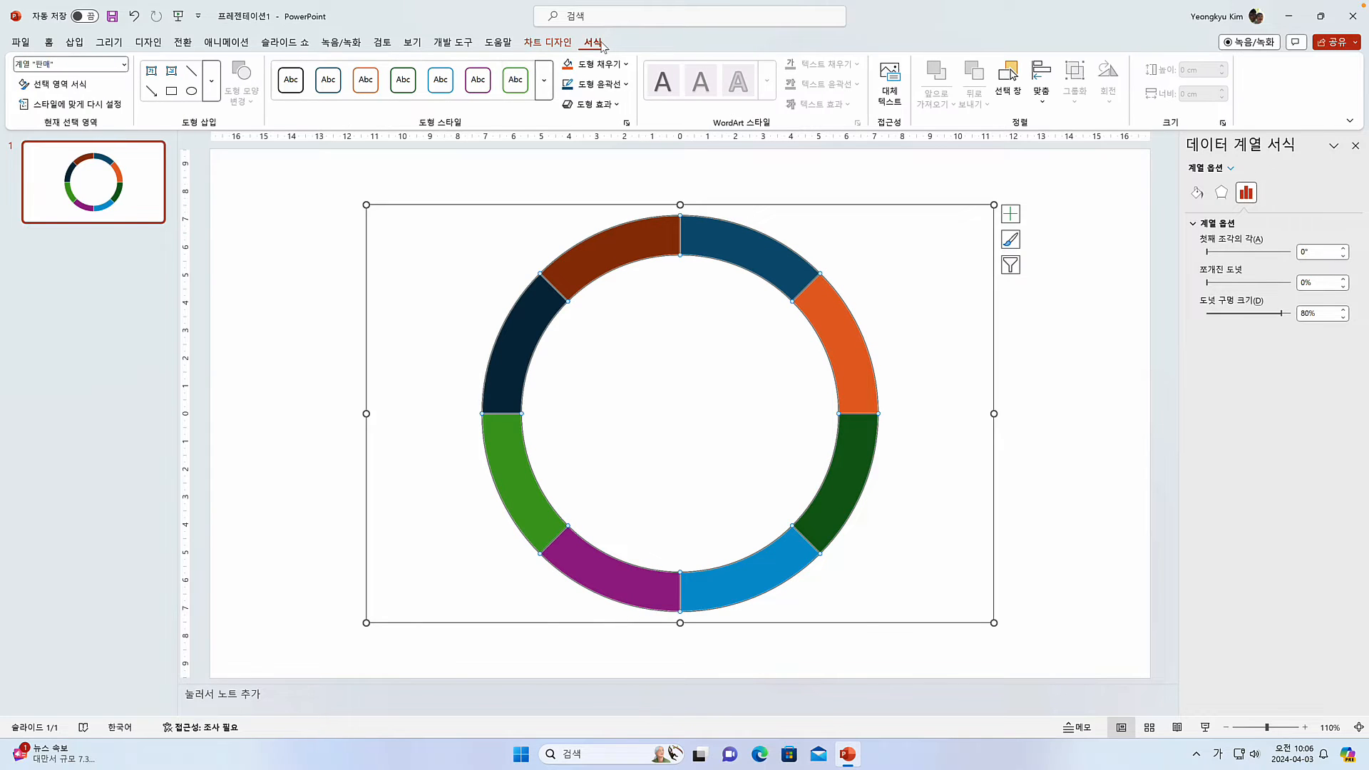
pyautogui.click(626, 66)
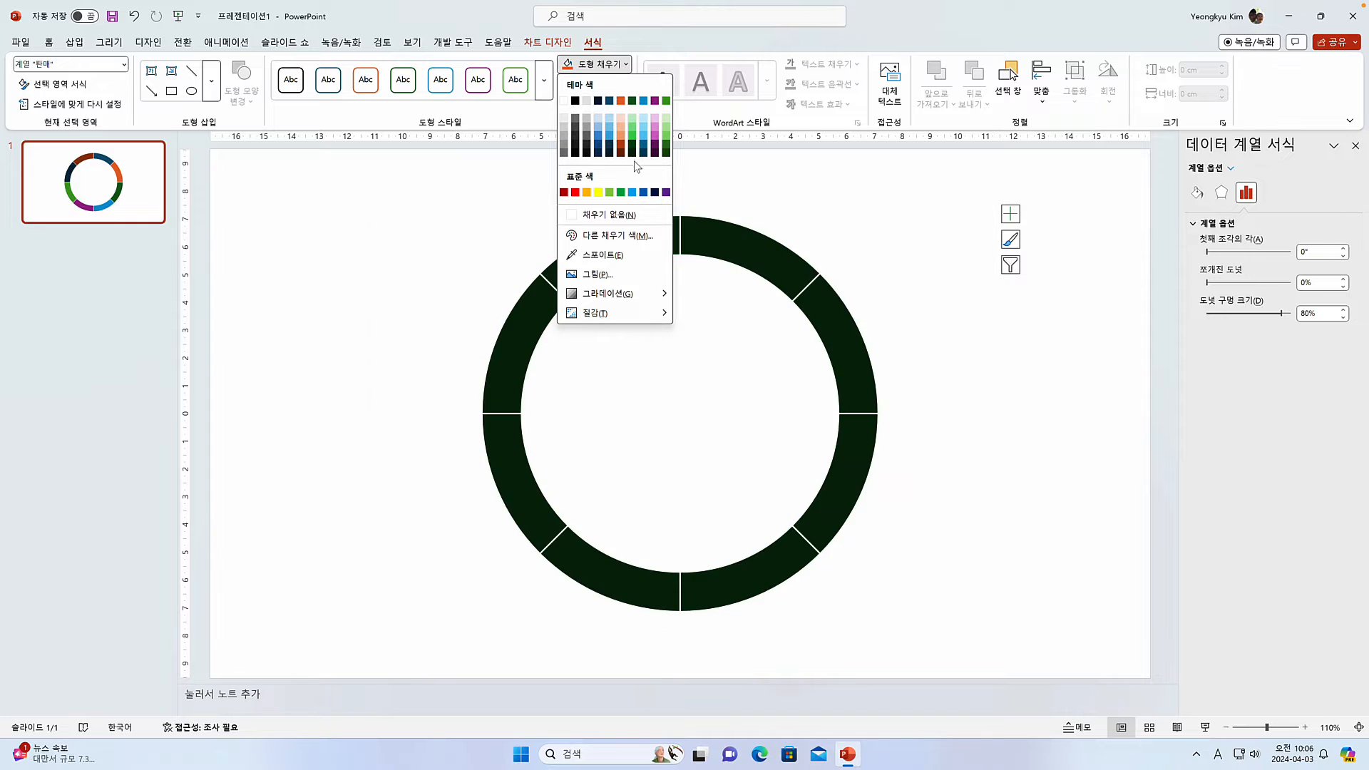
pyautogui.click(632, 192)
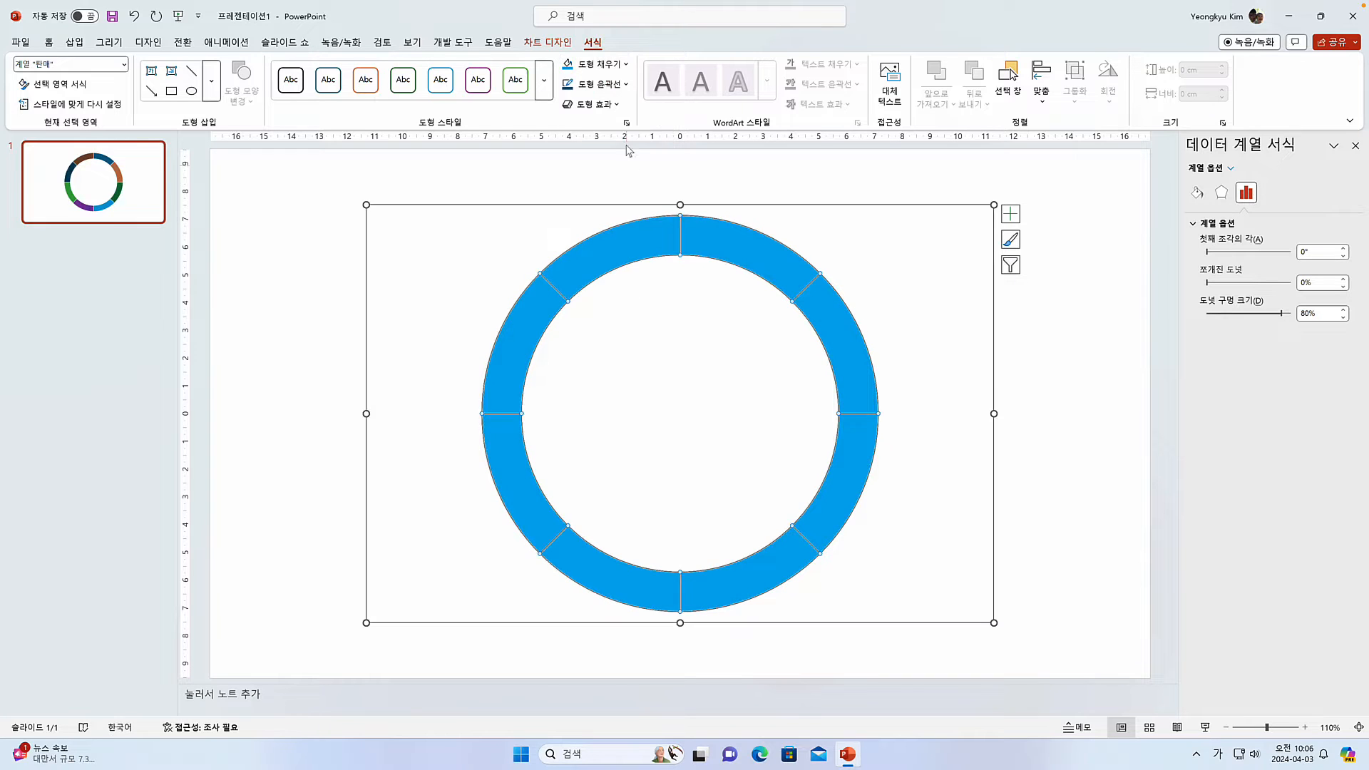
pyautogui.click(627, 85)
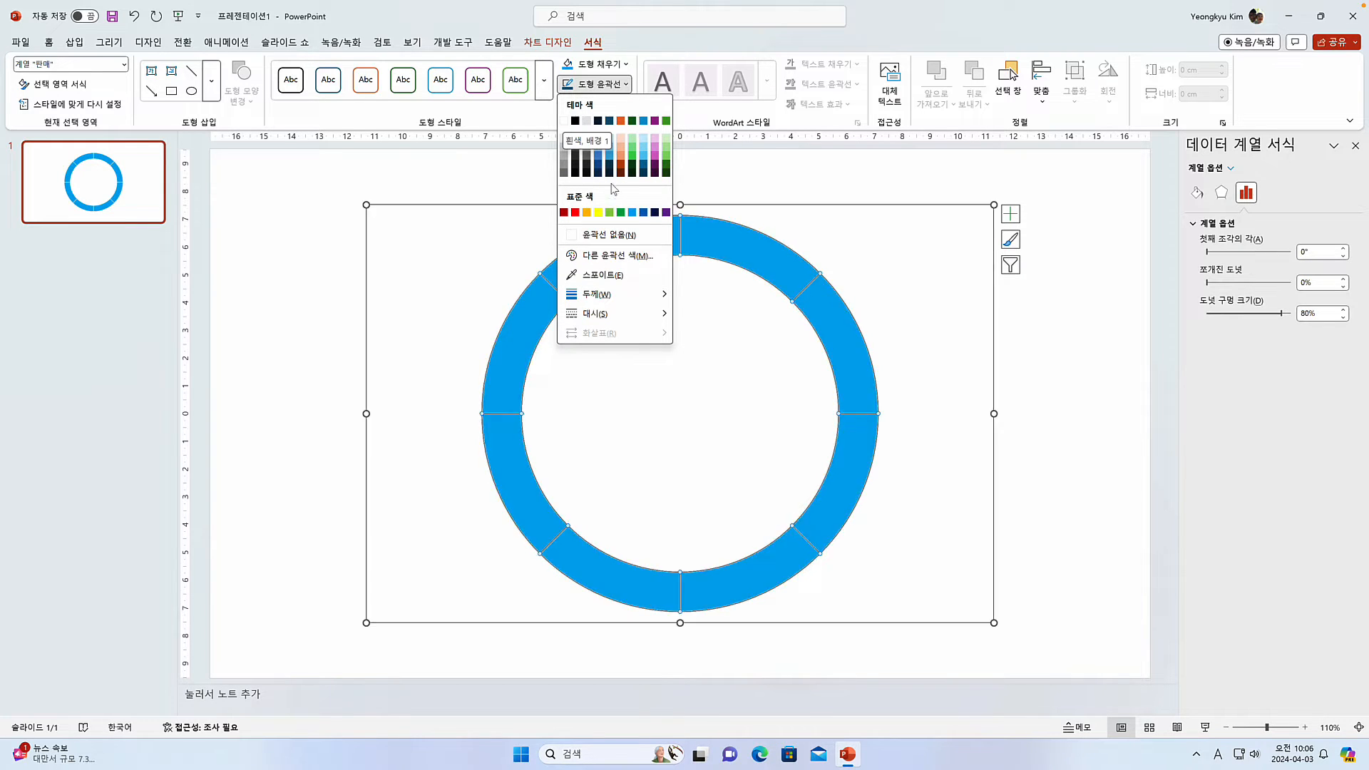
pyautogui.click(619, 244)
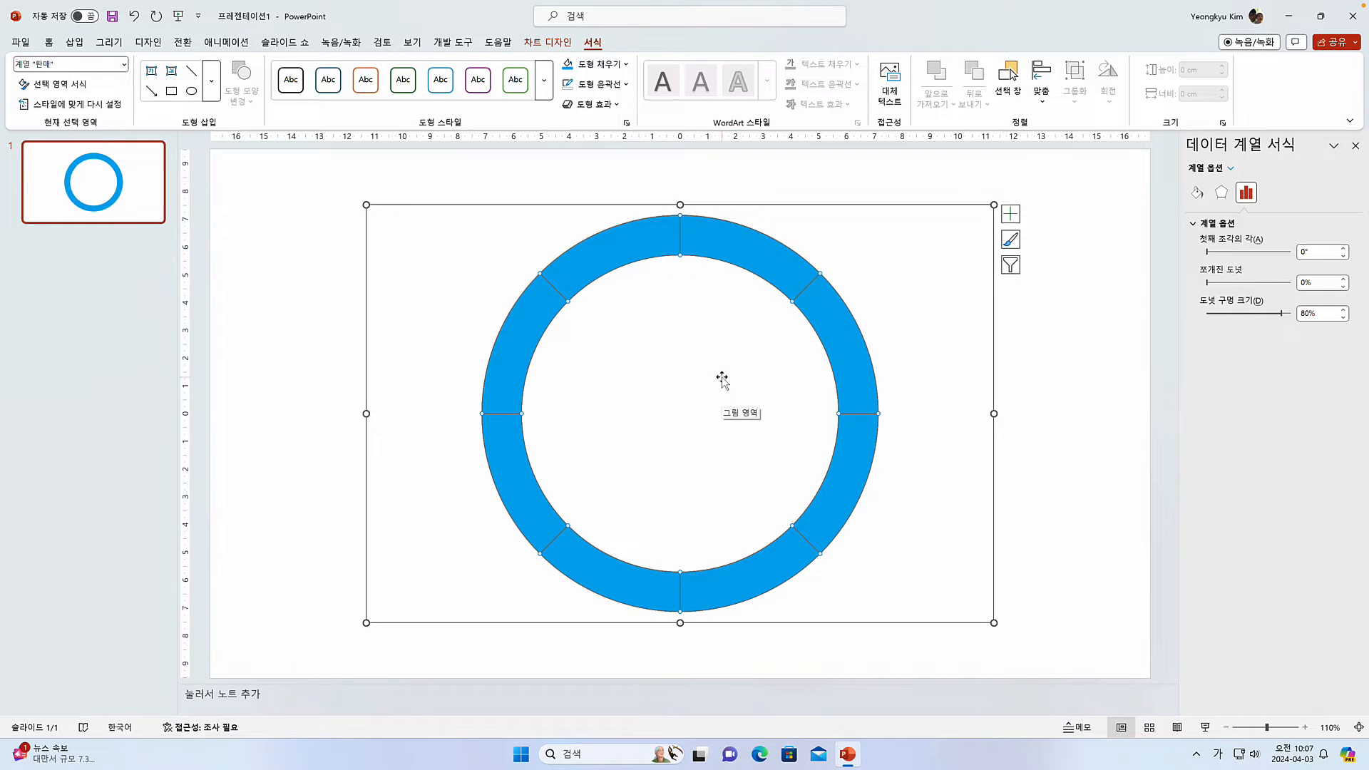
# Step: Fill only the 1분기 segment of the ring with the light gray theme color
pyautogui.click(775, 244)
pyautogui.click(742, 254)
pyautogui.click(751, 247)
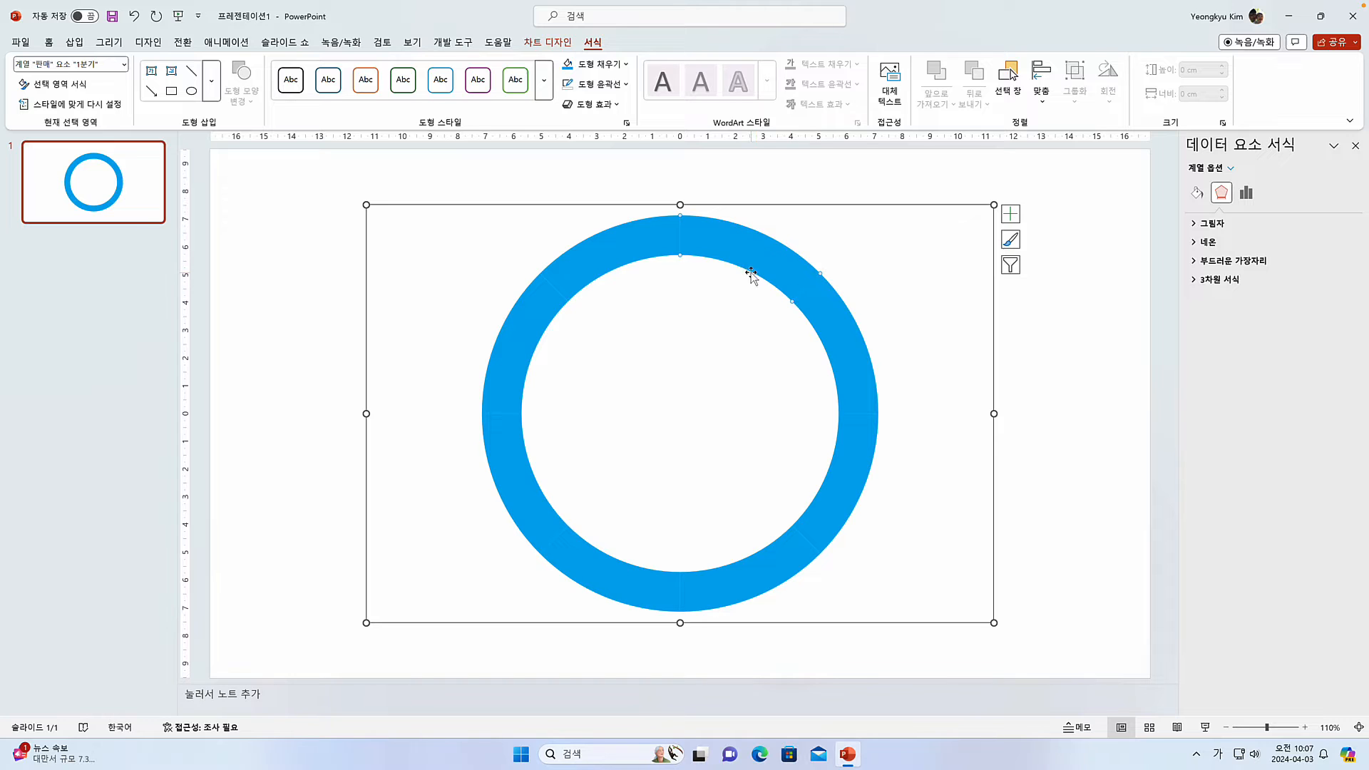
pyautogui.click(626, 64)
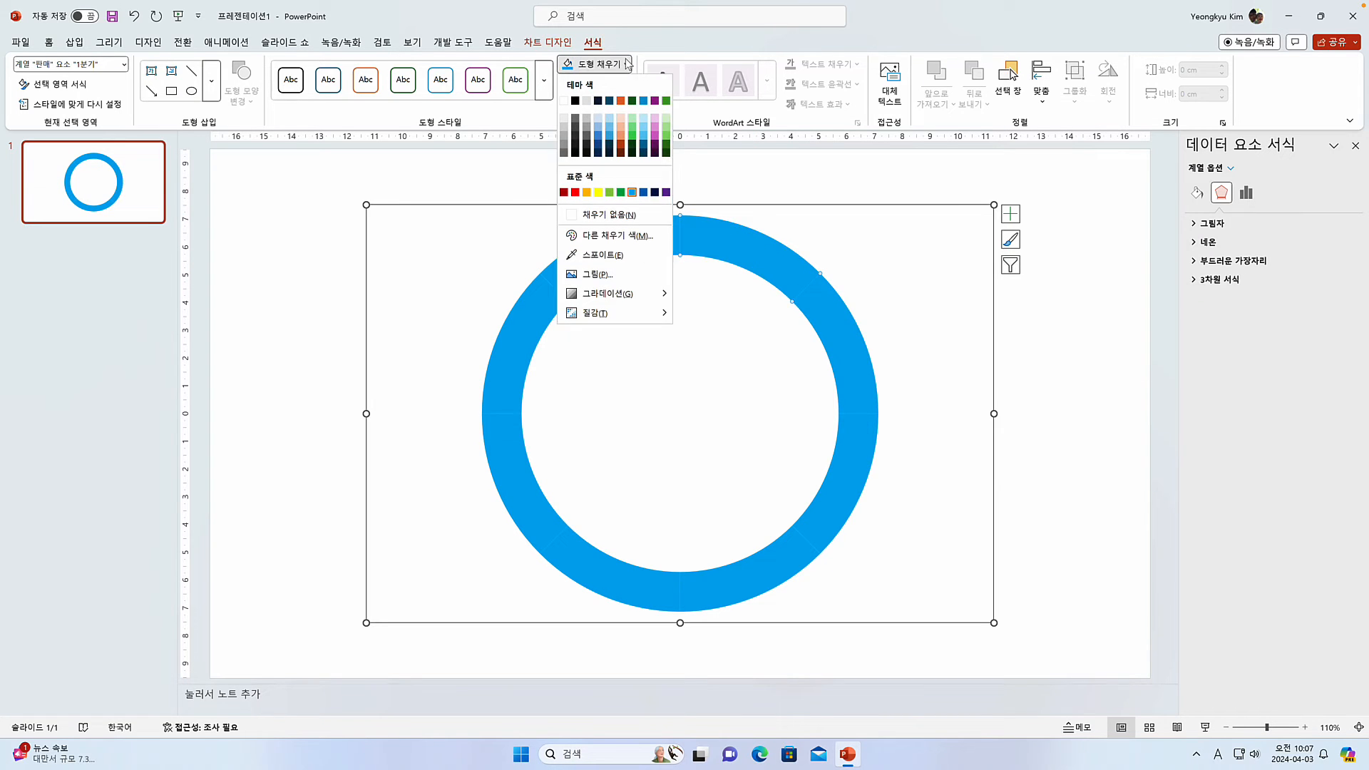
pyautogui.click(587, 101)
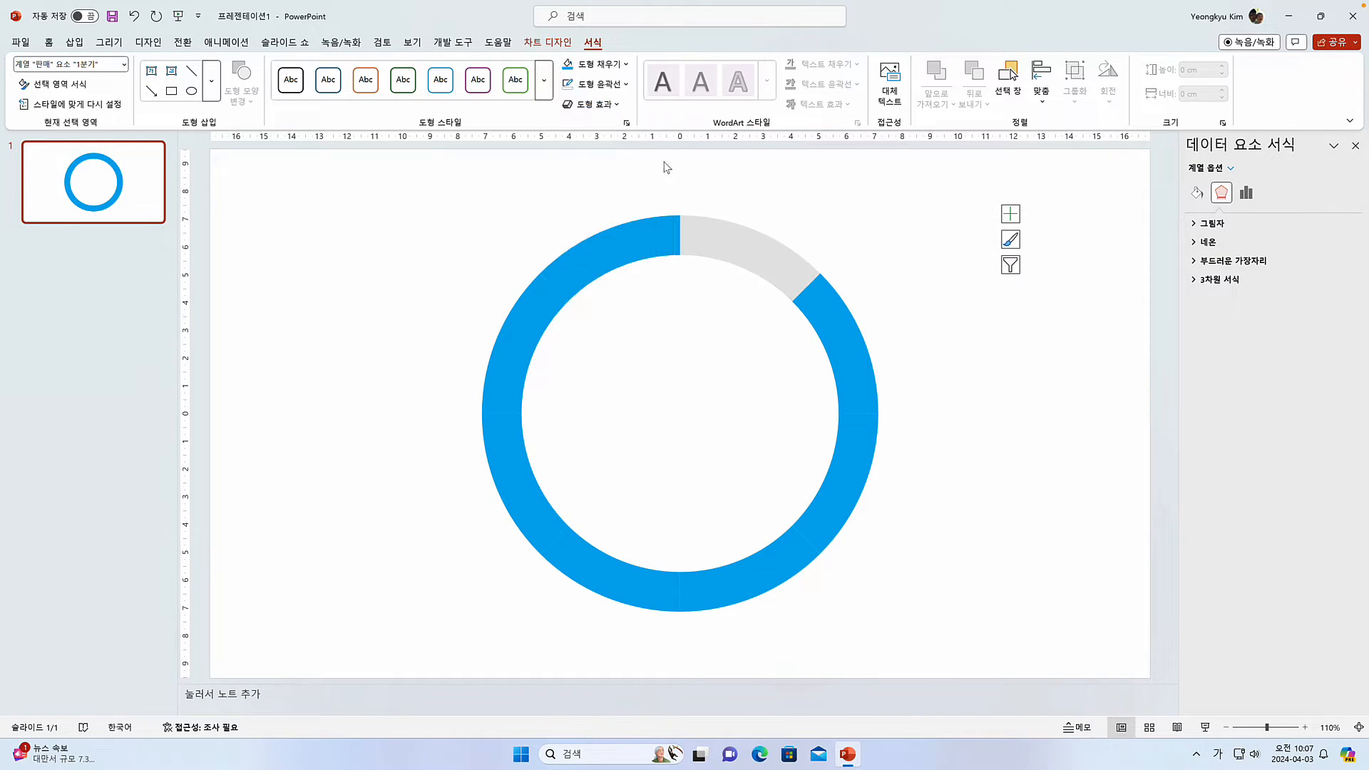
# Step: Apply the same light gray fill to the 3분기 segment and every other segment after it, alternating with blue
pyautogui.click(828, 373)
pyautogui.click(844, 479)
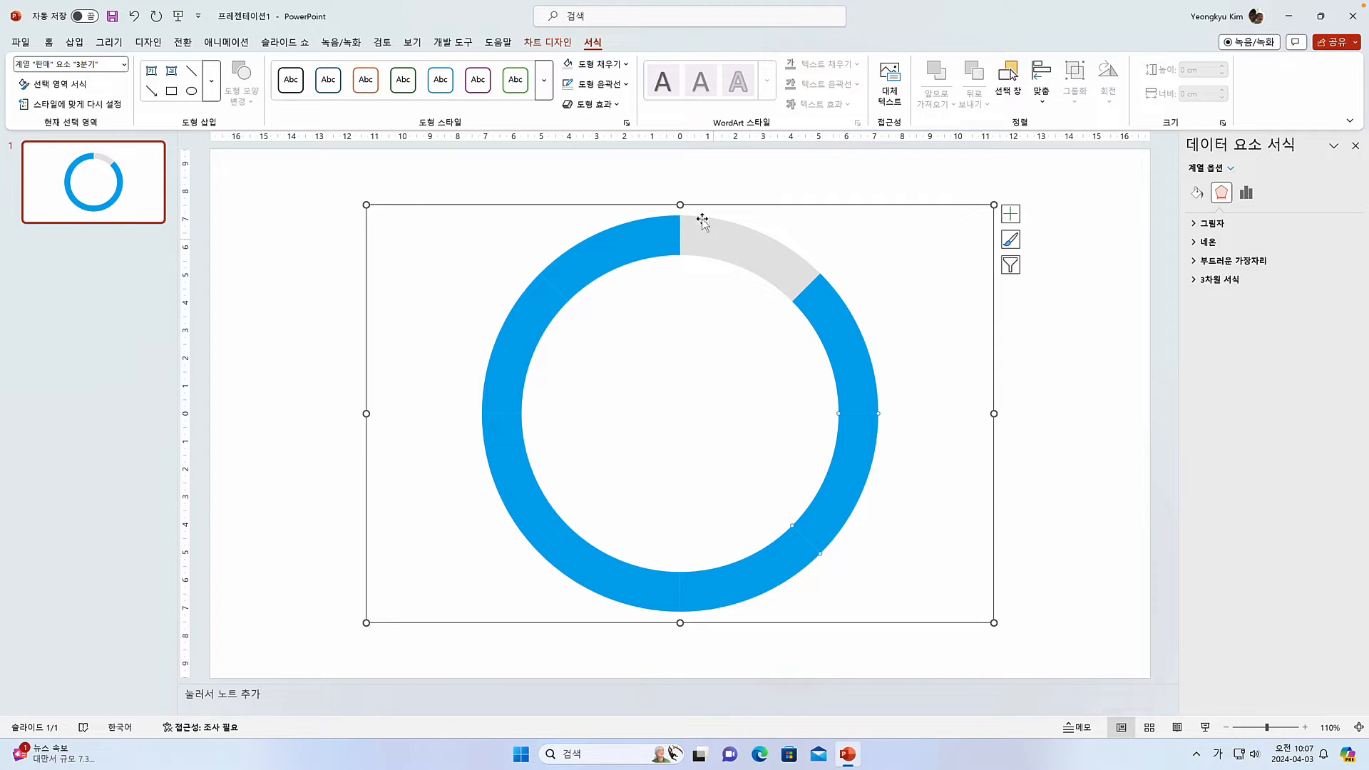
pyautogui.click(568, 64)
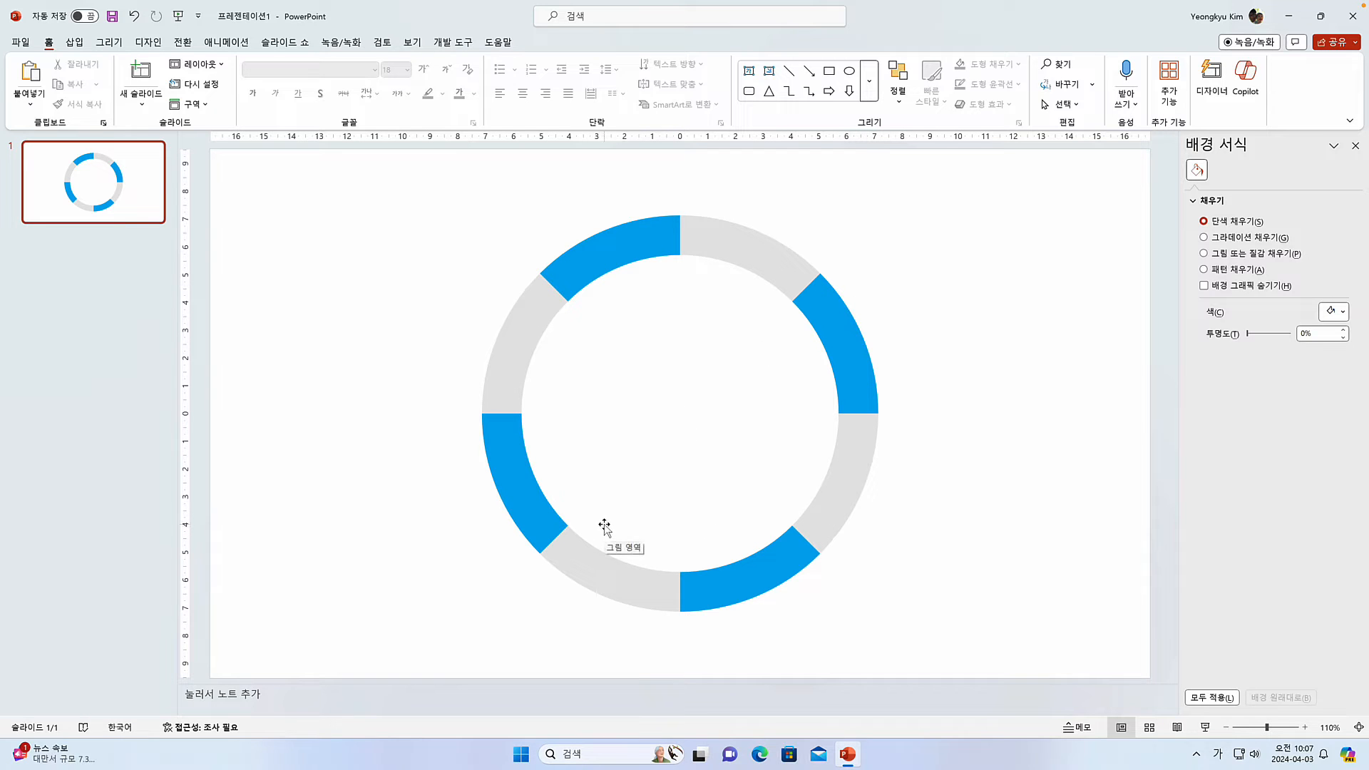
# Step: Add a new blank slide after the slide with the doughnut chart
pyautogui.click(397, 397)
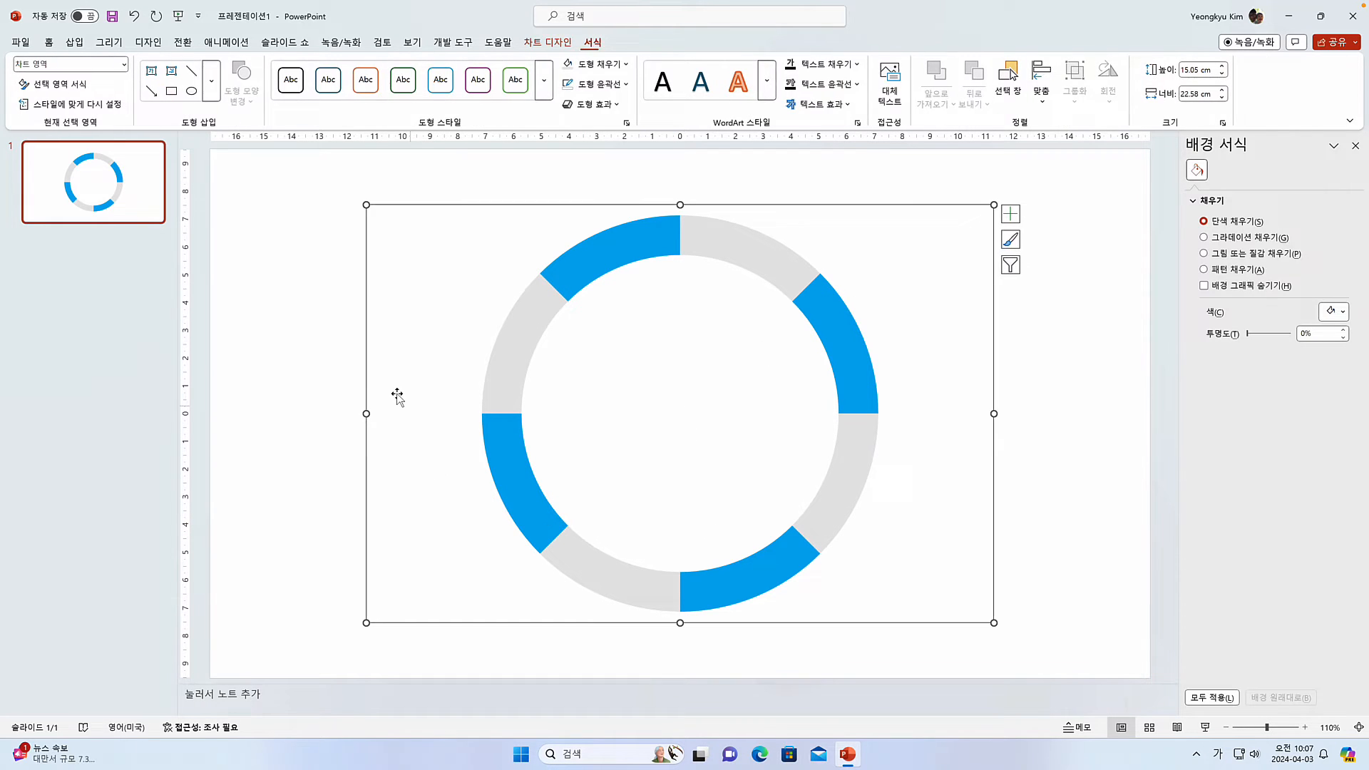
pyautogui.click(324, 375)
pyautogui.click(123, 208)
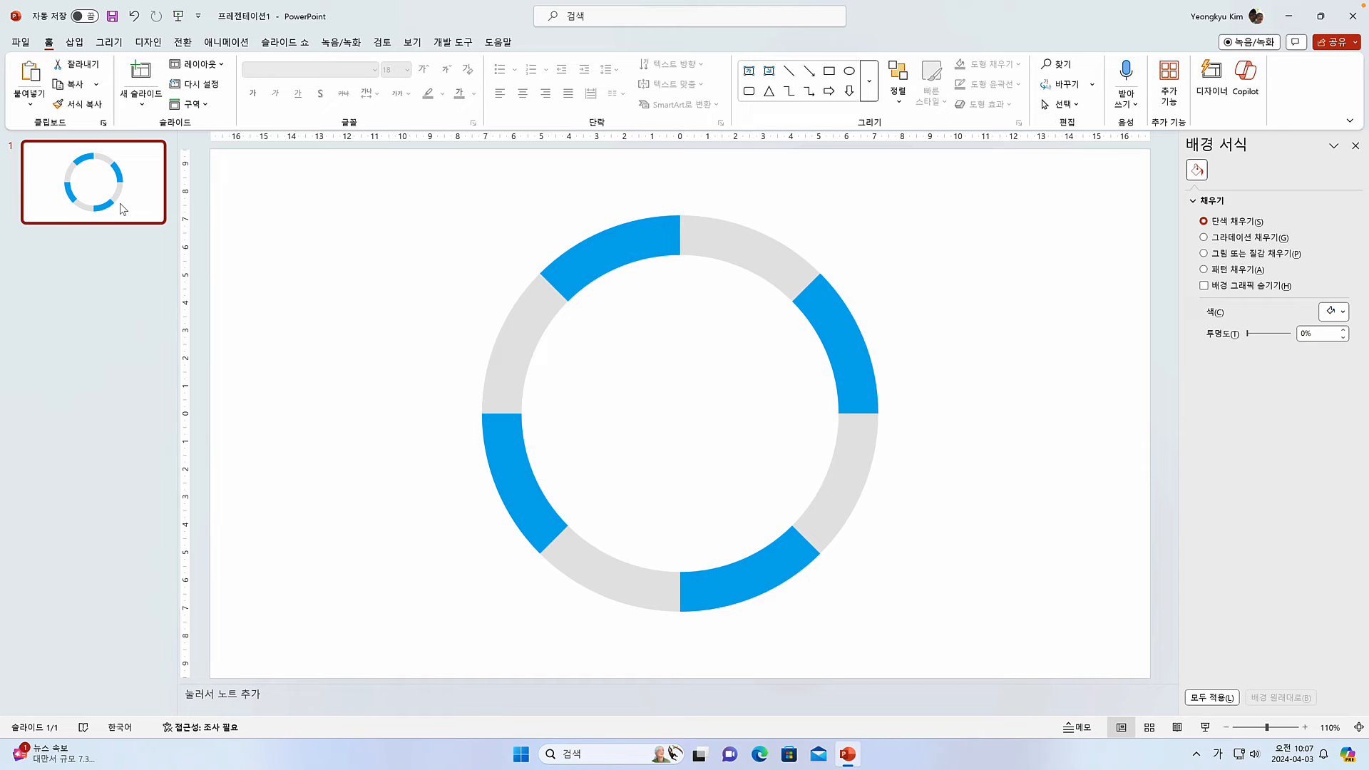
pyautogui.press('Return')
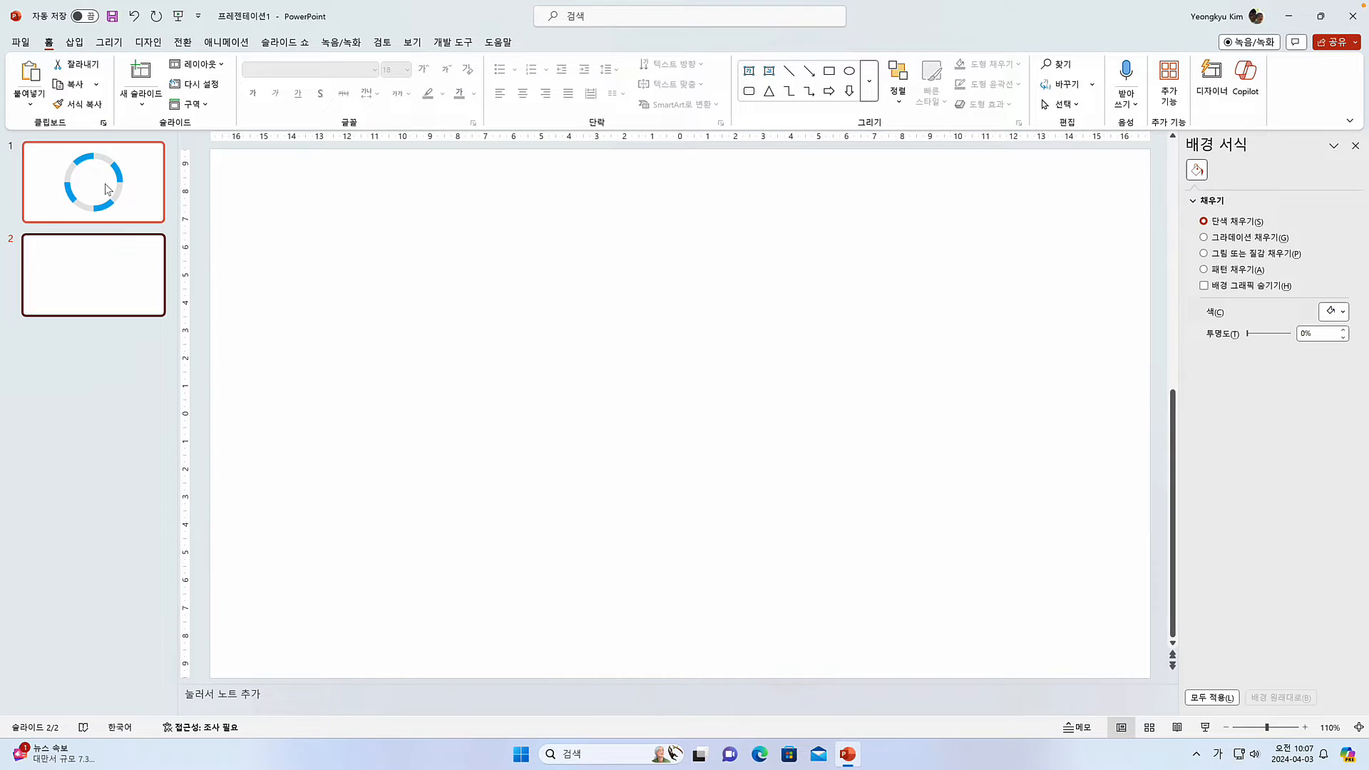
# Step: Copy the whole doughnut chart from the first slide, selected by its chart area
pyautogui.click(136, 201)
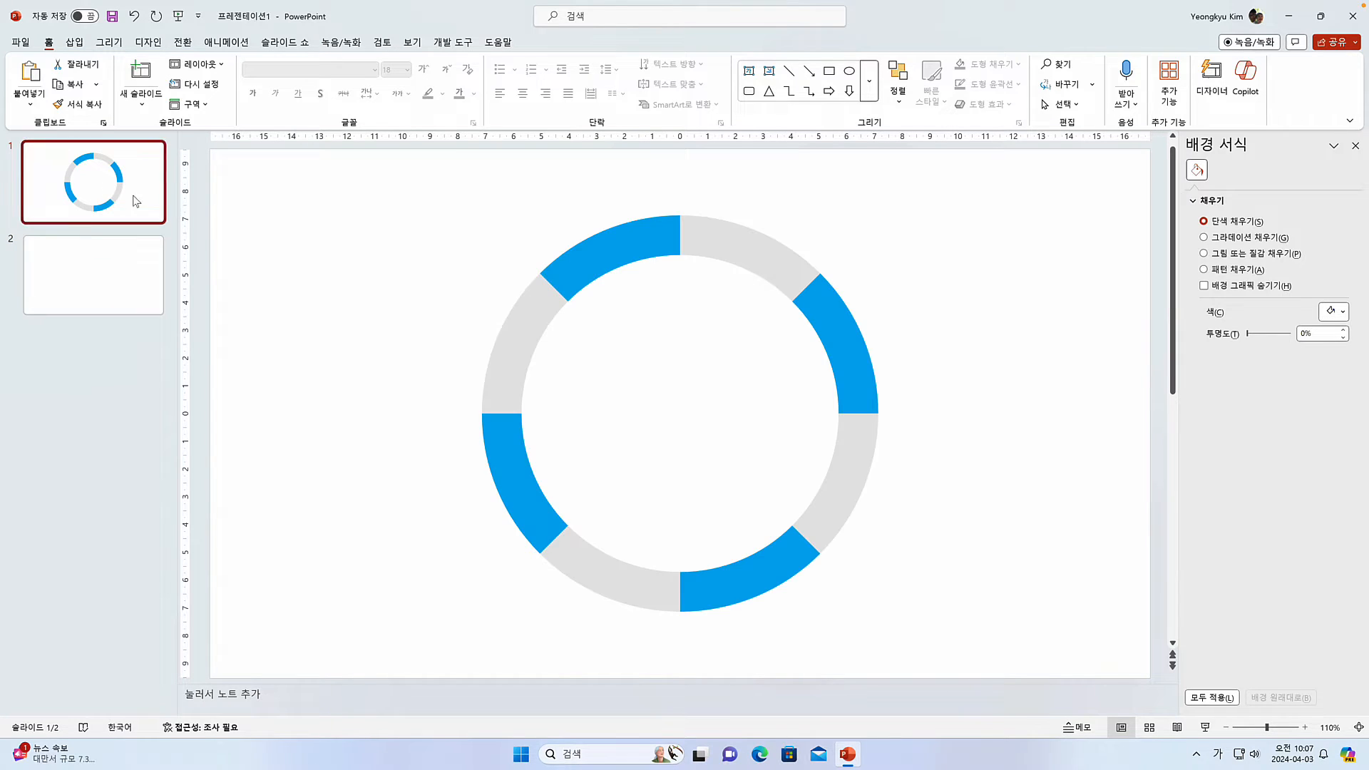
pyautogui.click(506, 263)
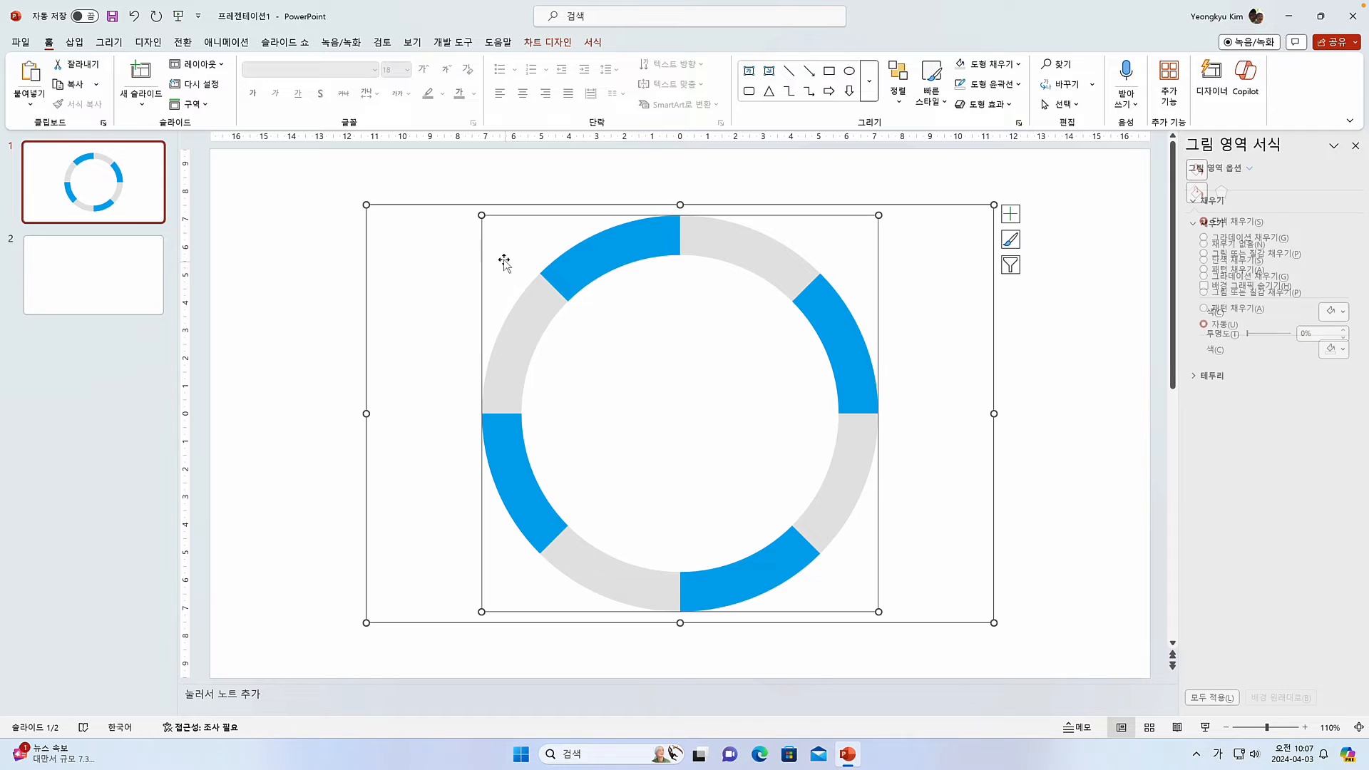
pyautogui.click(366, 206)
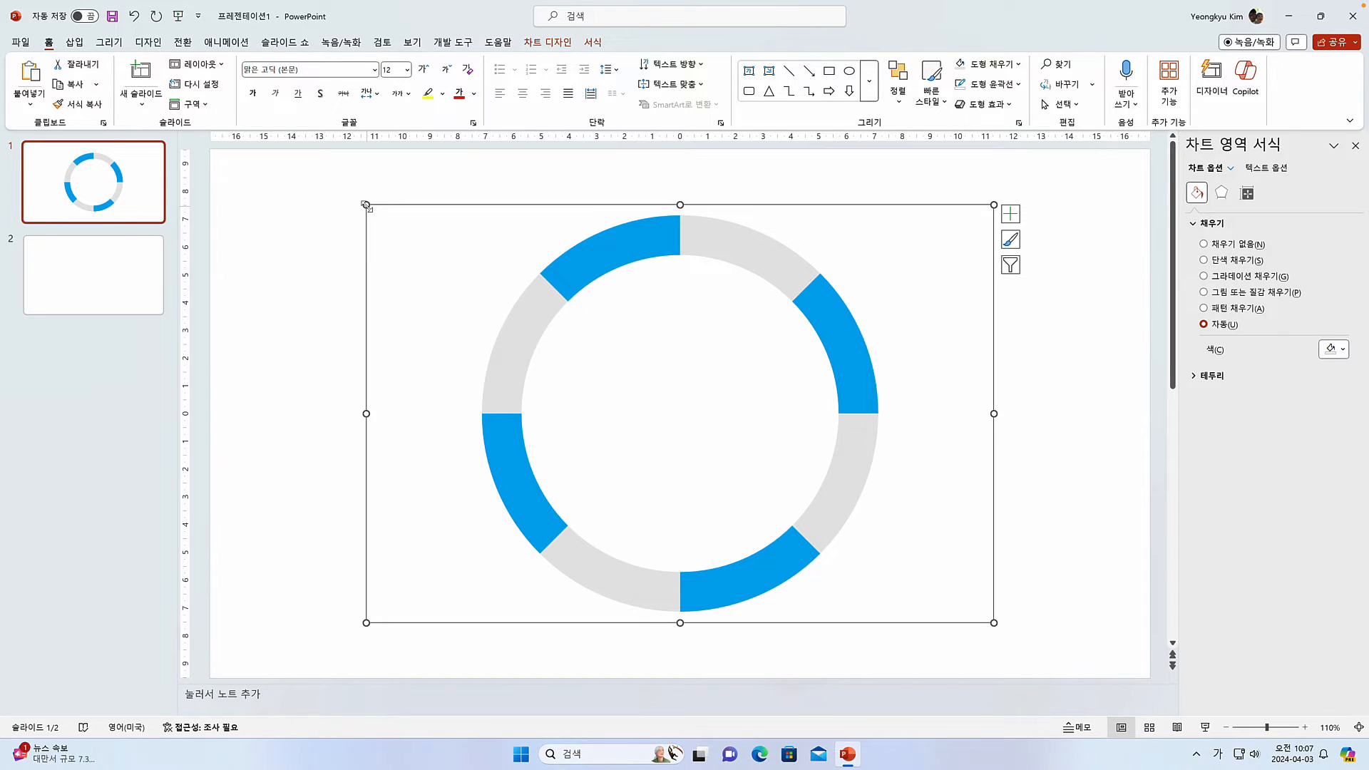
pyautogui.hotkey('ctrl', 'c')
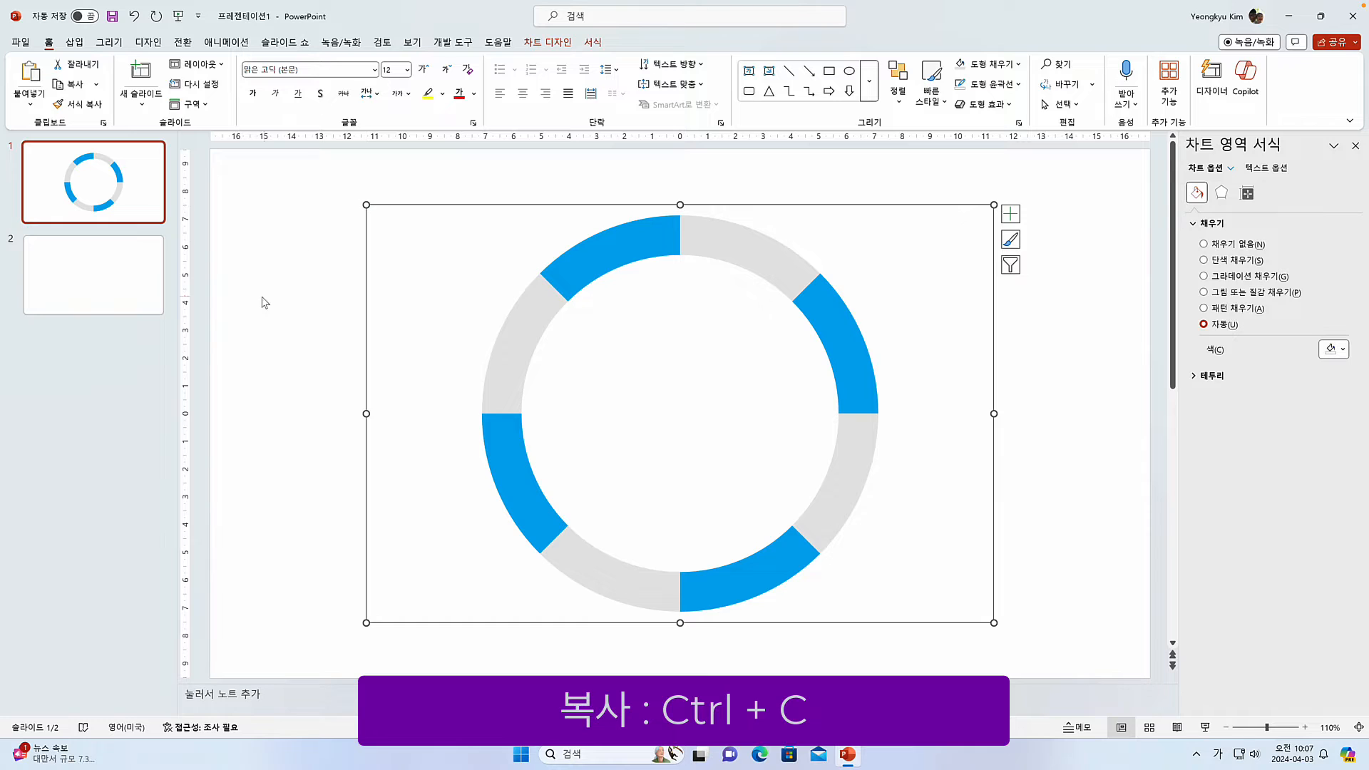
# Step: Paste the copied chart onto the second slide as an SVG picture (그림(SVG)) and convert it to shapes
pyautogui.click(116, 295)
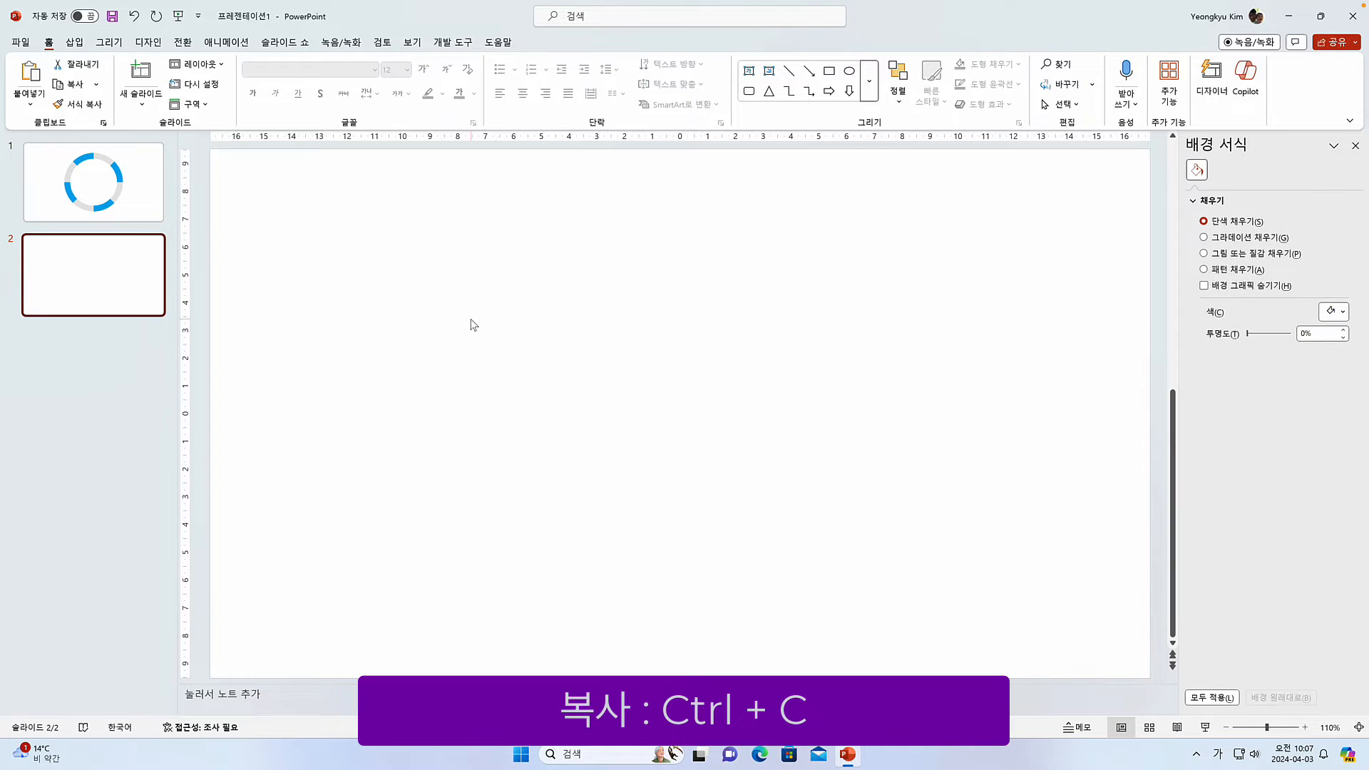
pyautogui.click(513, 326)
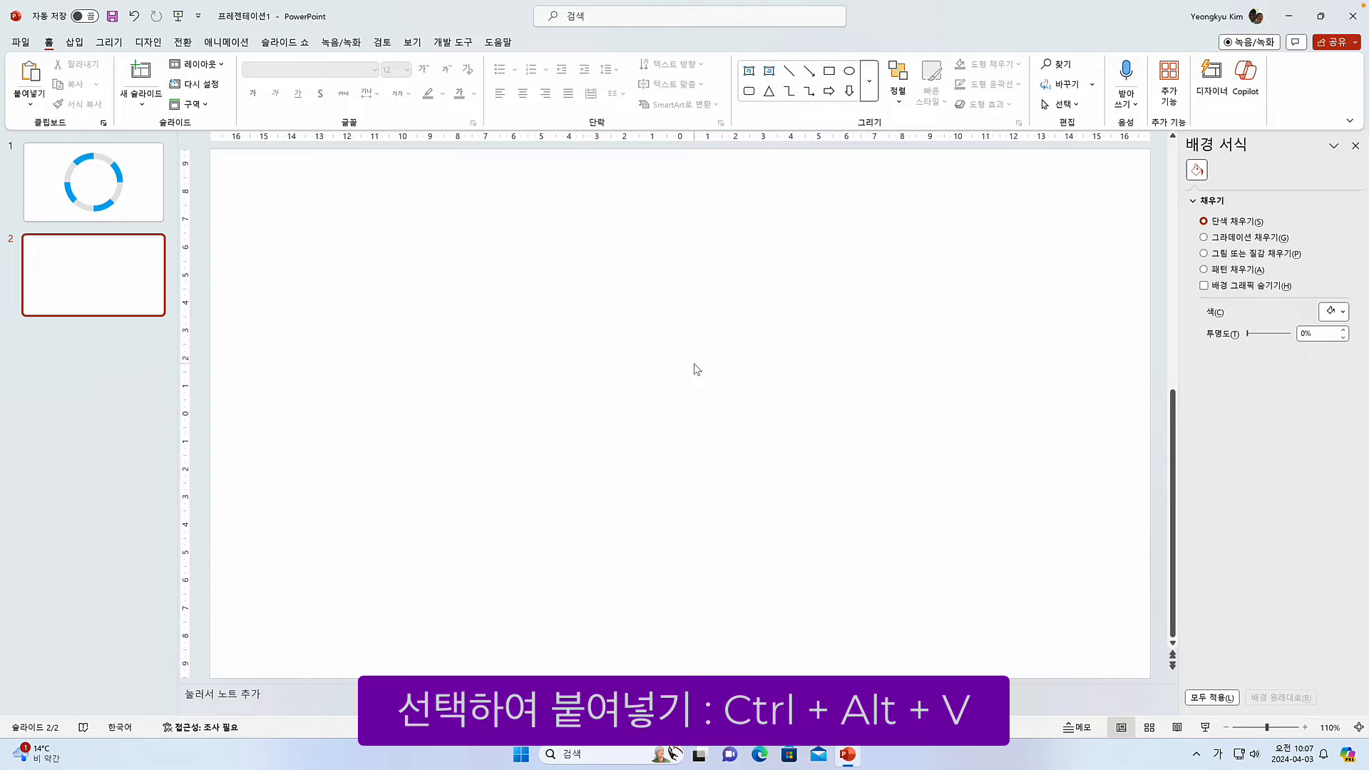
pyautogui.hotkey('ctrl', 'alt', 'v')
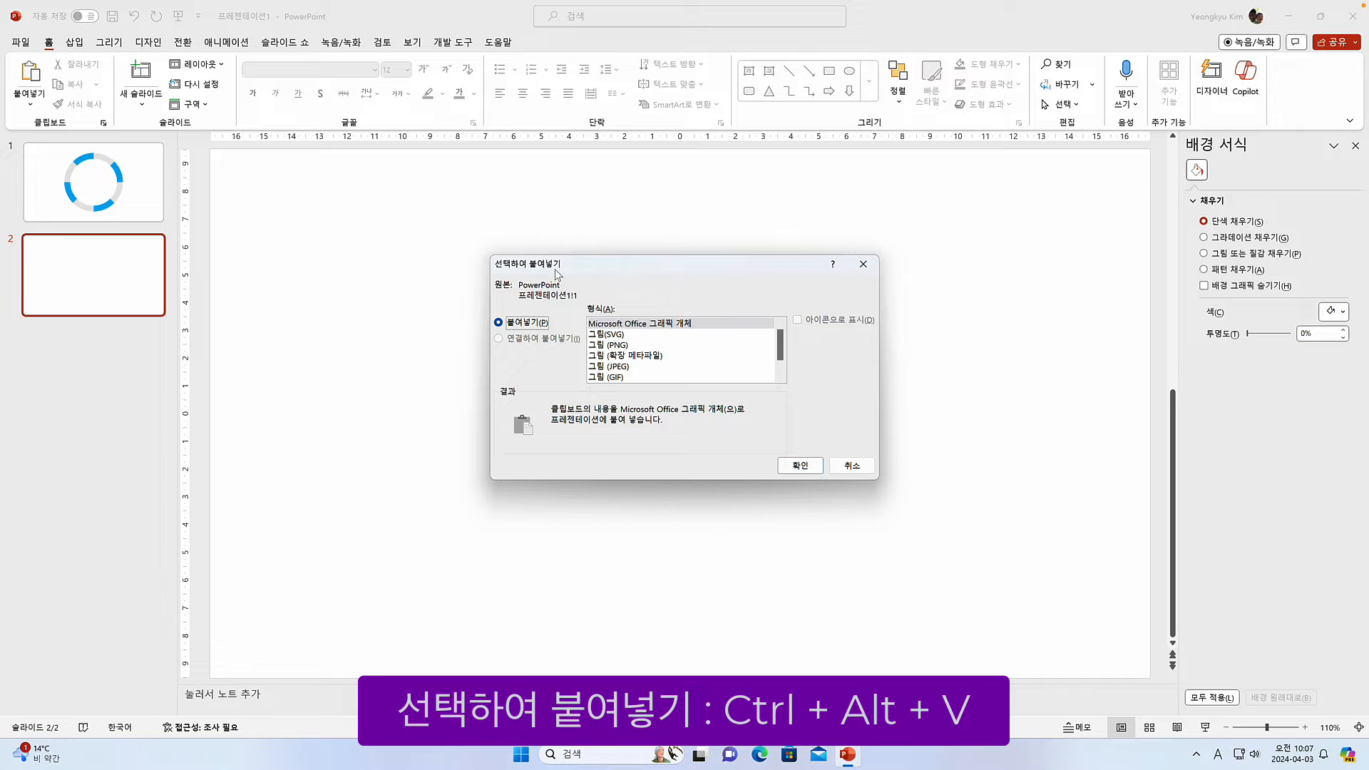
pyautogui.click(626, 335)
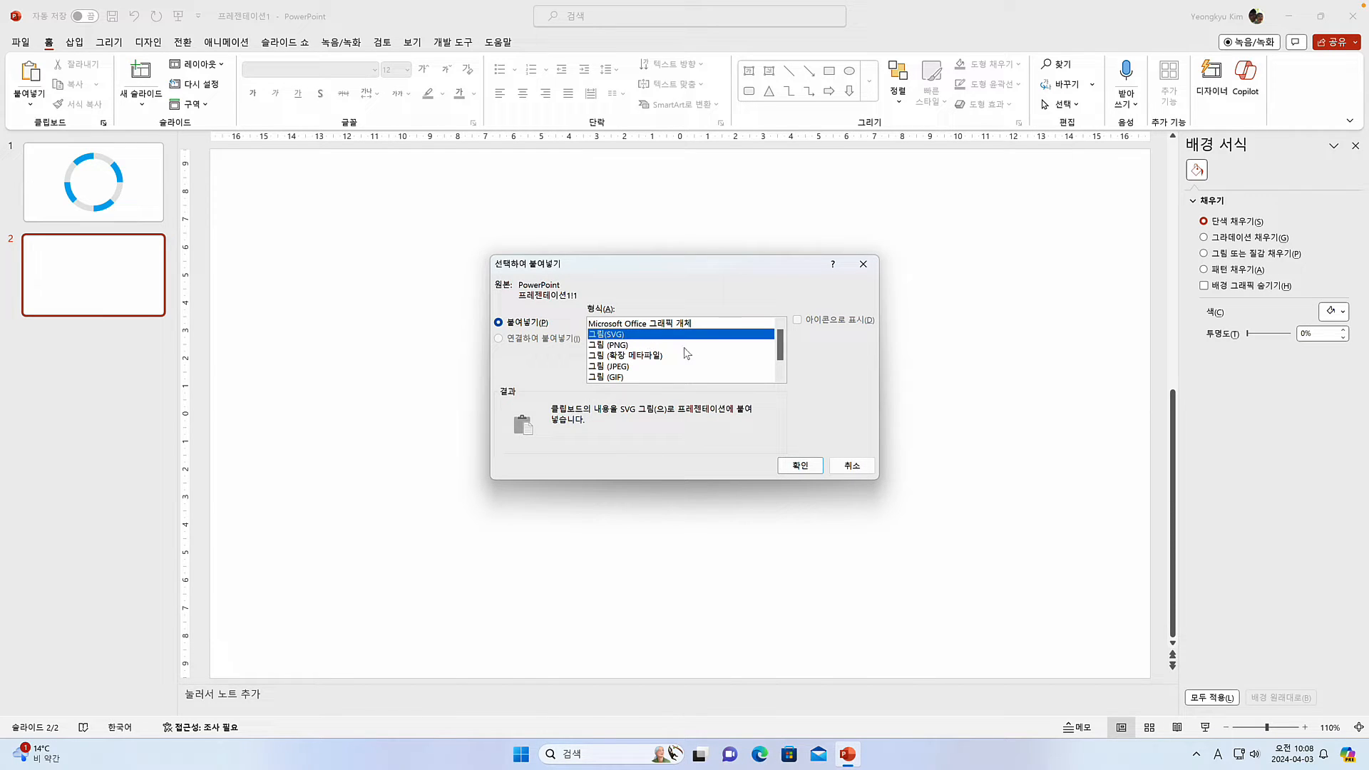
pyautogui.click(820, 469)
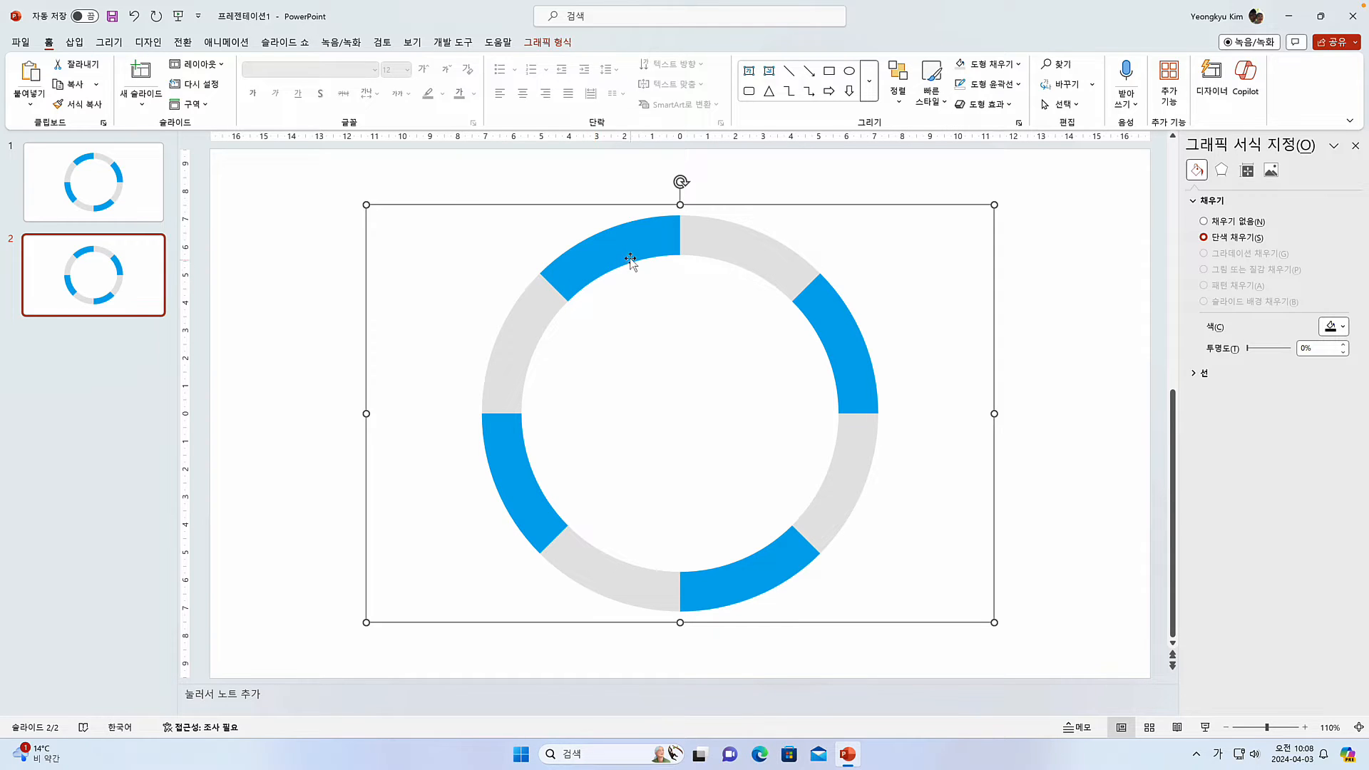
pyautogui.rightClick(681, 208)
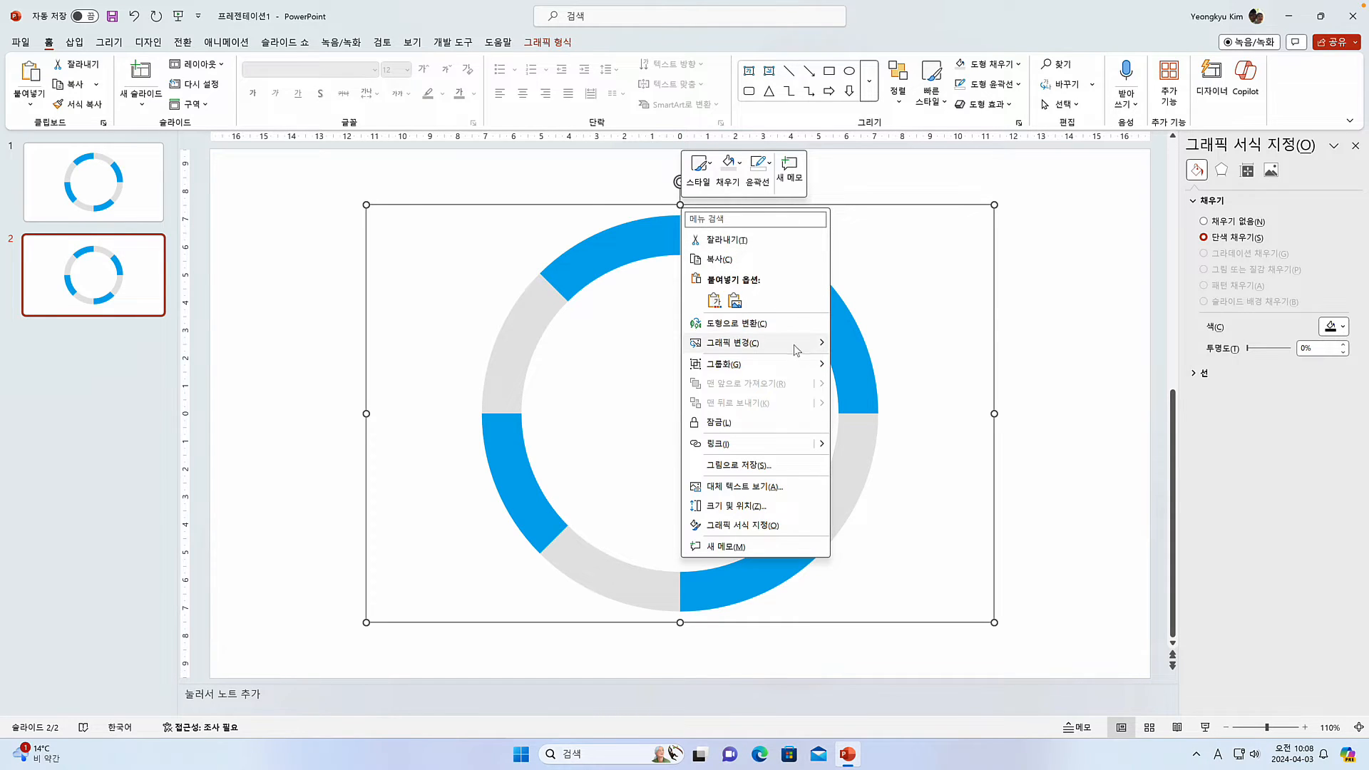
pyautogui.click(746, 327)
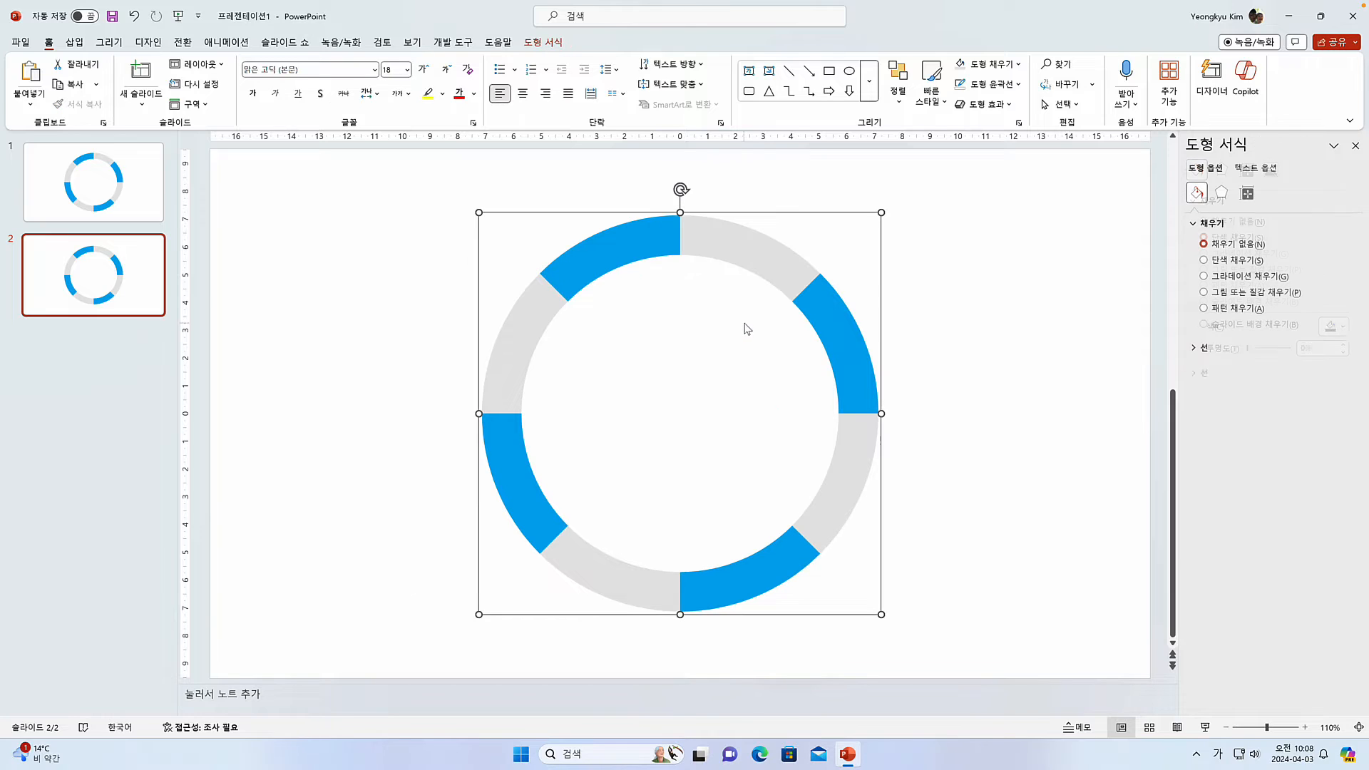
# Step: Check on the second slide that each segment of the converted ring can be selected as a separate shape
pyautogui.click(598, 250)
pyautogui.click(717, 251)
pyautogui.click(830, 335)
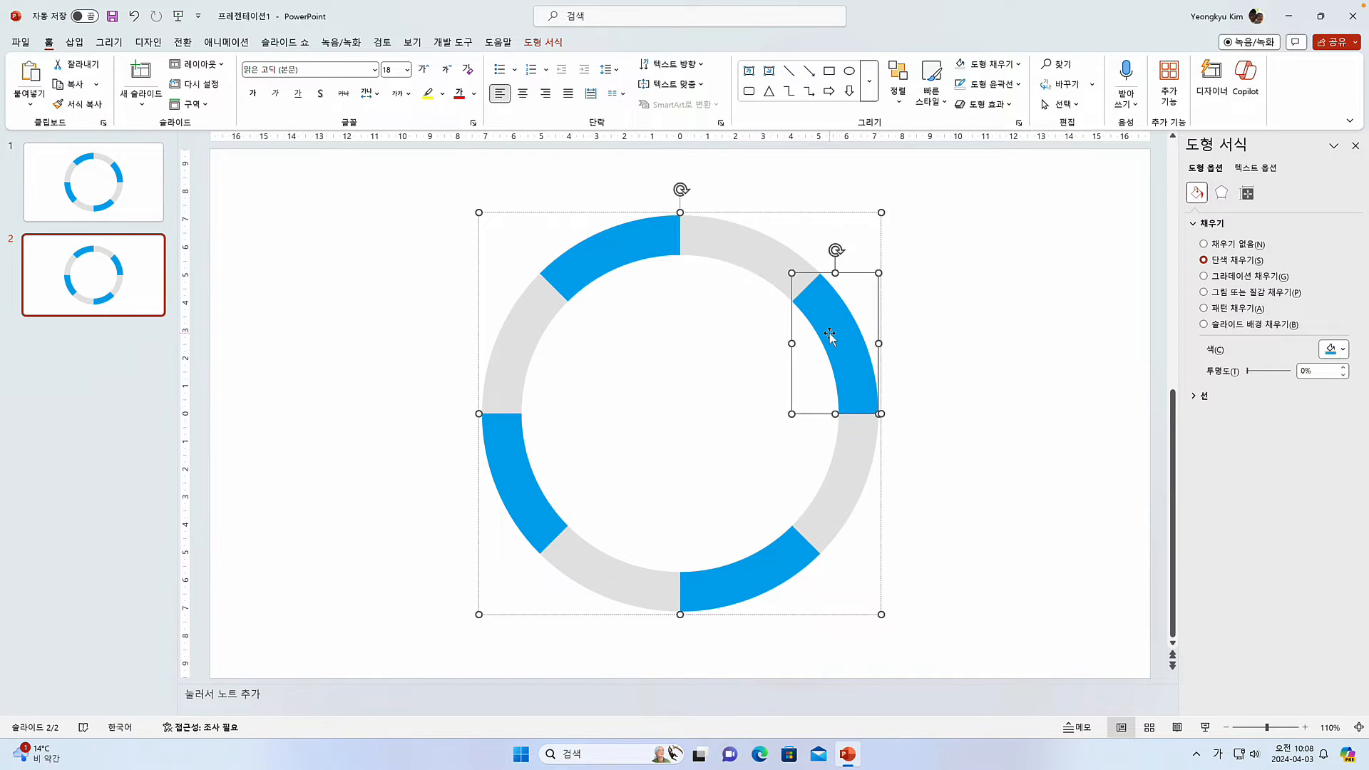
pyautogui.click(849, 506)
pyautogui.click(750, 563)
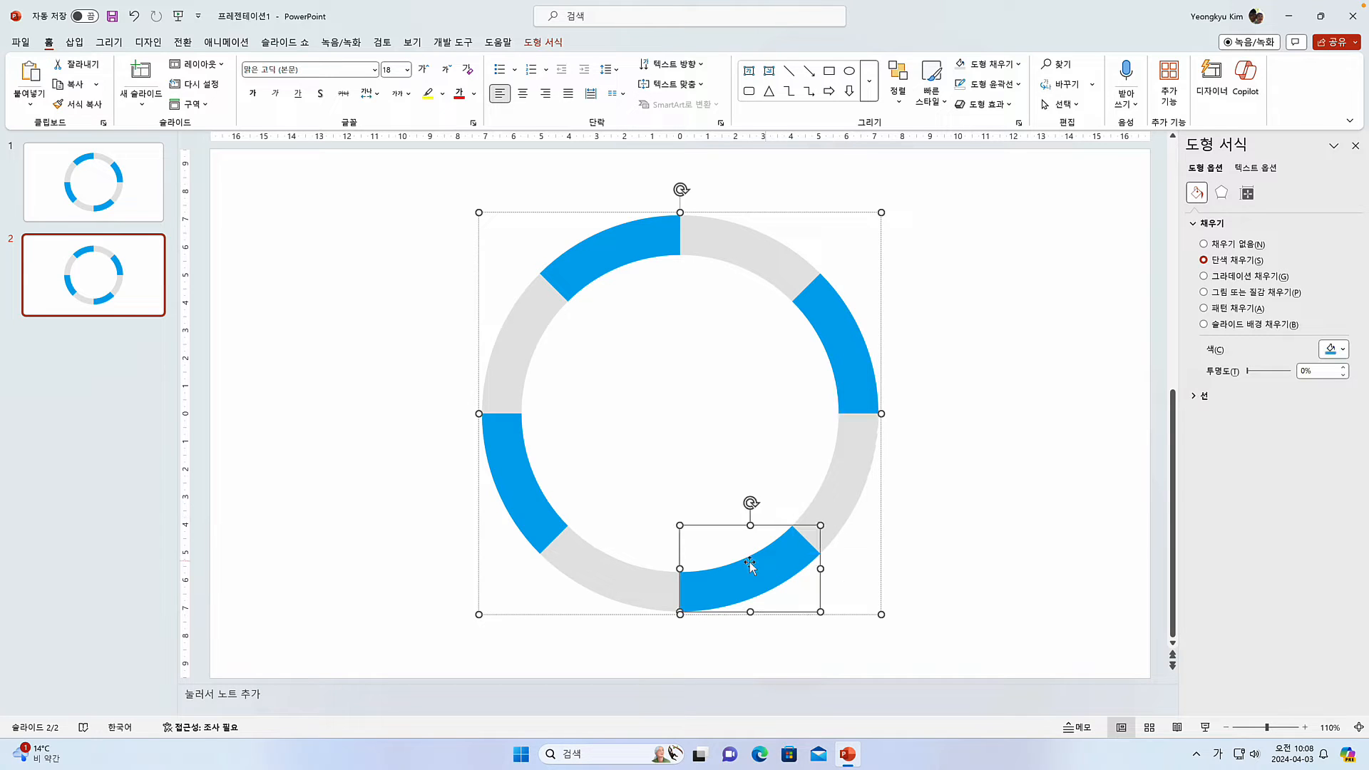
pyautogui.click(574, 553)
pyautogui.click(503, 438)
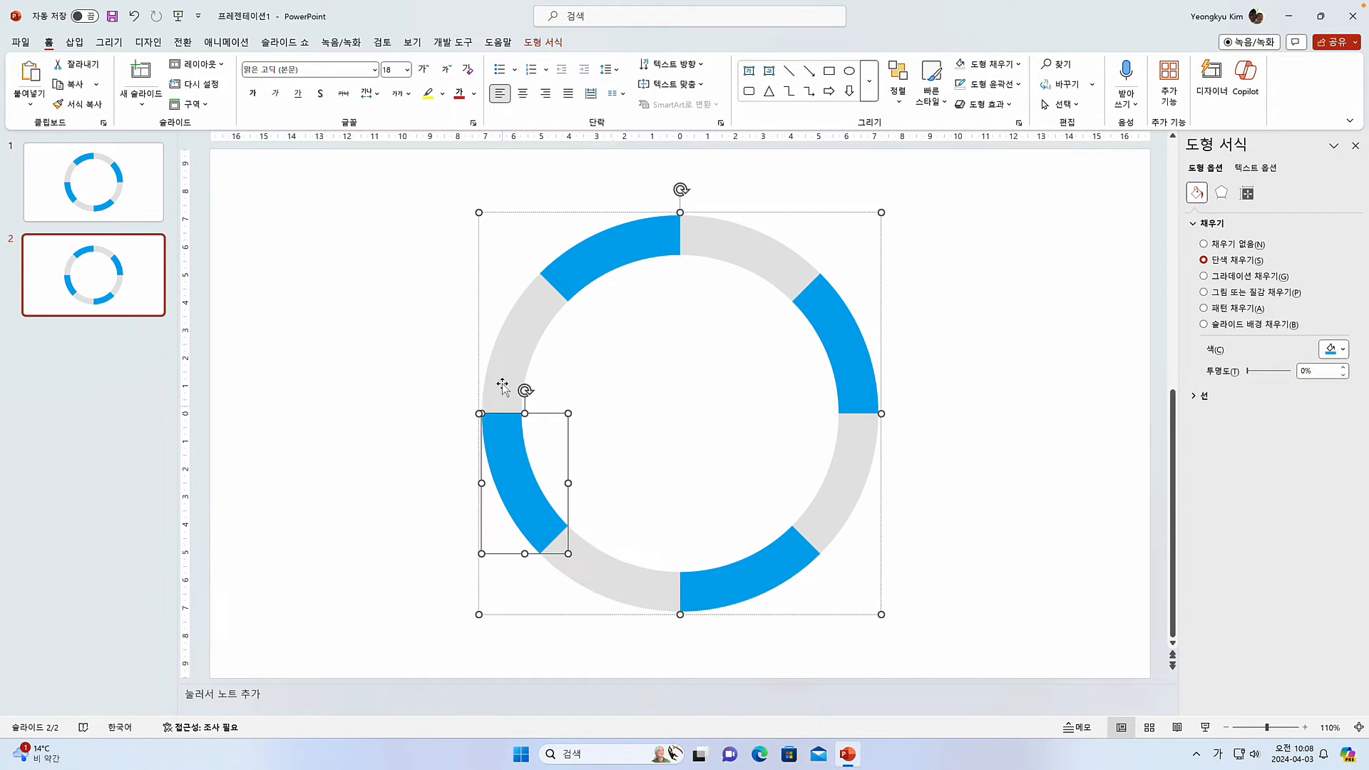
pyautogui.click(519, 337)
pyautogui.click(596, 266)
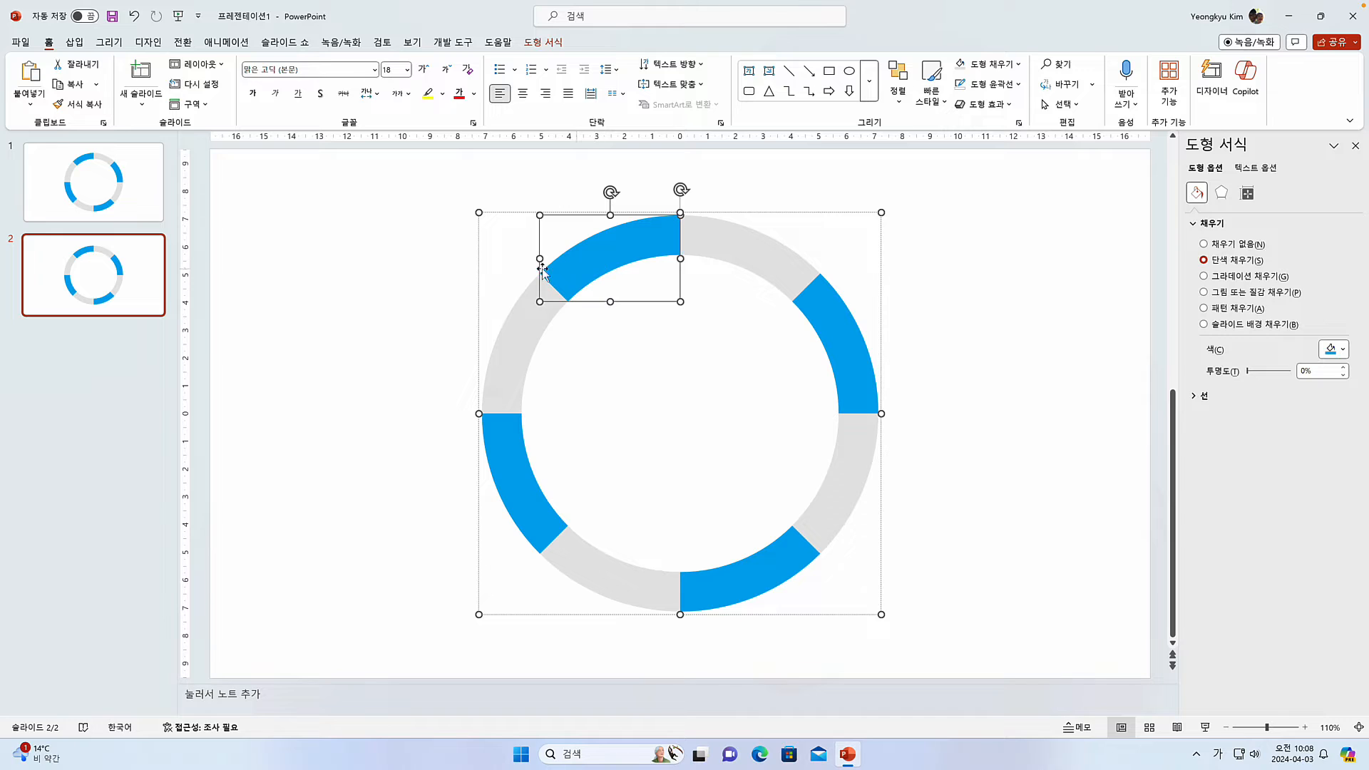
pyautogui.click(364, 274)
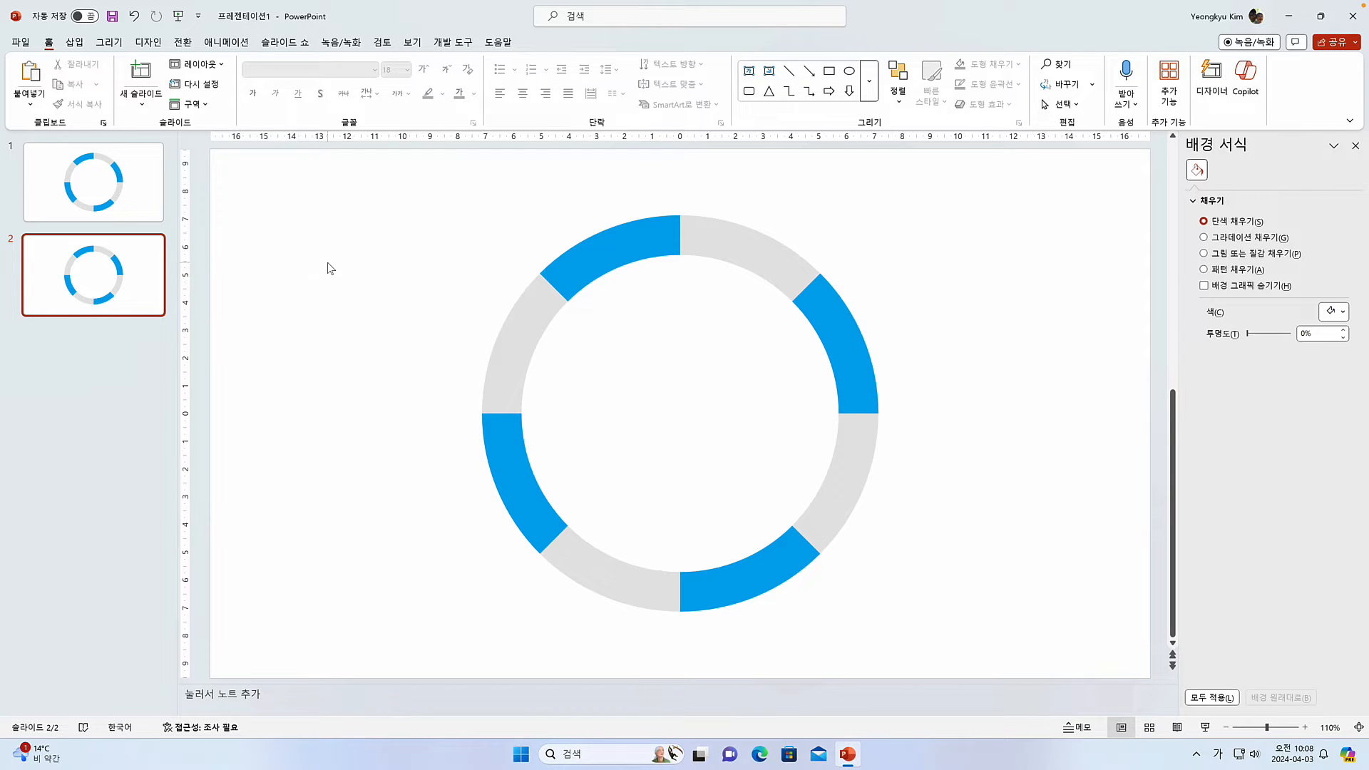
pyautogui.click(631, 256)
pyautogui.click(756, 260)
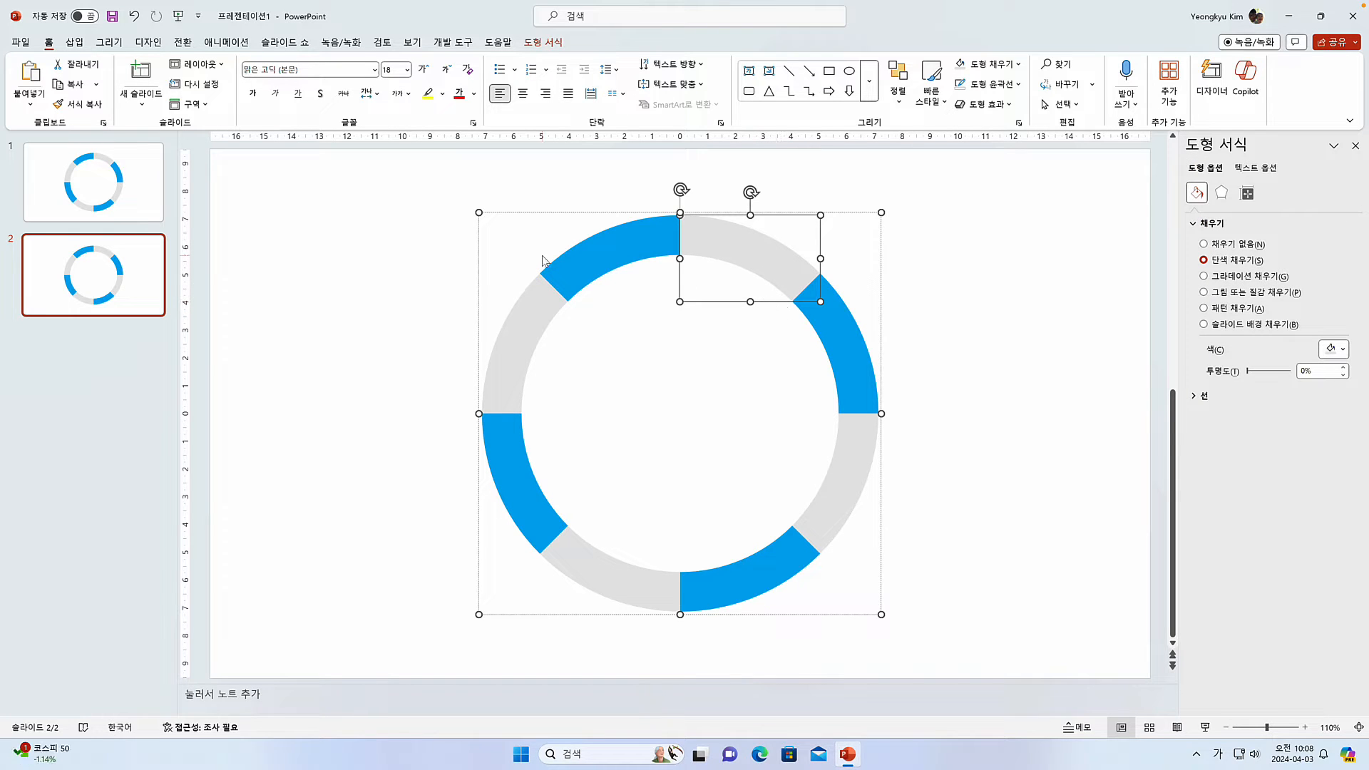
pyautogui.click(396, 267)
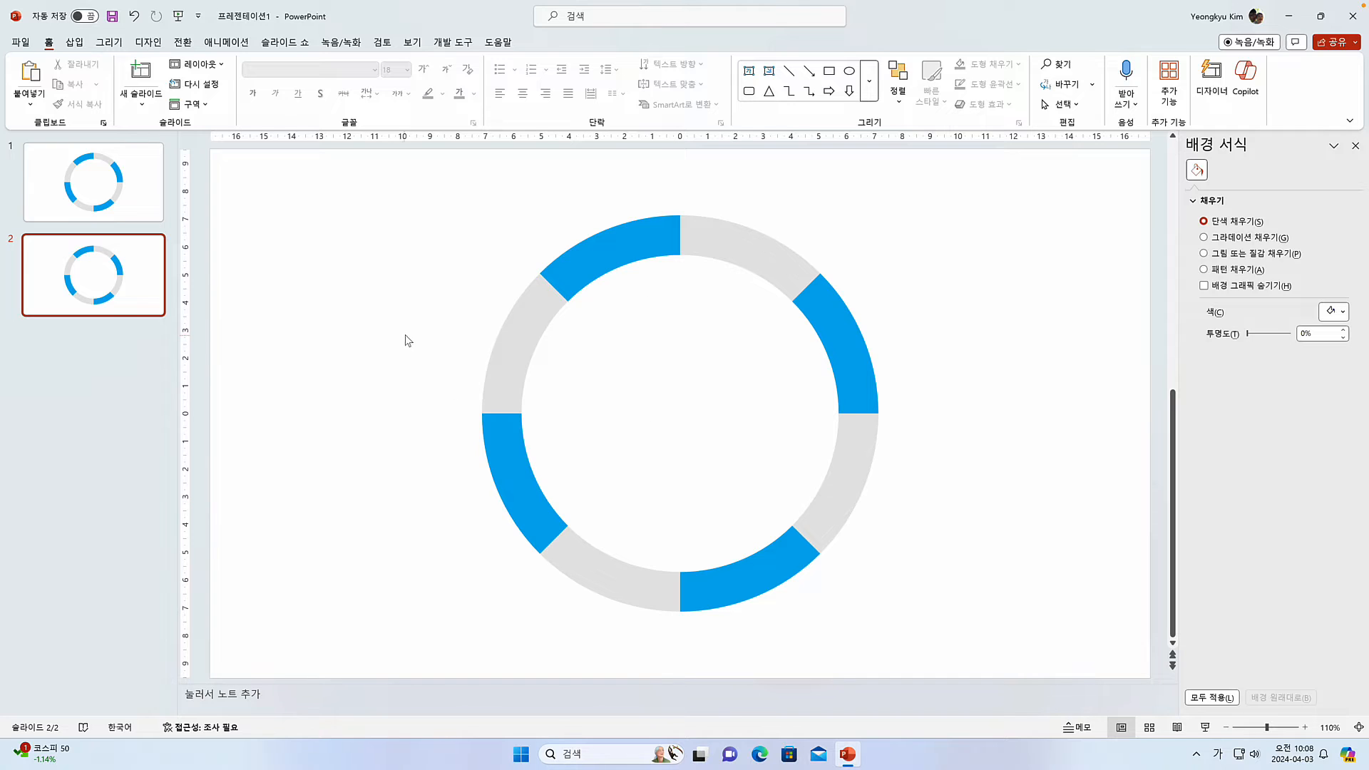
# Step: Duplicate the whole doughnut chart on the first slide and shift the copy diagonally down and to the right
pyautogui.click(129, 218)
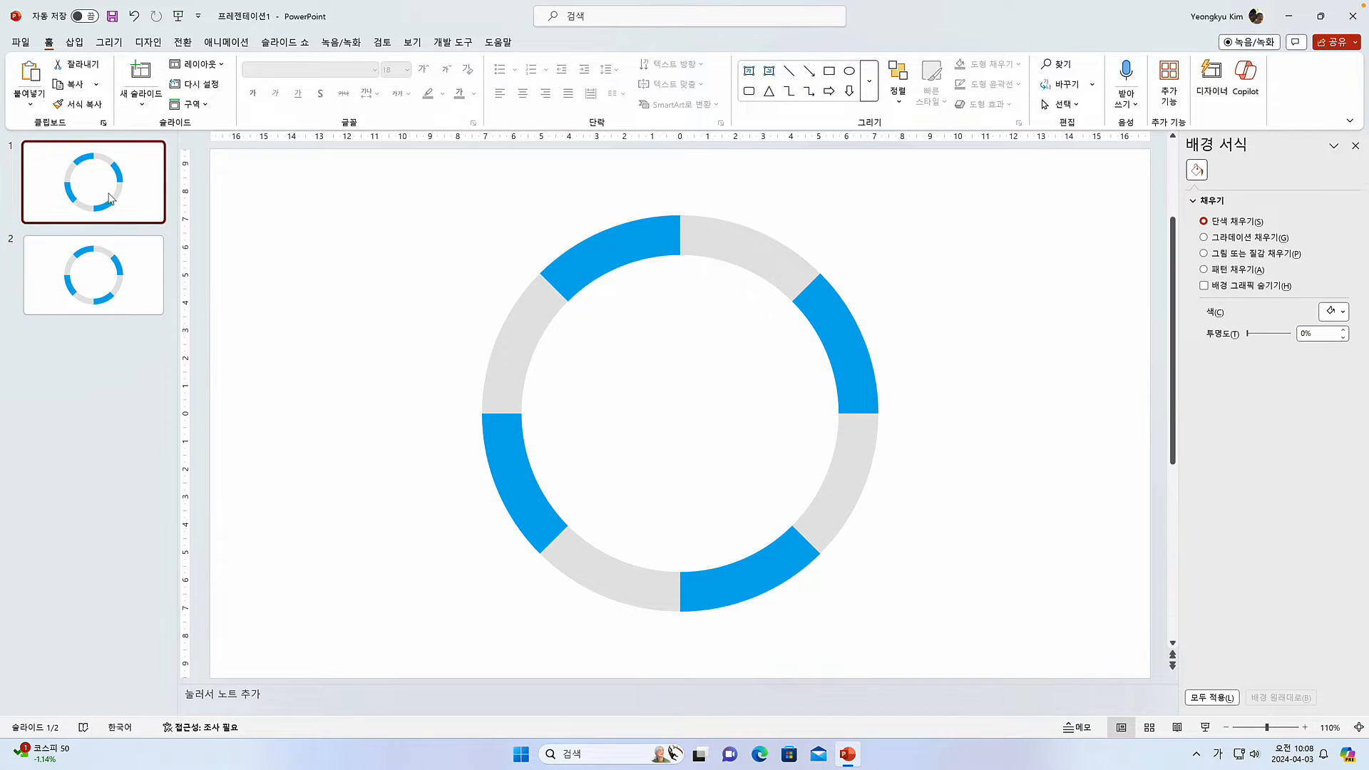
pyautogui.click(504, 235)
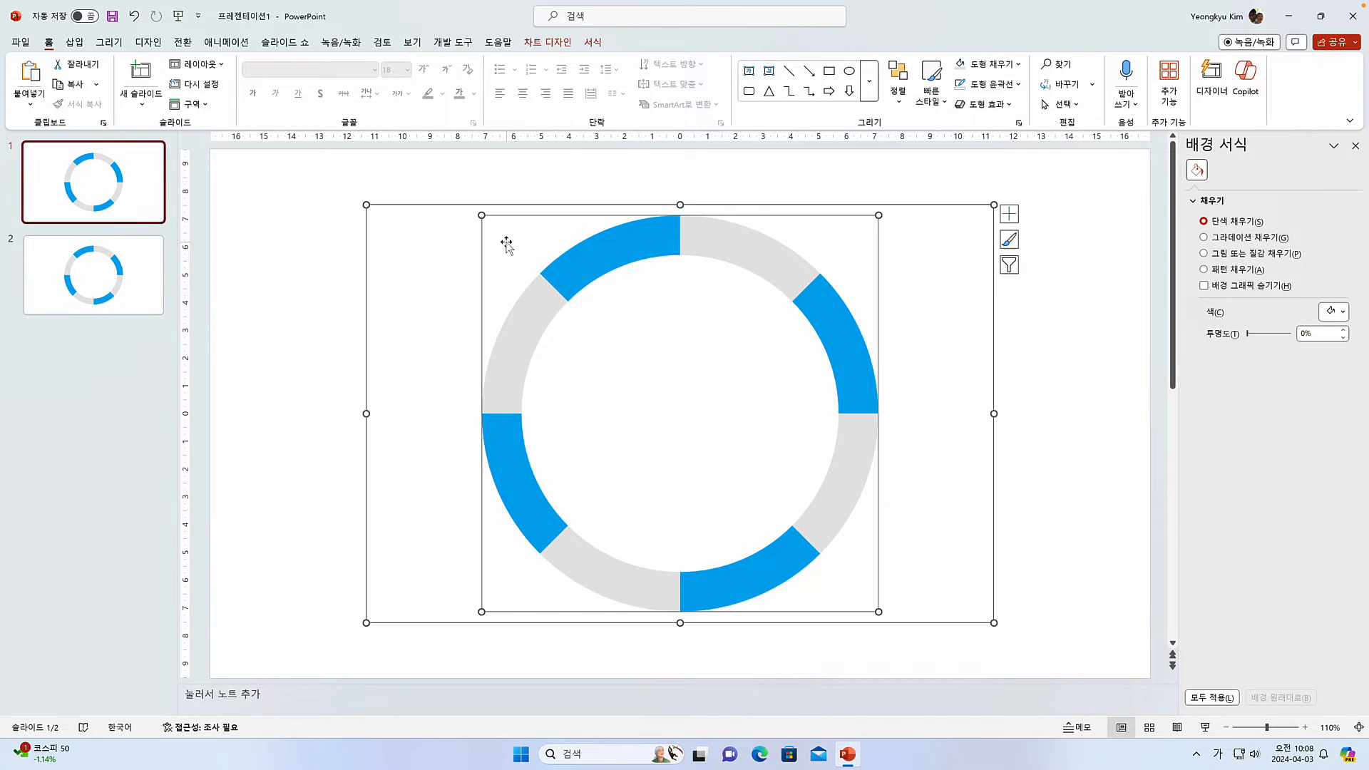
pyautogui.click(366, 206)
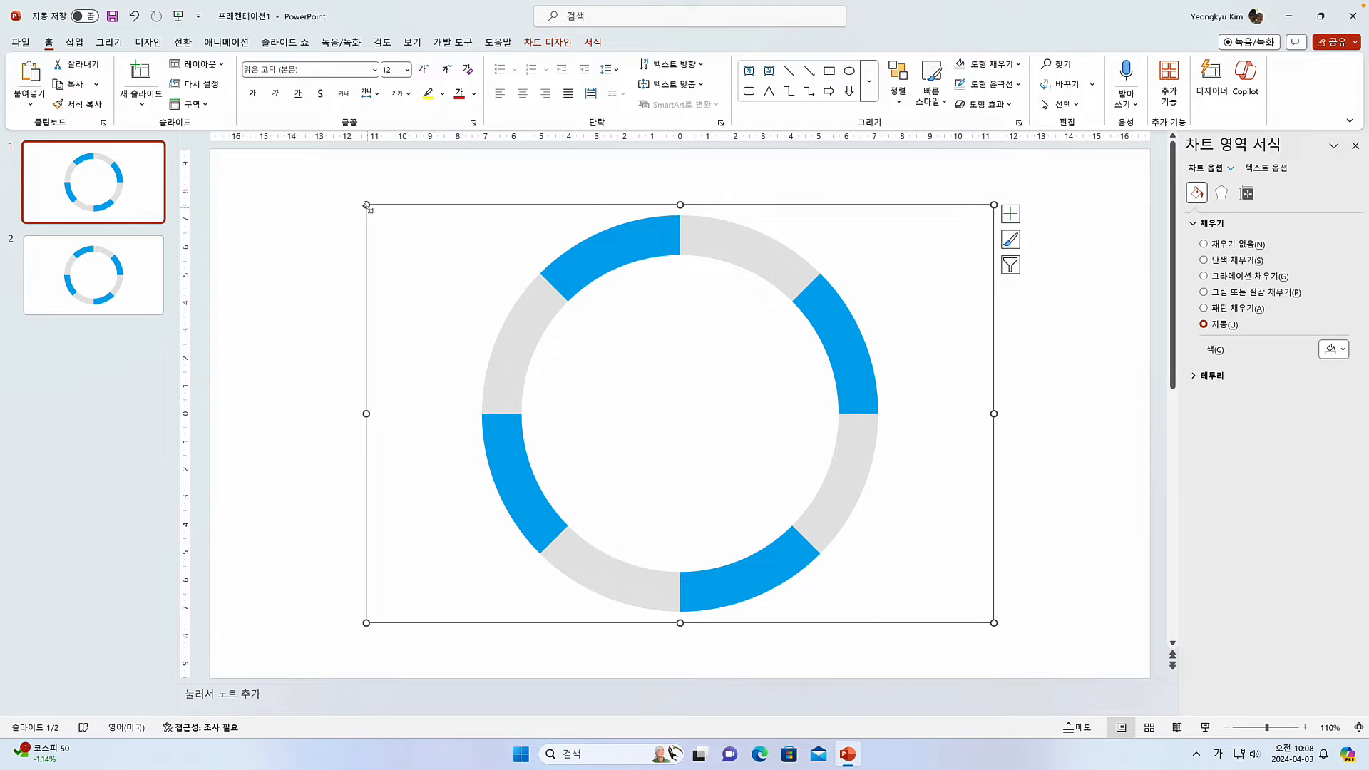
pyautogui.hotkey('ctrl', 'd')
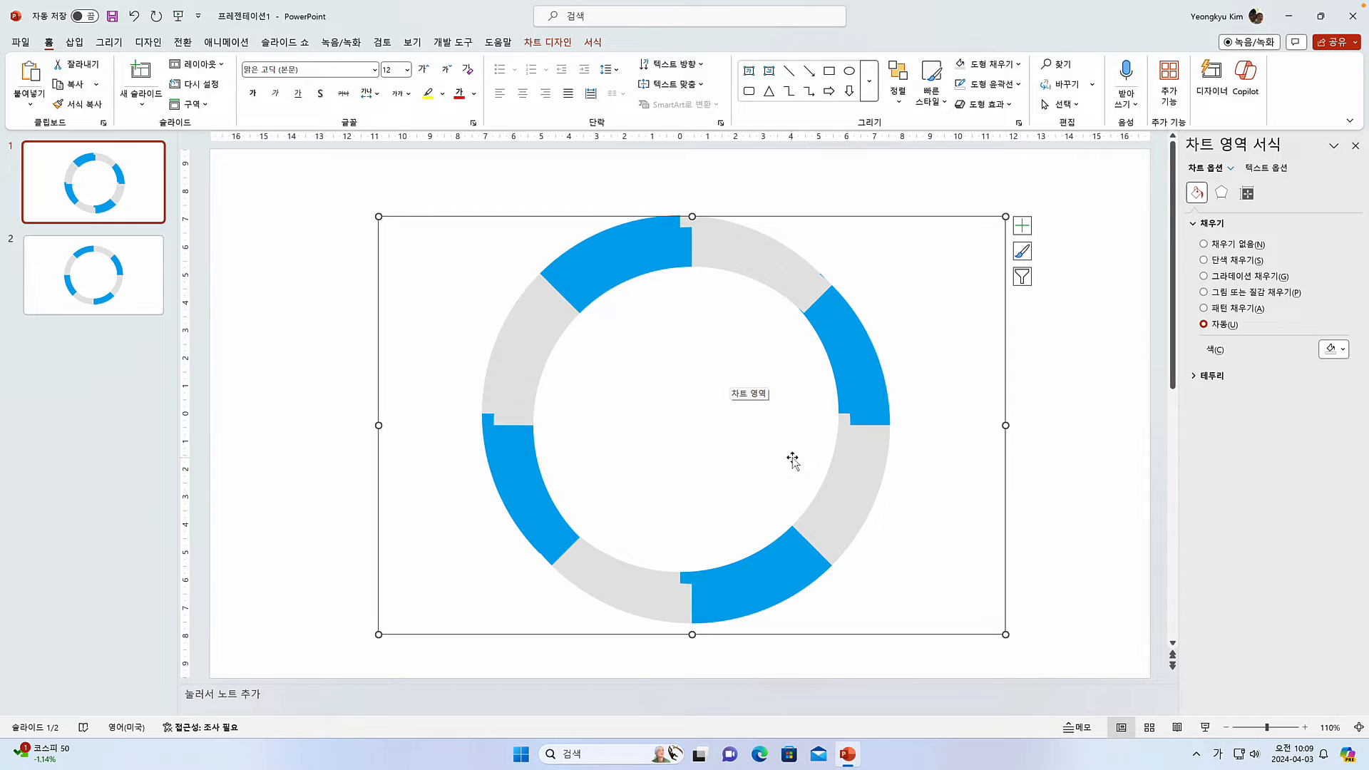
pyautogui.moveTo(1006, 492); pyautogui.dragTo(1092, 536)
# Step: Align the original chart and its duplicate to each other by their left and top edges so they overlap exactly
pyautogui.click(627, 234)
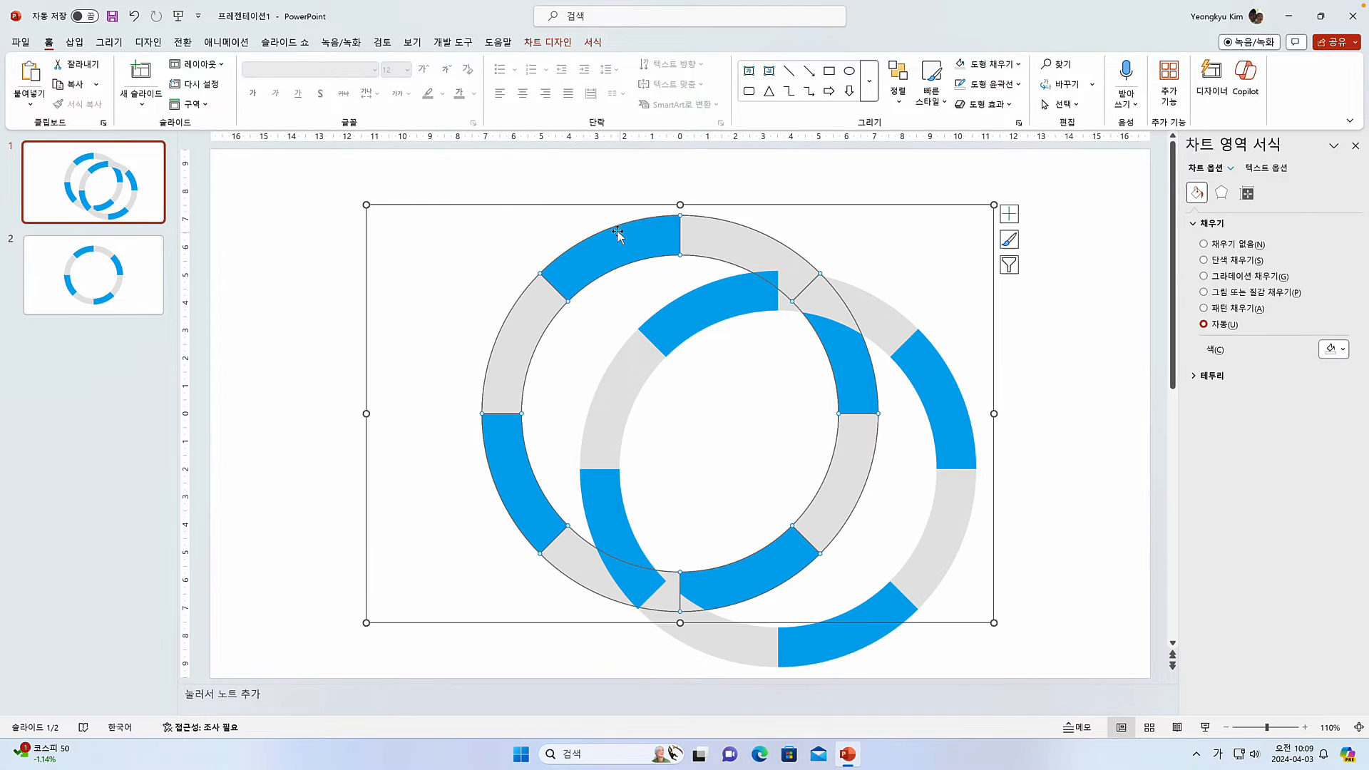
pyautogui.click(626, 233)
pyautogui.click(544, 207)
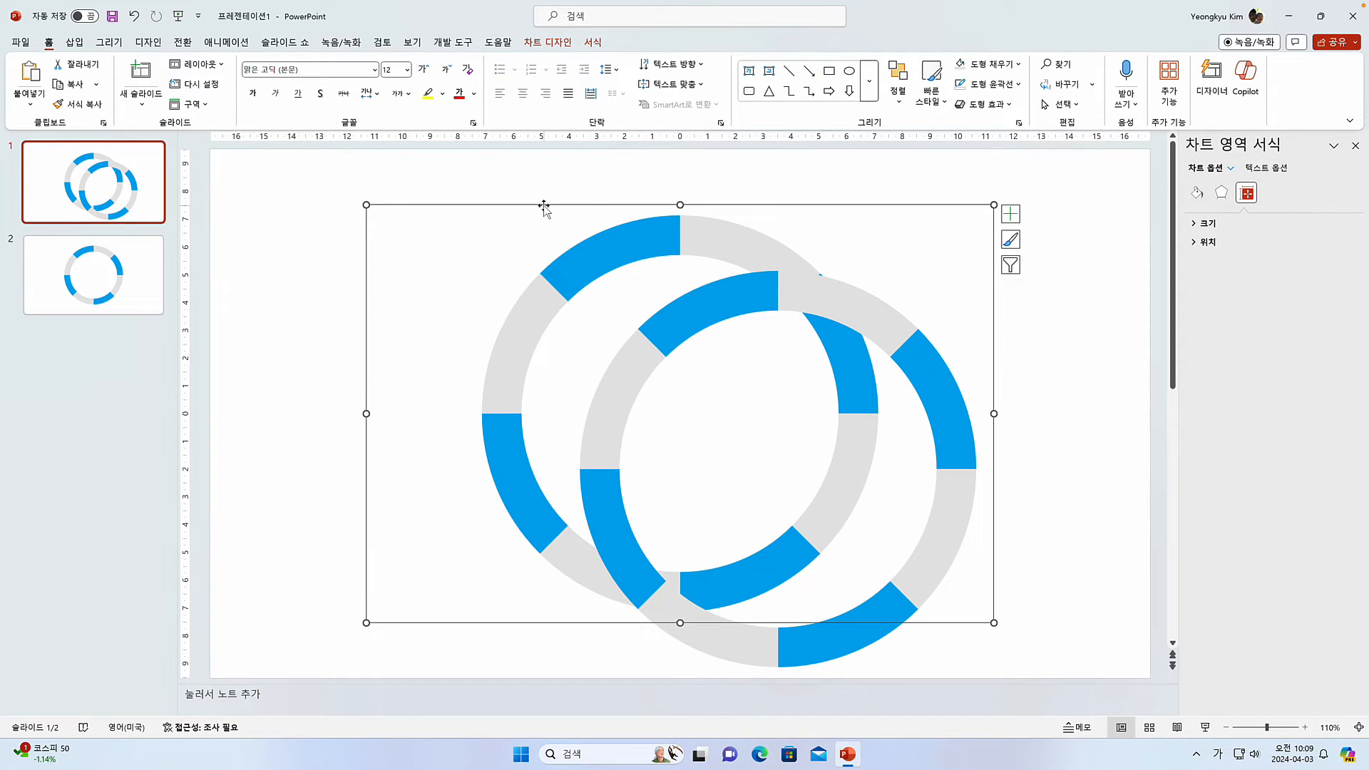
pyautogui.keyDown('shift'); pyautogui.click(860, 648); pyautogui.keyUp('shift')
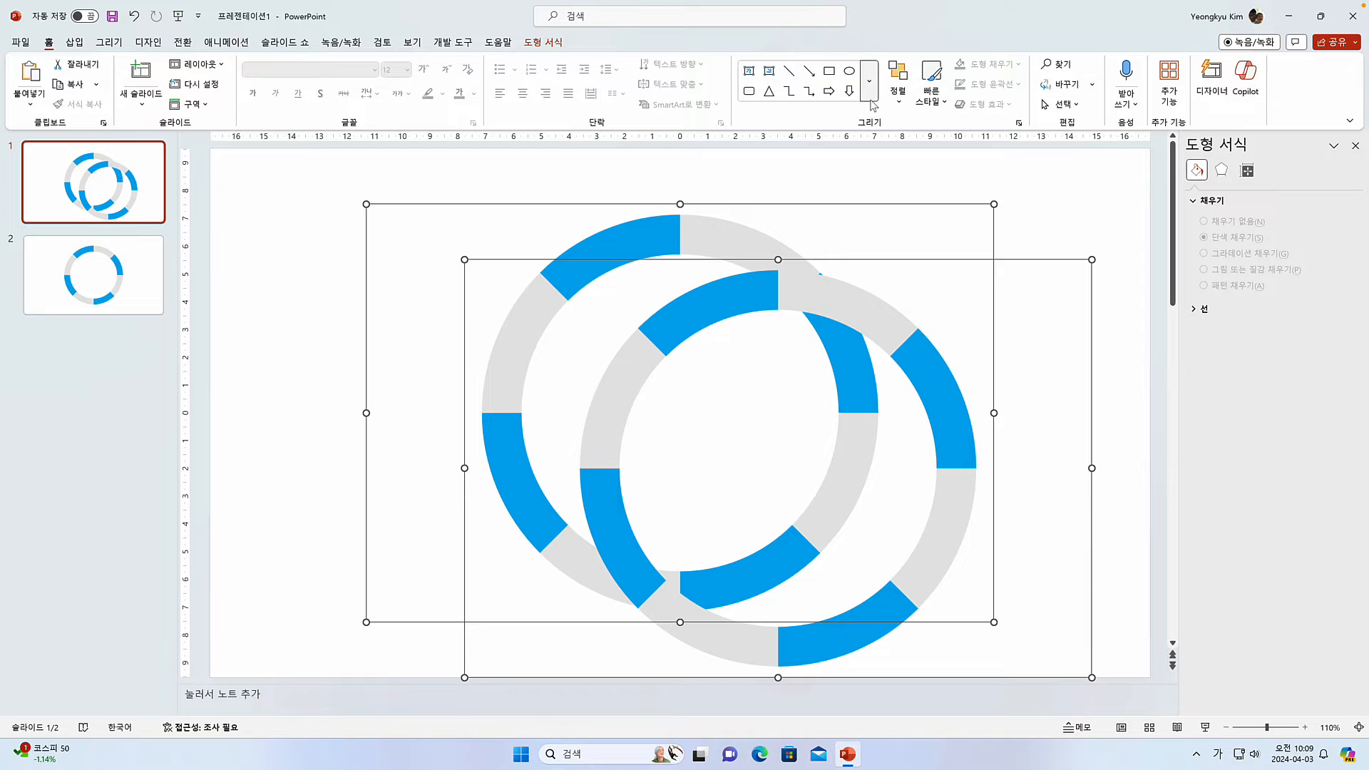
pyautogui.click(898, 84)
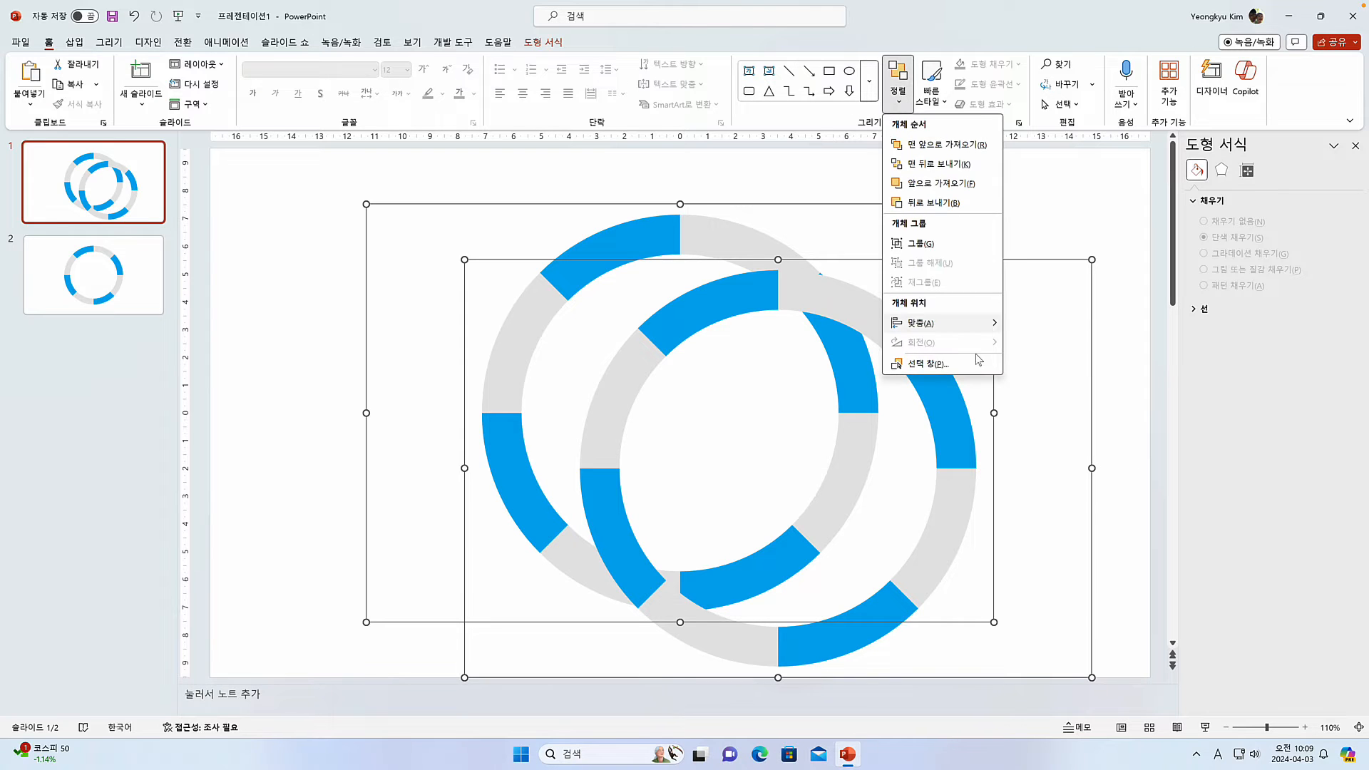
pyautogui.moveTo(974, 333)
pyautogui.click(1049, 325)
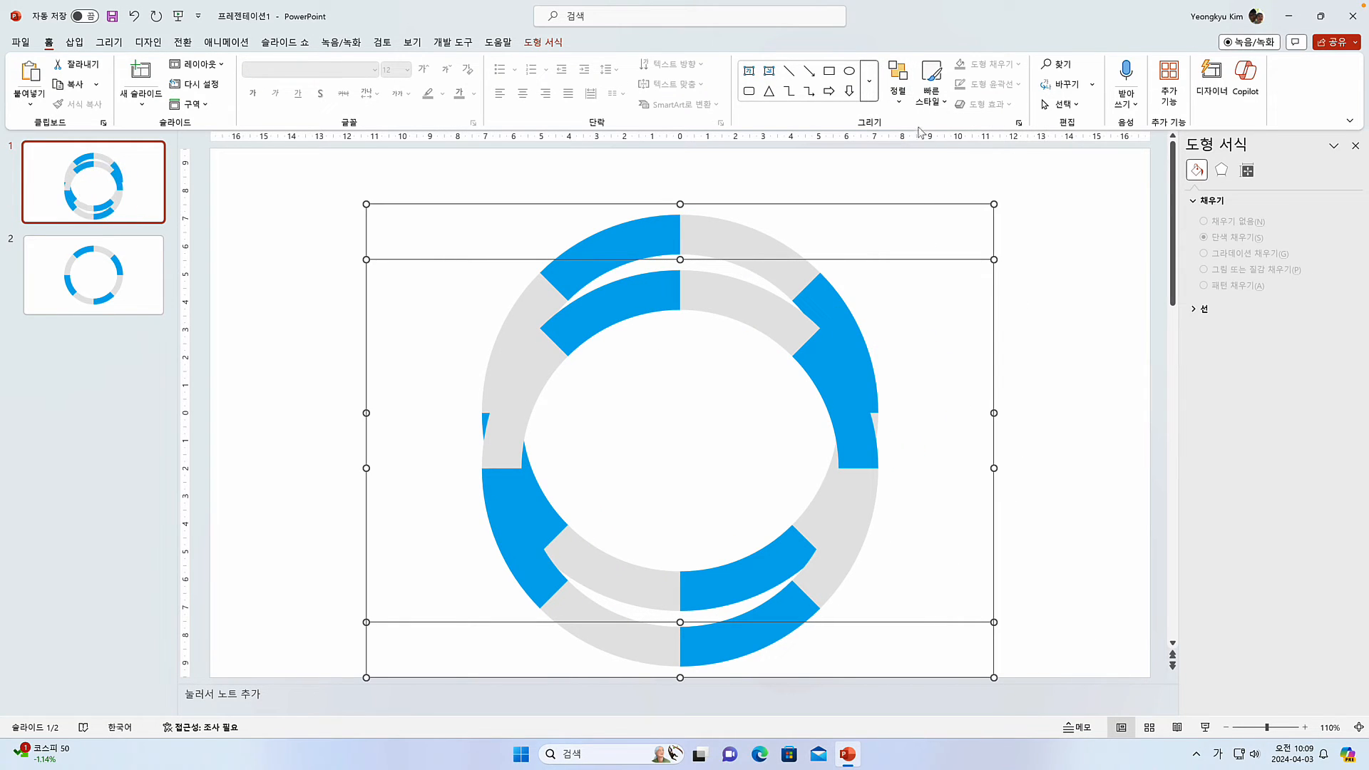
pyautogui.click(906, 102)
pyautogui.moveTo(956, 326)
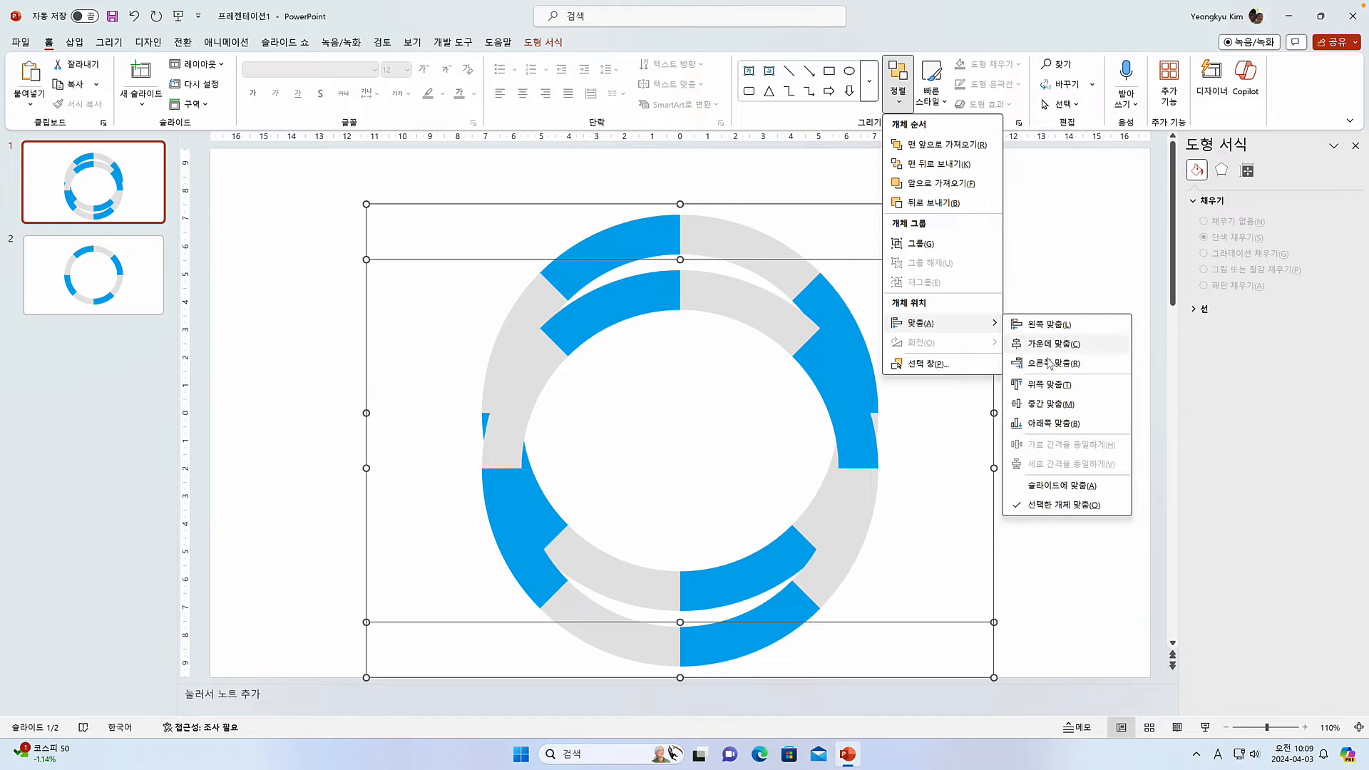
pyautogui.click(1051, 385)
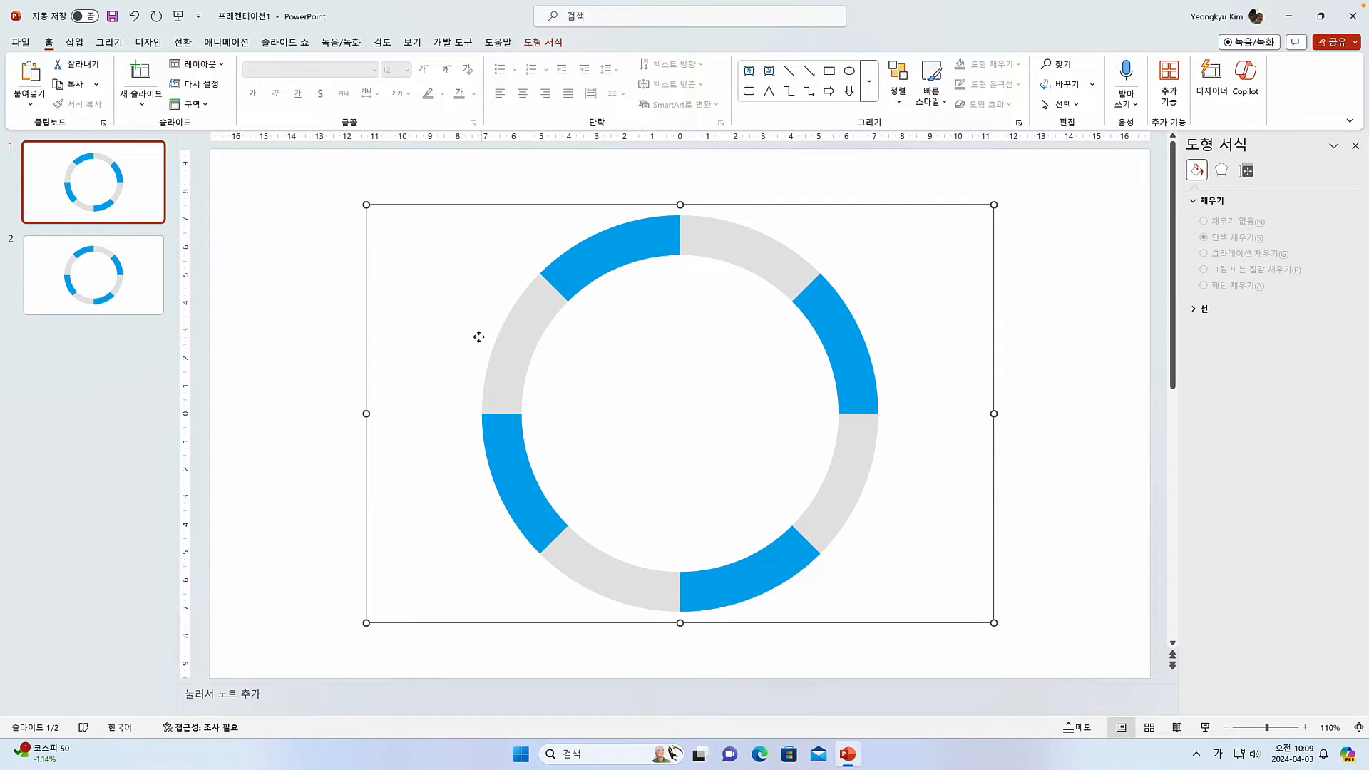
pyautogui.click(317, 360)
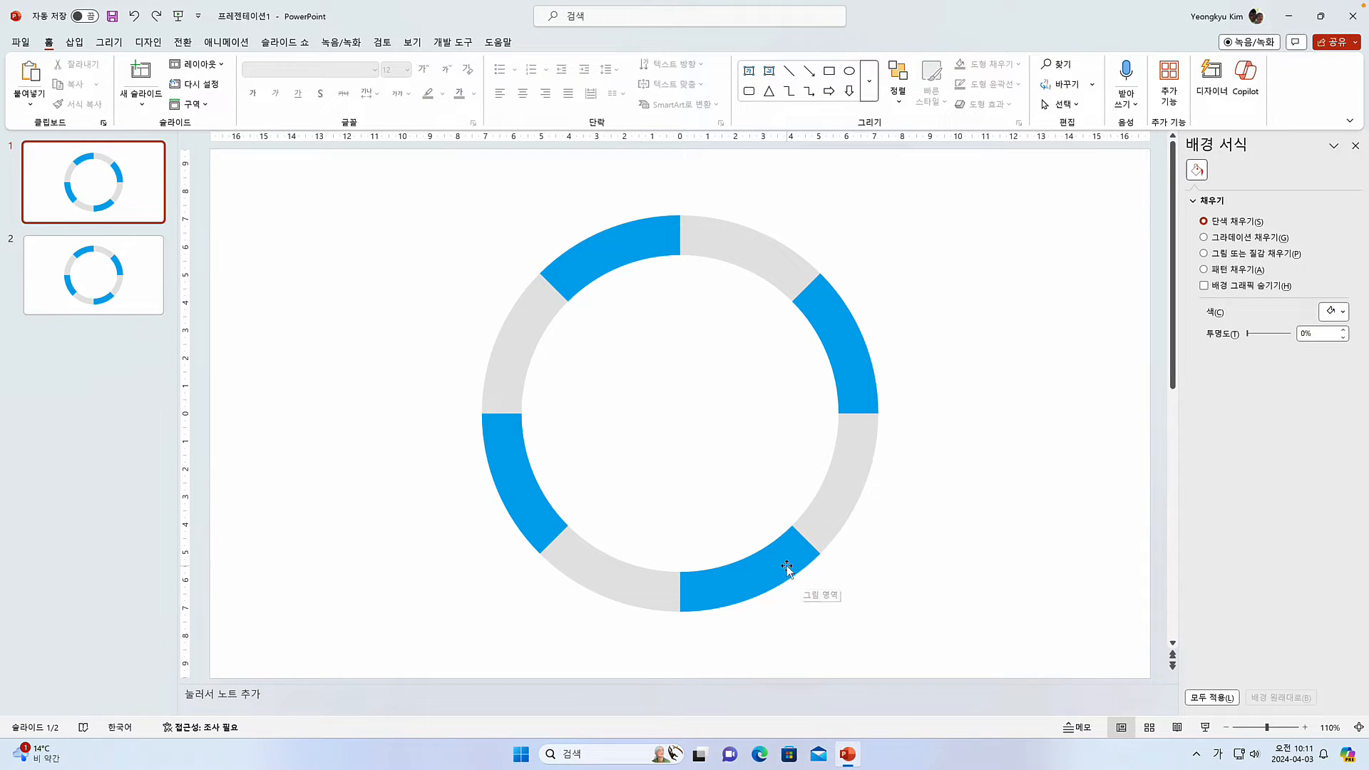
# Step: Shrink the front chart proportionally about its center into an inner ring about 10 cm across, leaving a narrow gap to the outer ring
pyautogui.click(787, 568)
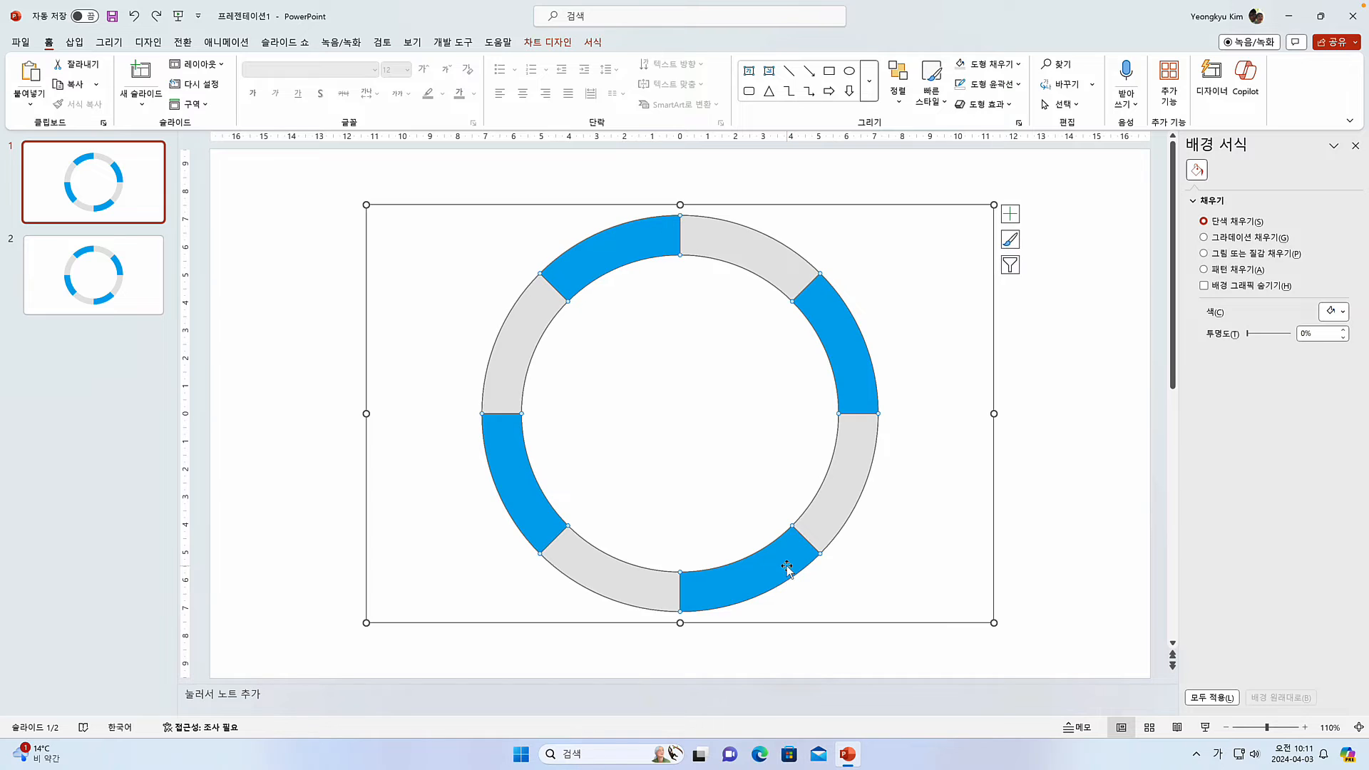
pyautogui.click(992, 622)
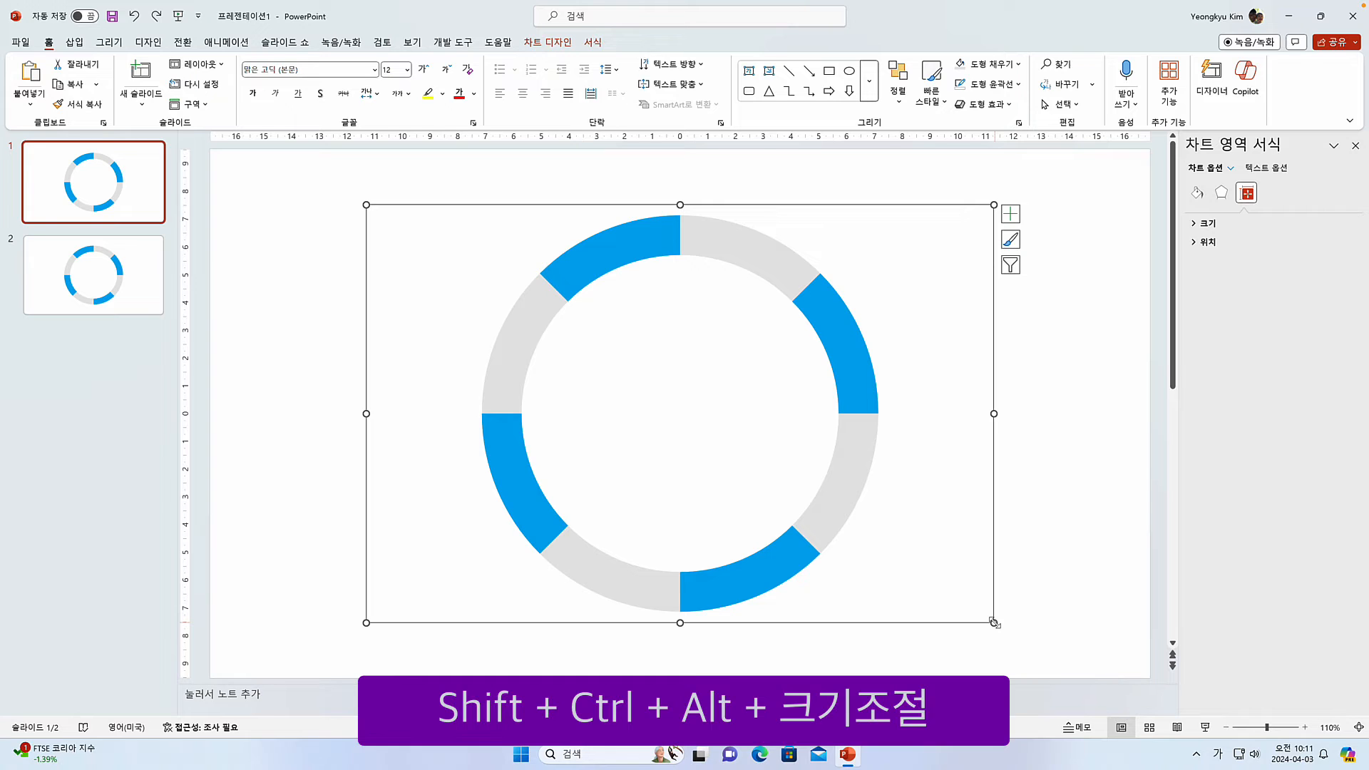
pyautogui.moveTo(994, 623); pyautogui.dragTo(907, 567)
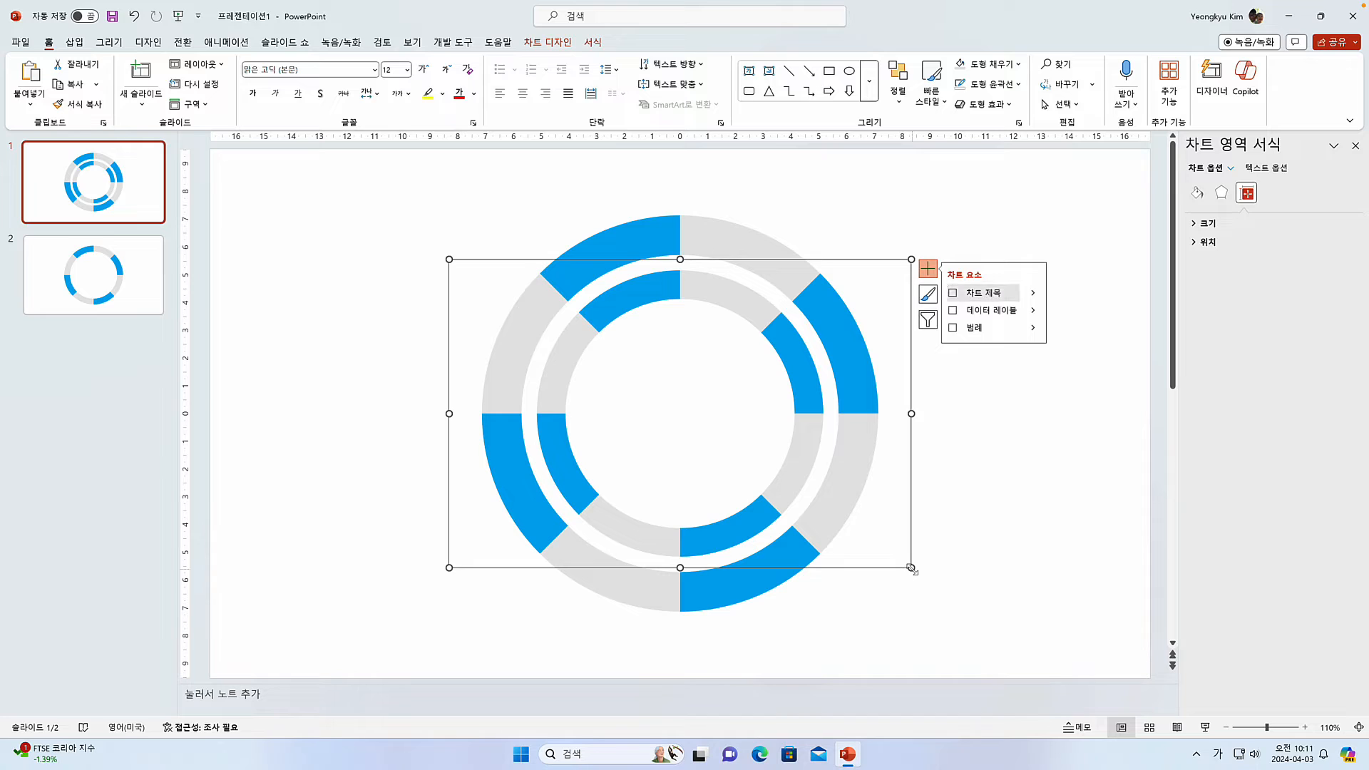
# Step: Enlarge the inner ring chart proportionally about its center to about 11 cm across, narrowing the gap to the outer ring
pyautogui.click(917, 573)
pyautogui.click(756, 493)
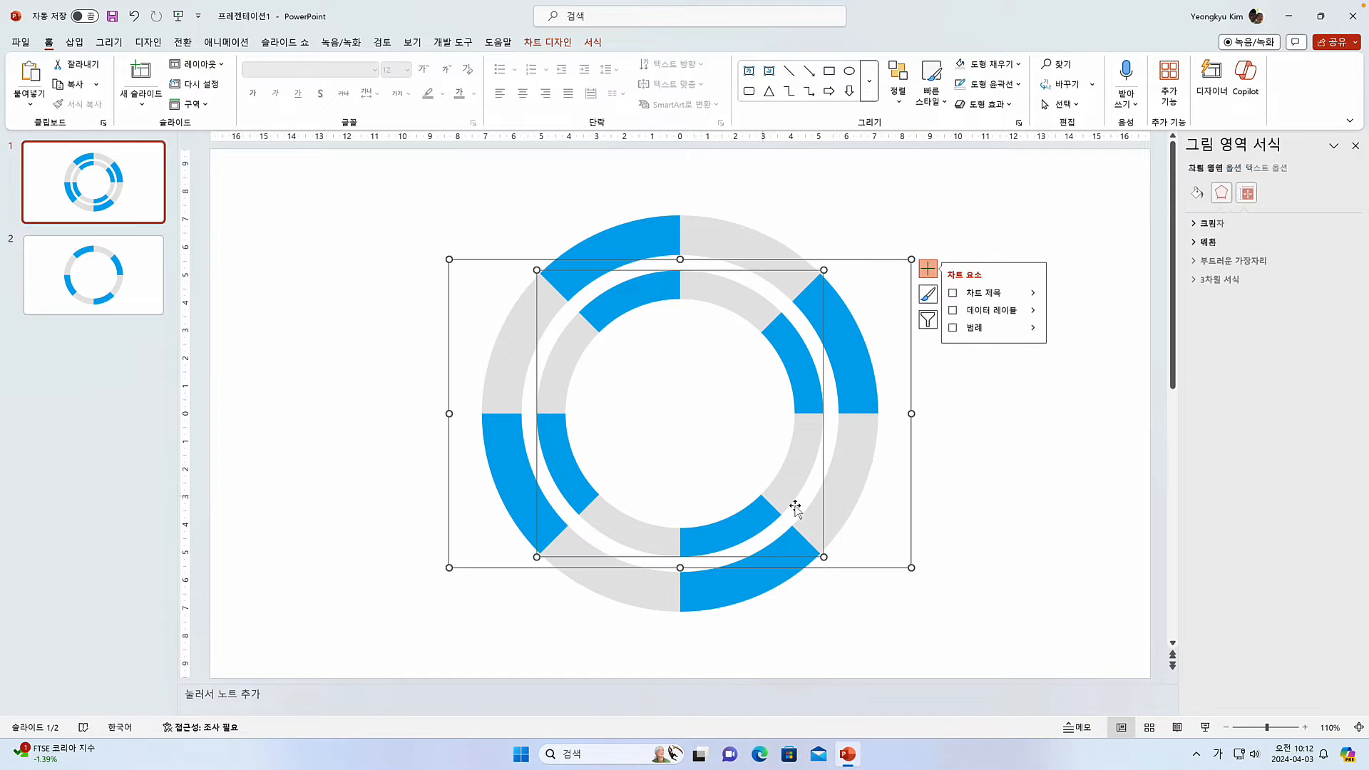
pyautogui.click(910, 567)
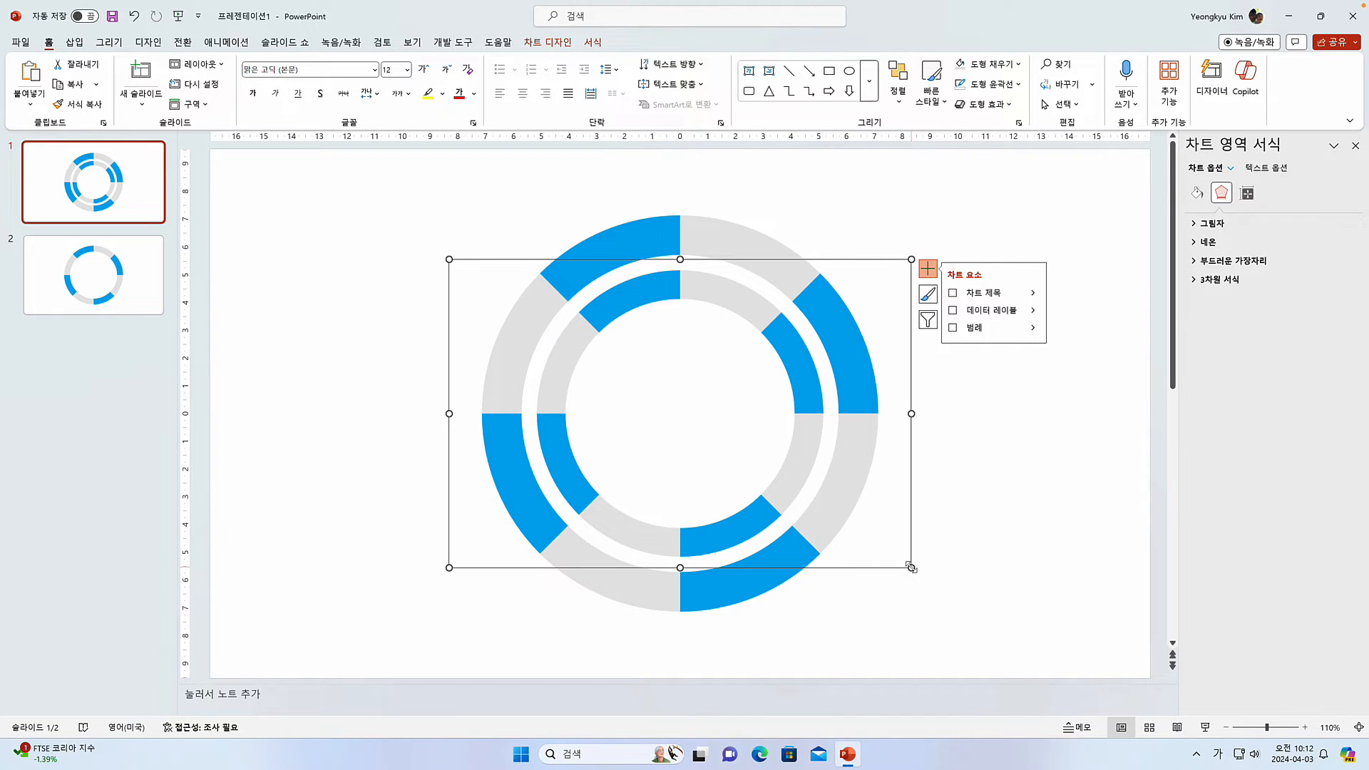
pyautogui.moveTo(912, 567); pyautogui.dragTo(925, 577)
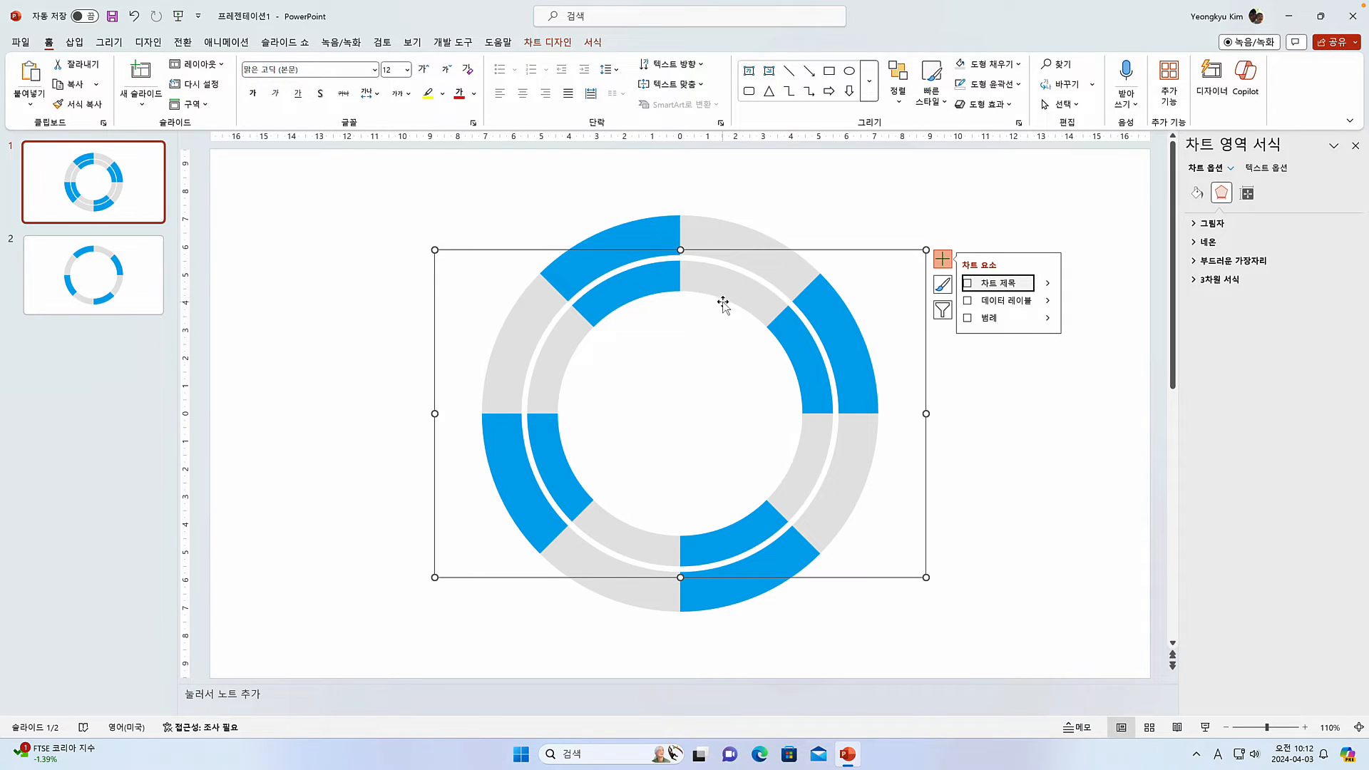
# Step: Set the doughnut hole size of the inner ring's data series to 90%
pyautogui.click(813, 447)
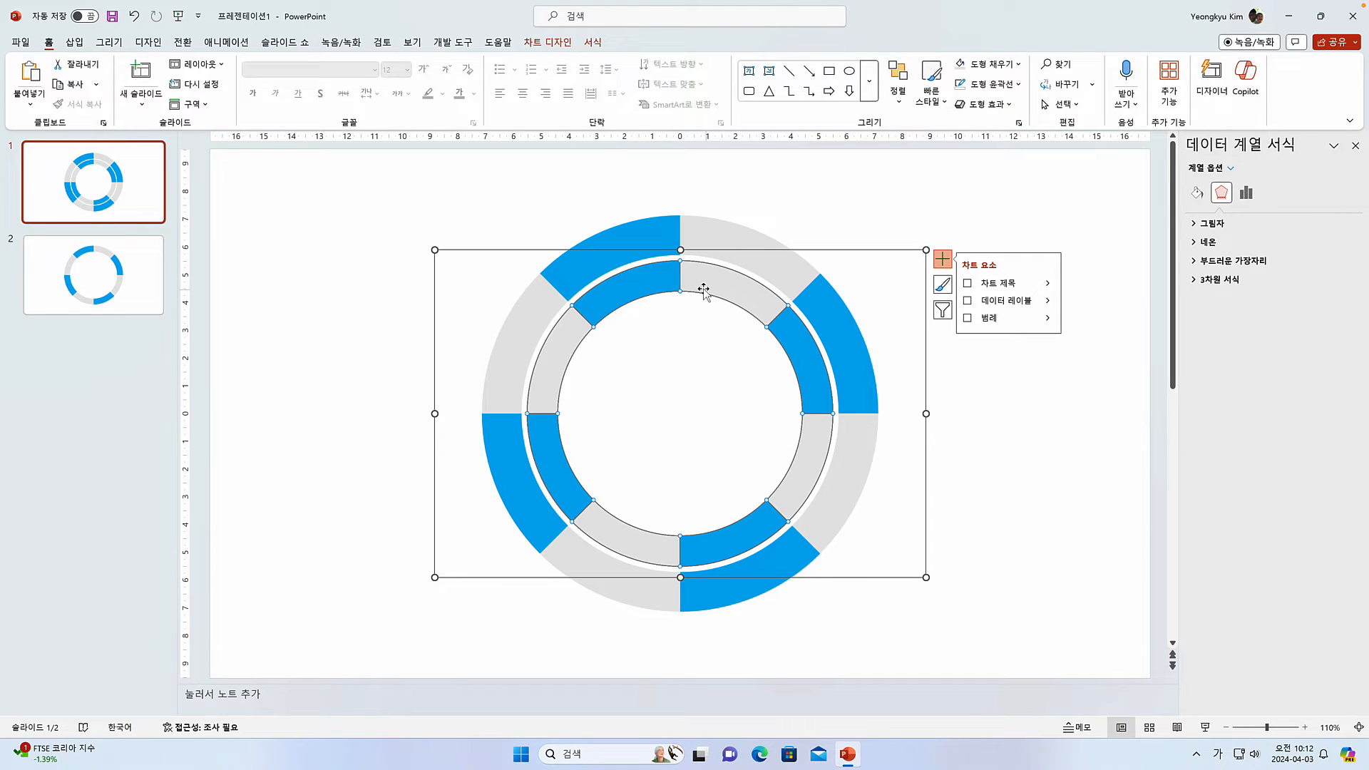
pyautogui.moveTo(619, 293)
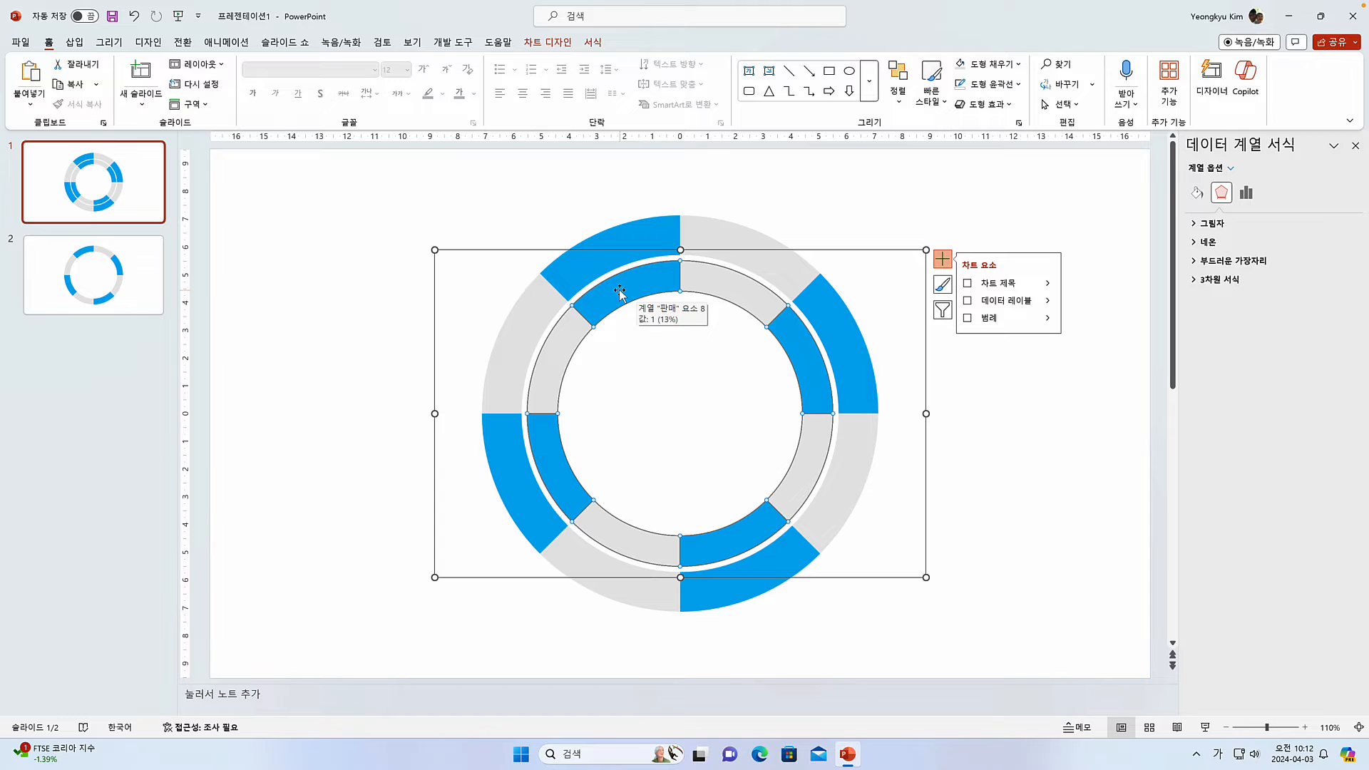
pyautogui.click(1247, 193)
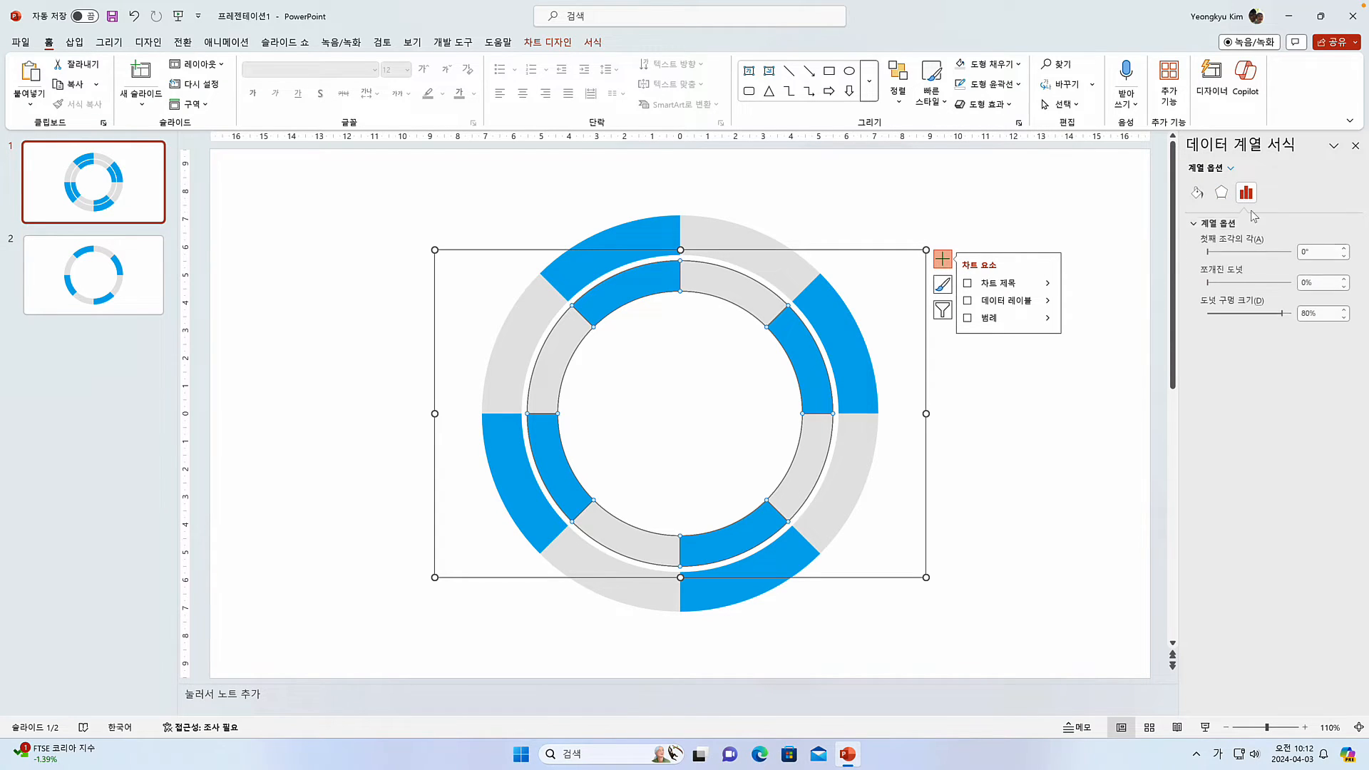
pyautogui.moveTo(1281, 313)
pyautogui.mouseDown()
pyautogui.moveTo(1305, 317)
pyautogui.moveTo(1293, 322)
pyautogui.mouseUp()
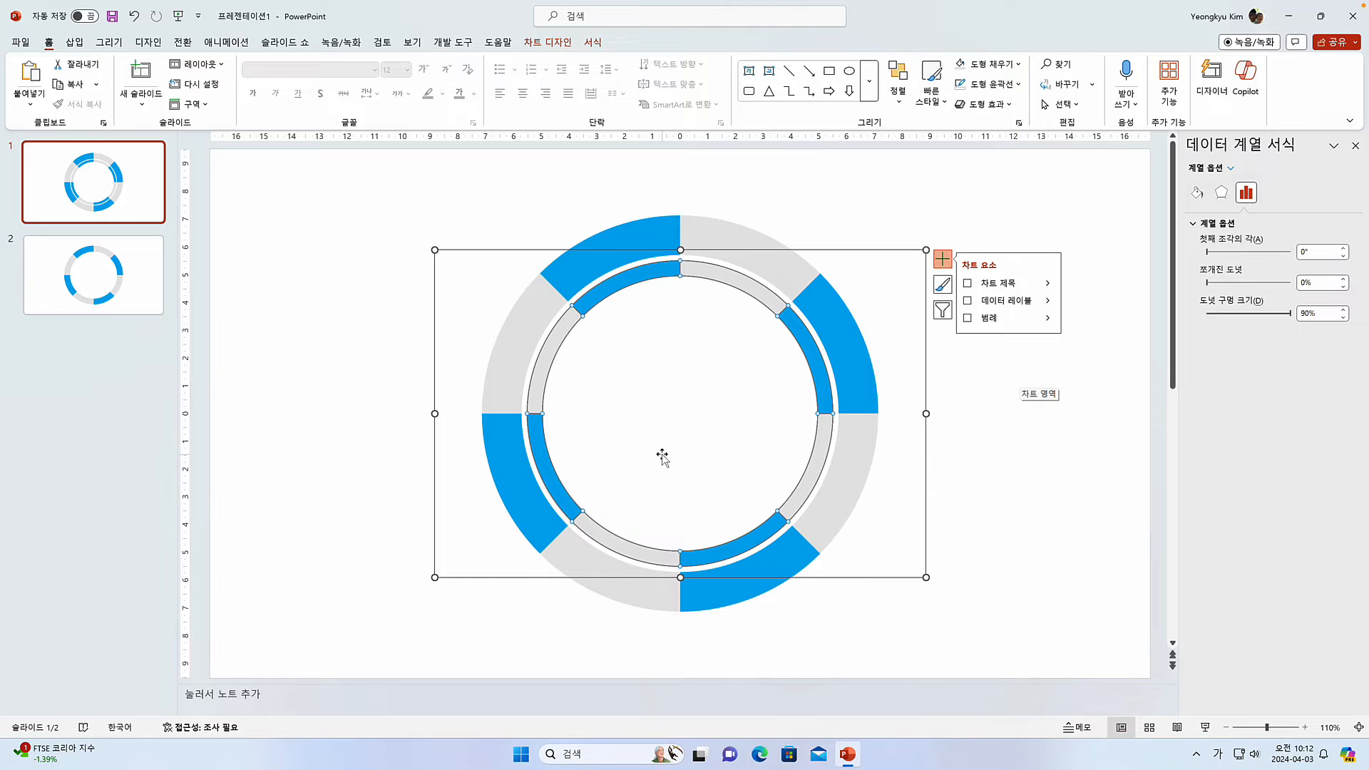
# Step: Paste a copy of the inner ring chart as an SVG picture on a new third slide and convert it to shapes
pyautogui.click(434, 249)
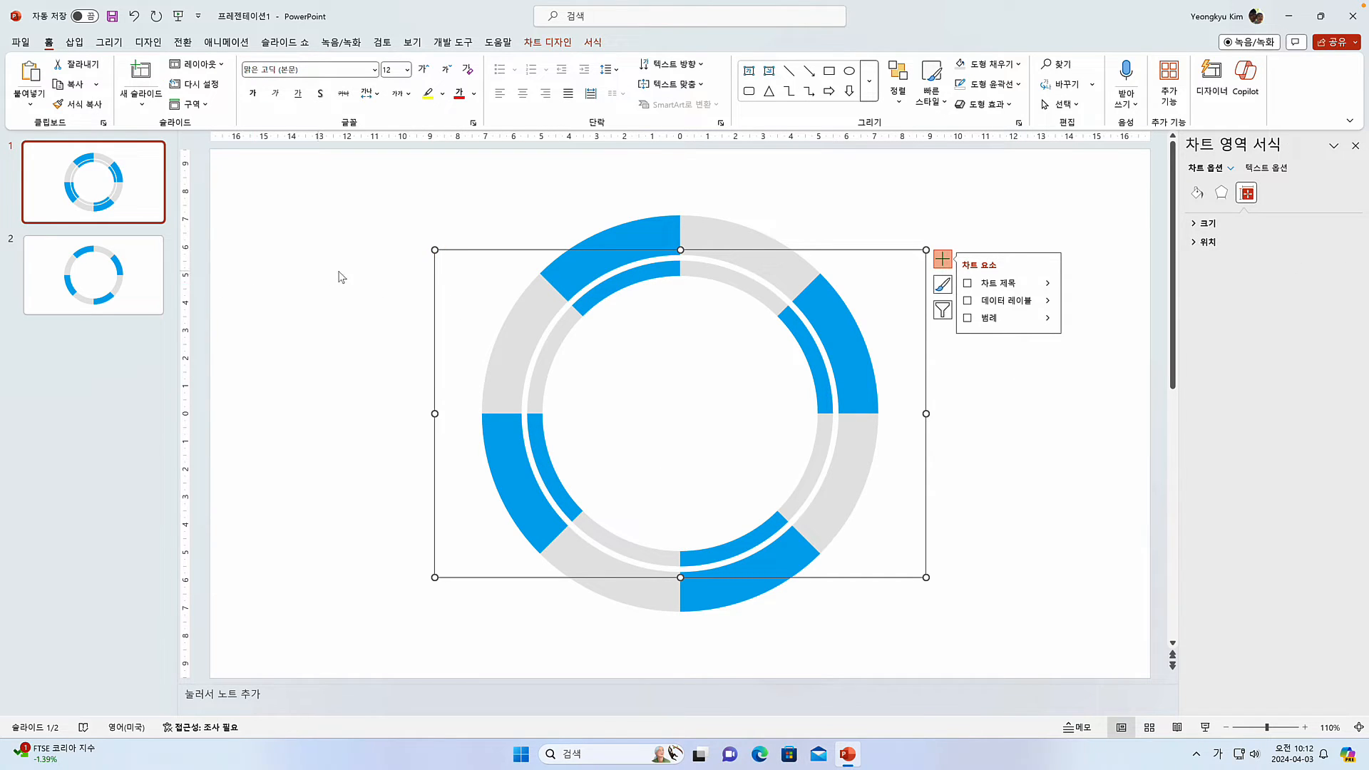
pyautogui.click(146, 296)
pyautogui.press('Return')
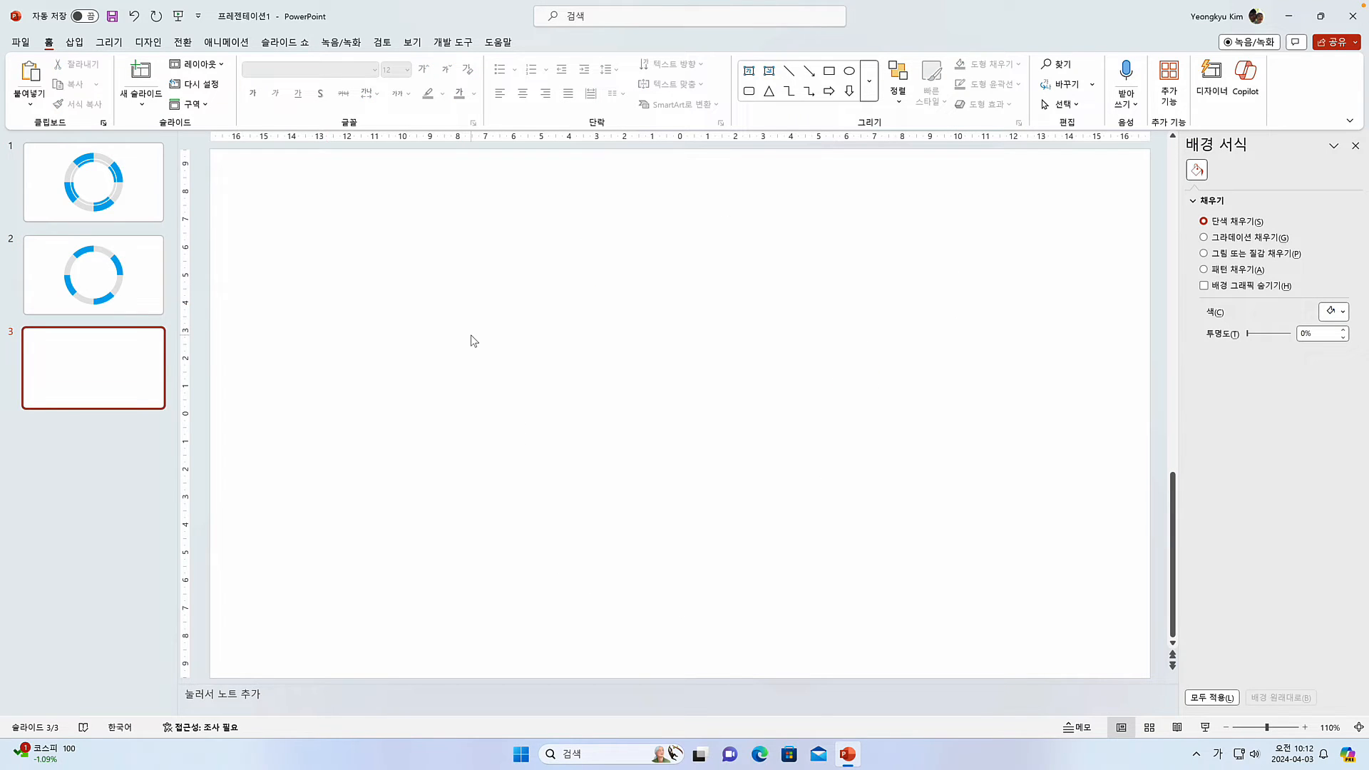
pyautogui.hotkey('ctrl', 'alt', 'v')
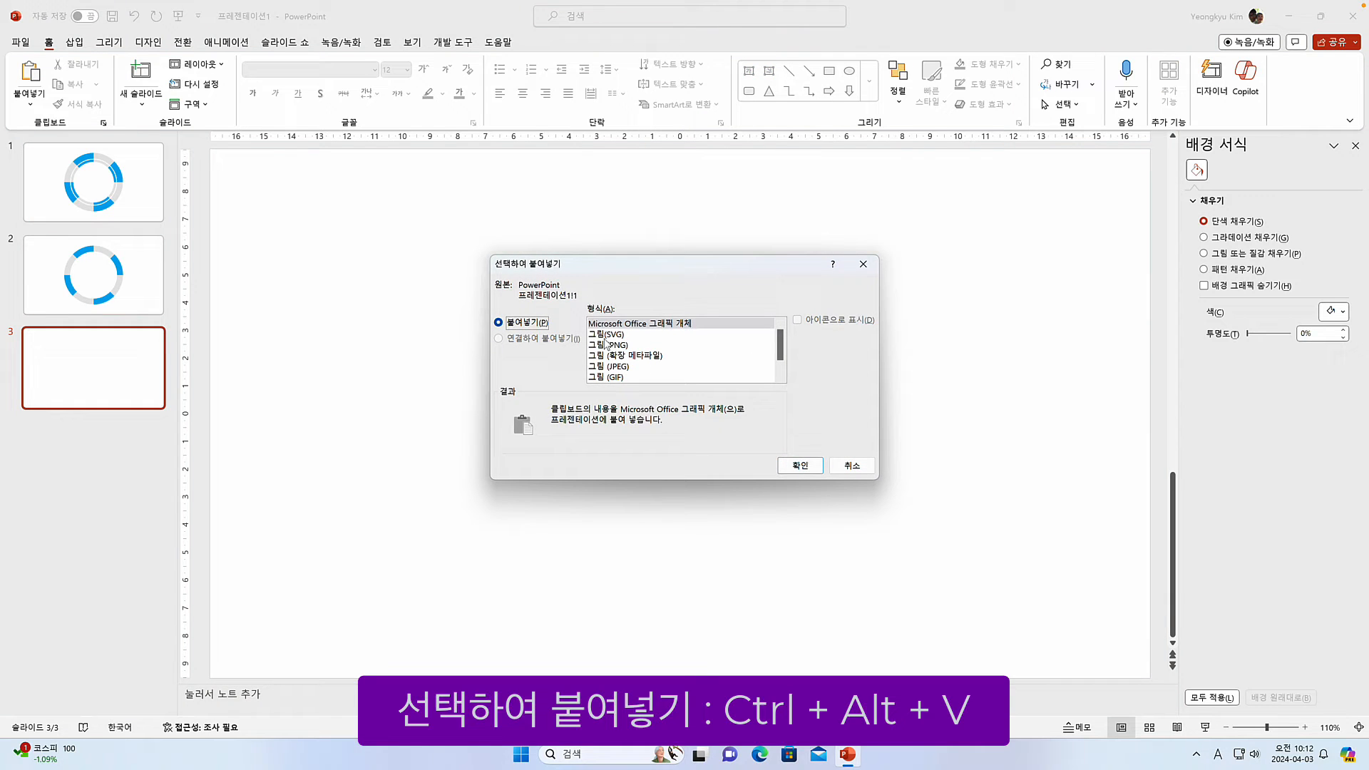
pyautogui.click(613, 335)
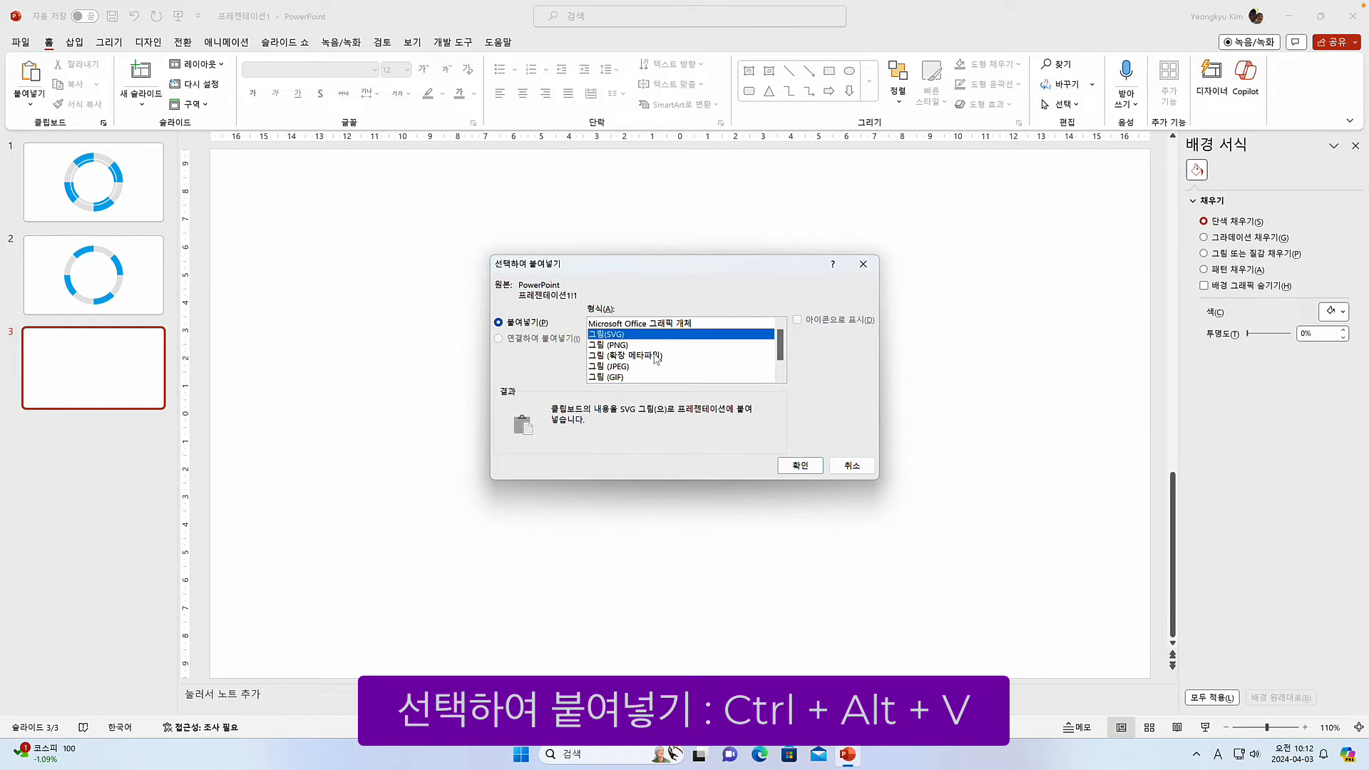
pyautogui.click(800, 466)
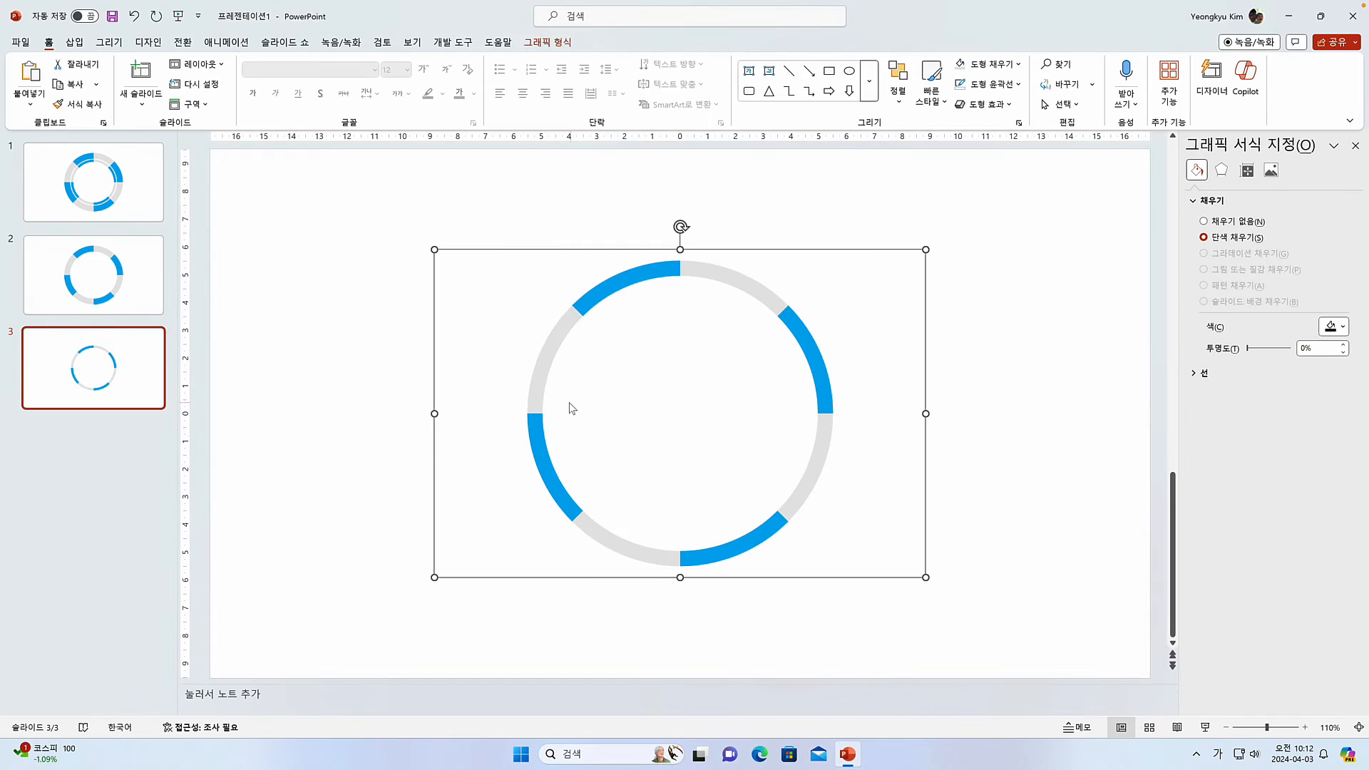
pyautogui.rightClick(640, 279)
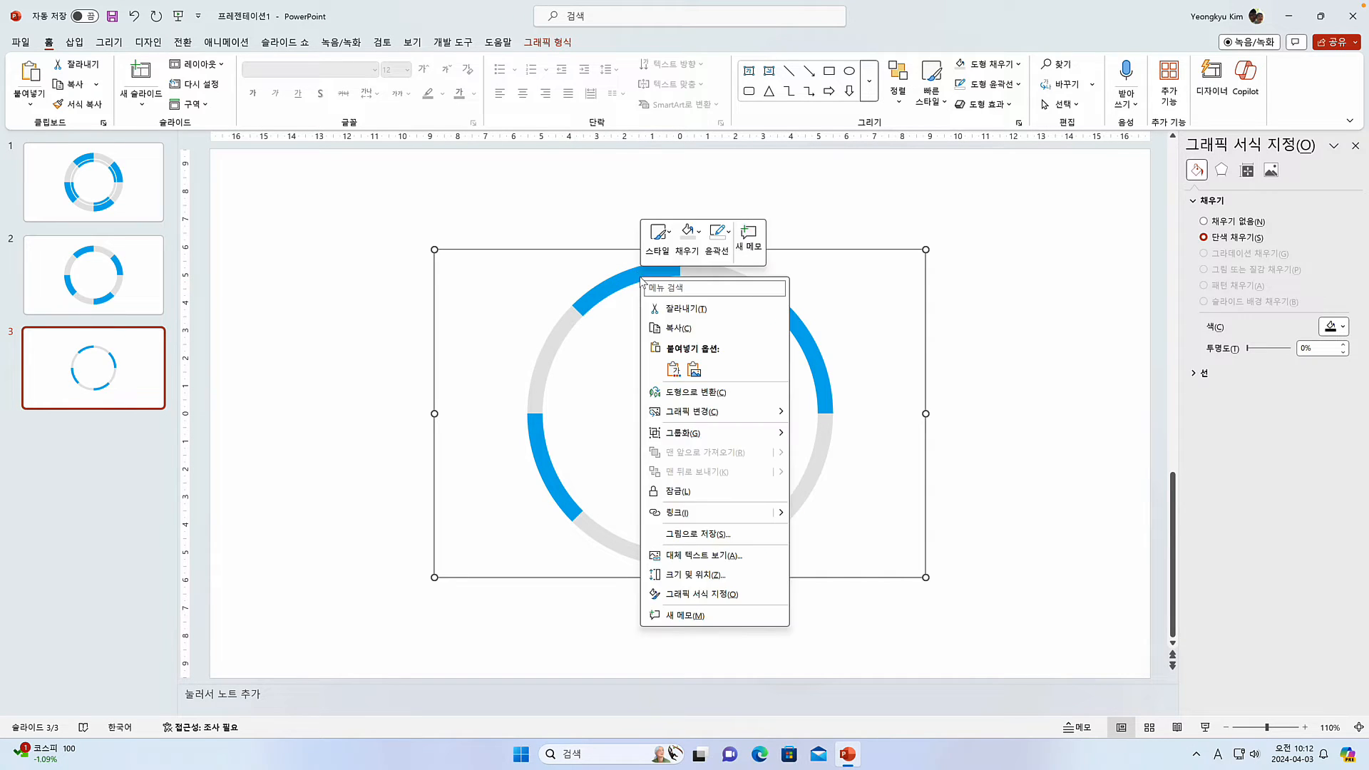
pyautogui.click(706, 392)
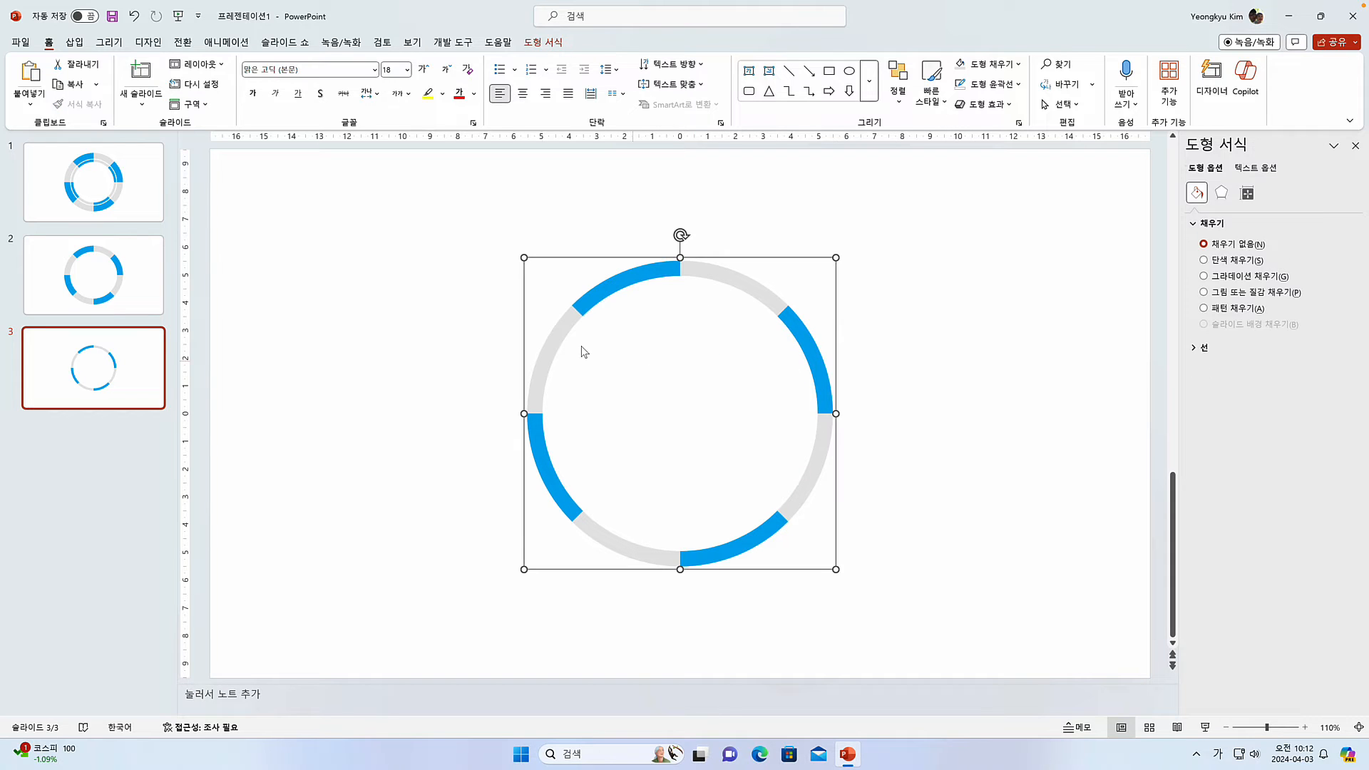
# Step: Copy the converted thin ring from the third slide into the outer ring on the second slide
pyautogui.click(559, 306)
pyautogui.click(589, 312)
pyautogui.click(145, 315)
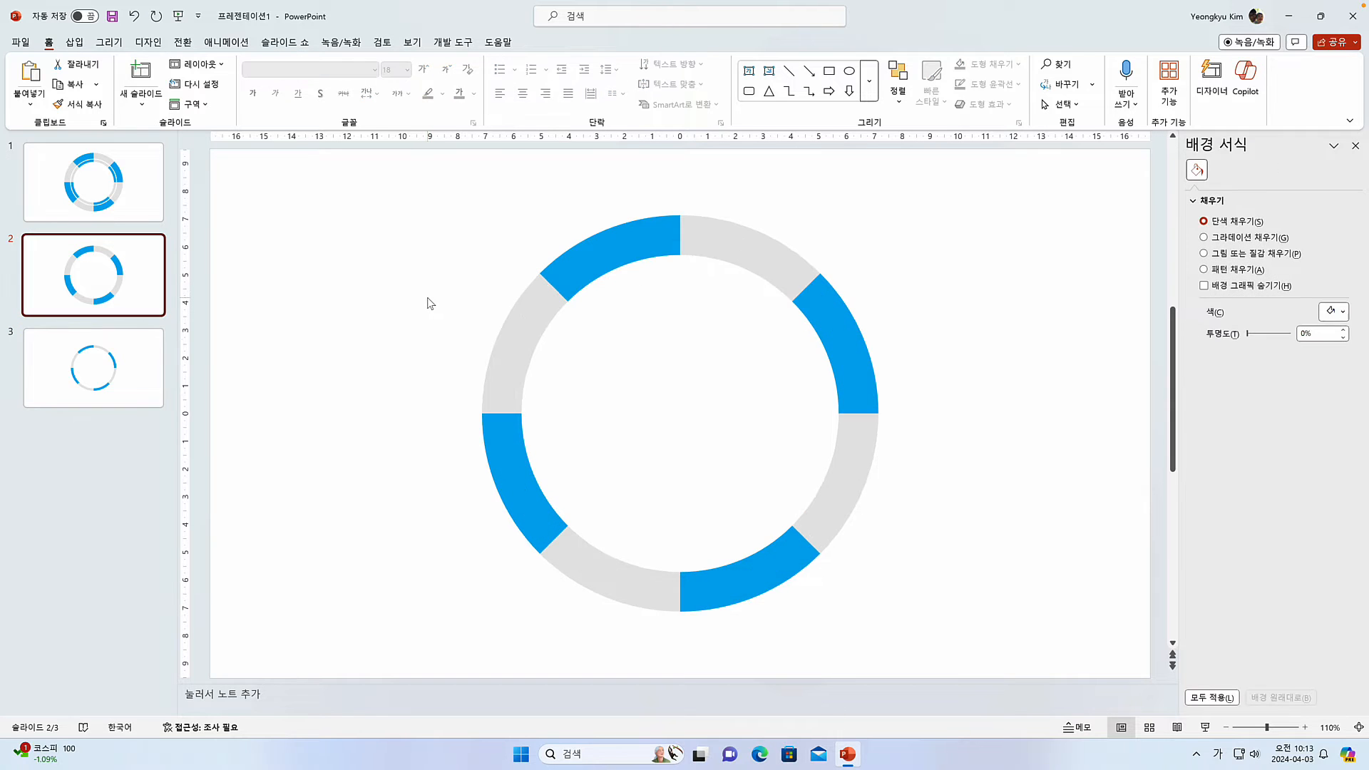
pyautogui.hotkey('ctrl', 'v')
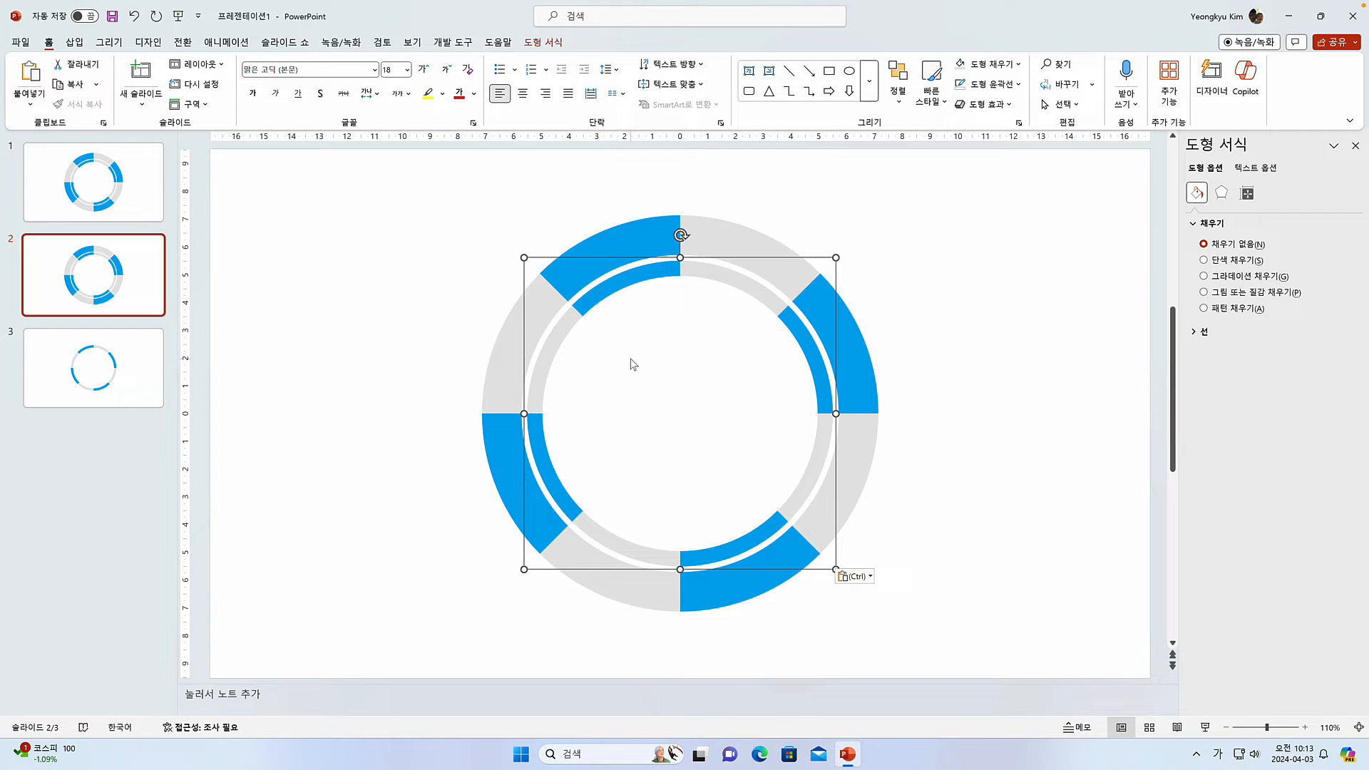
# Step: Fill the four light blue segments of the inner ring with the darker standard blue
pyautogui.click(610, 288)
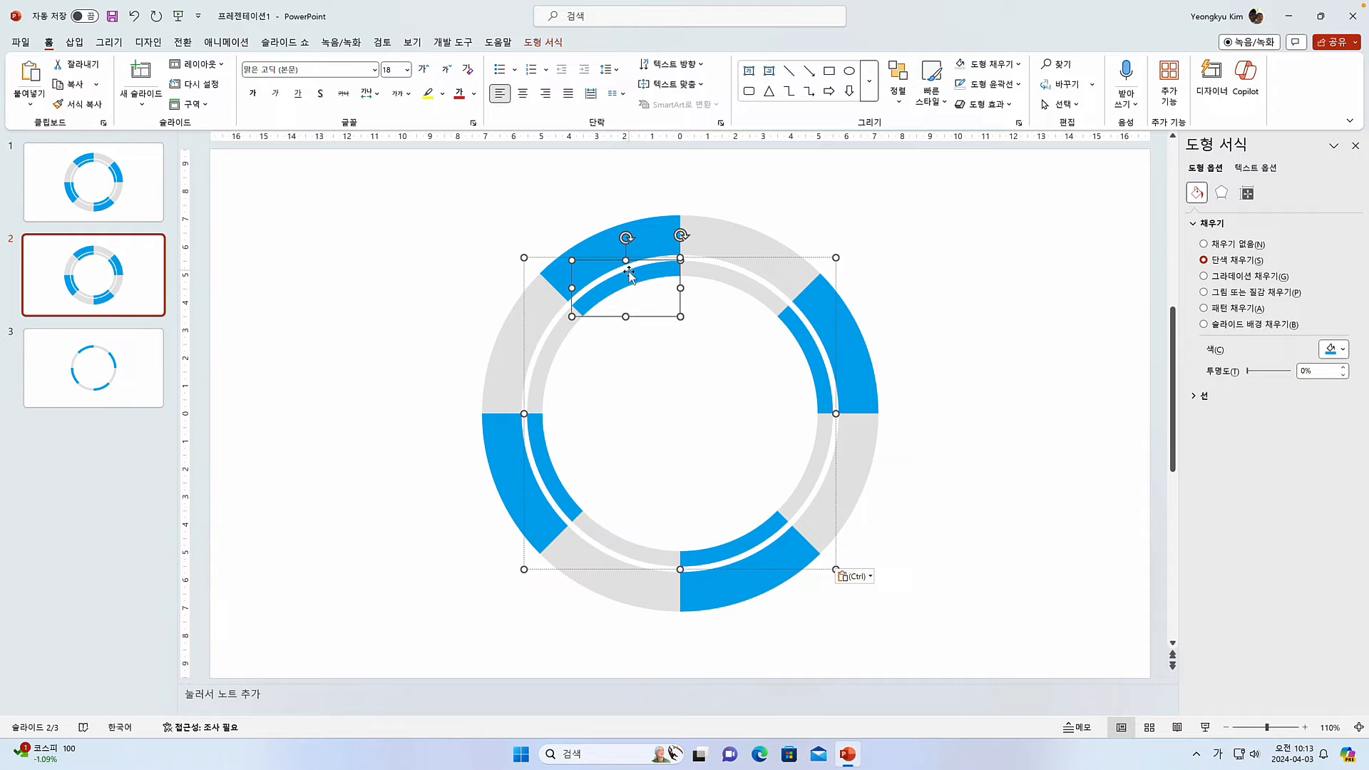
pyautogui.click(547, 41)
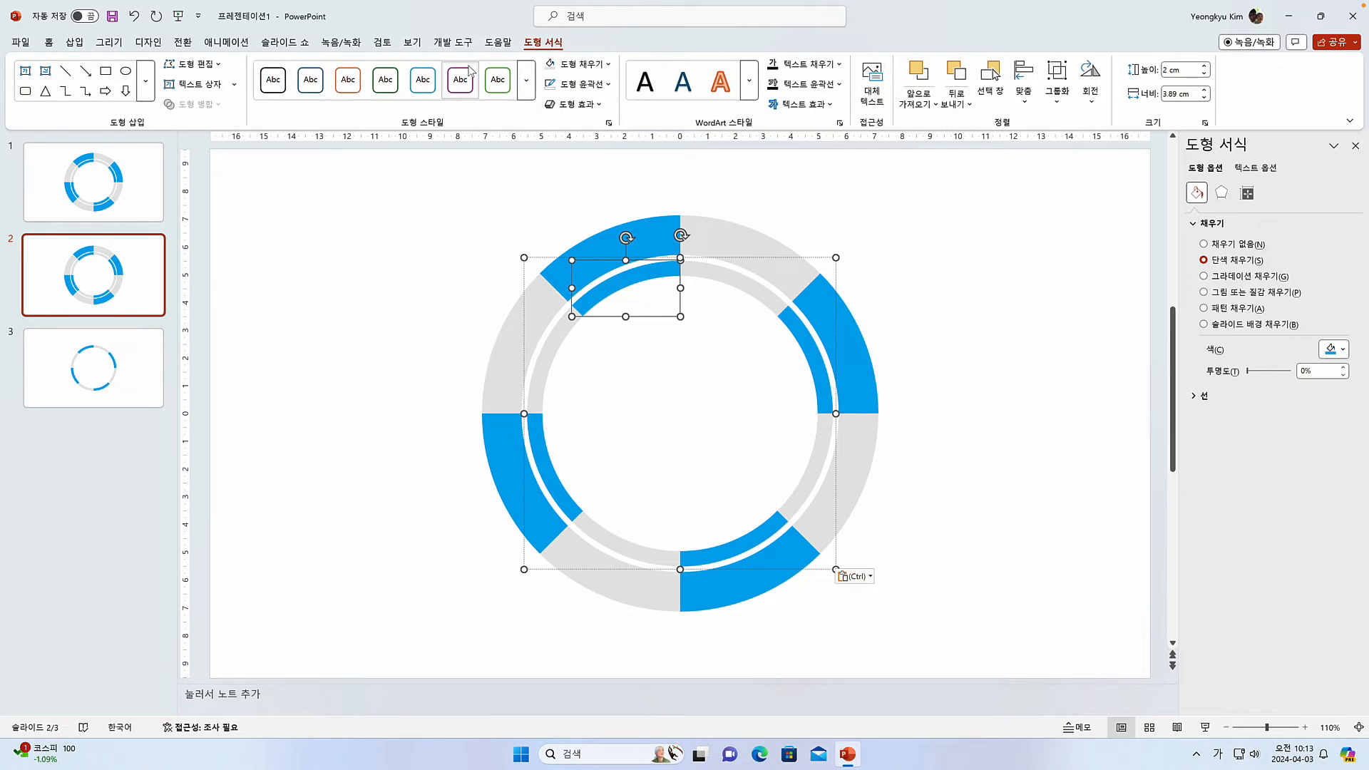
pyautogui.click(611, 69)
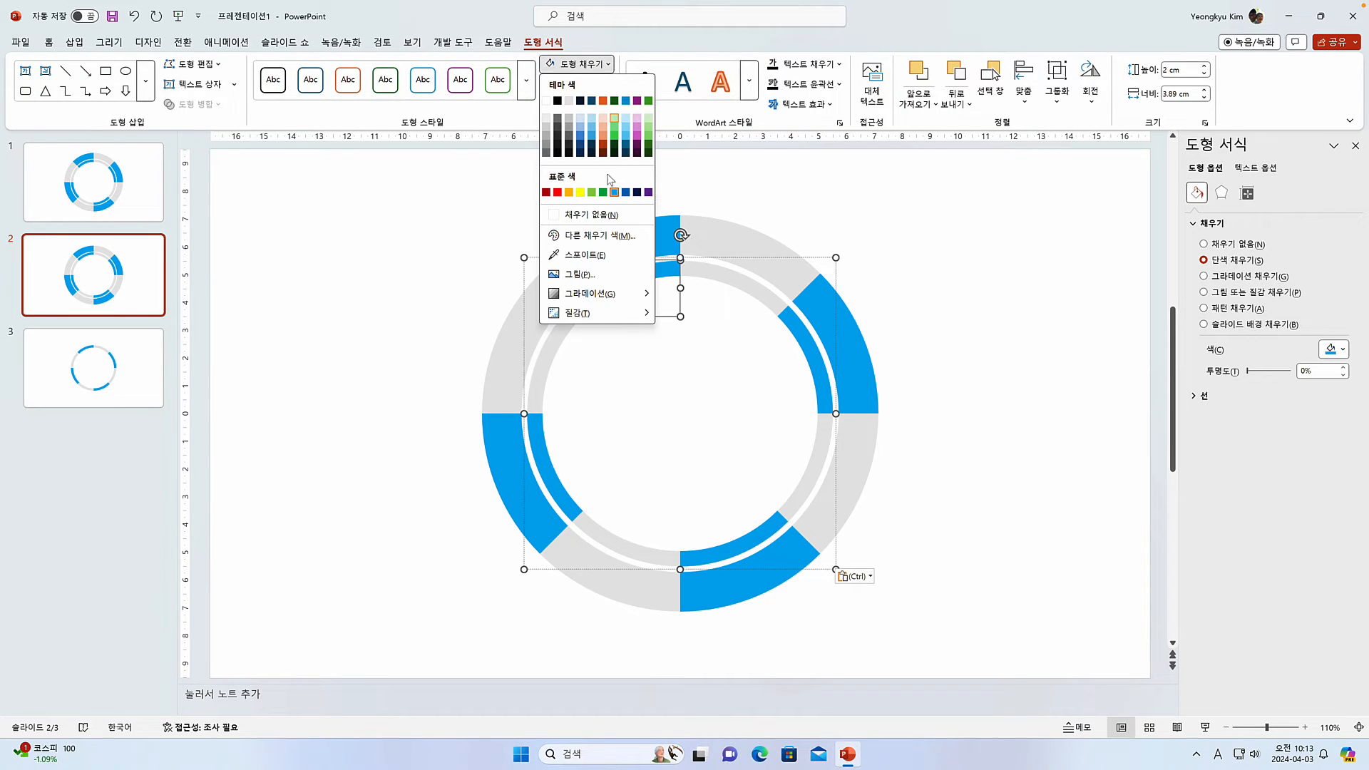
pyautogui.click(627, 194)
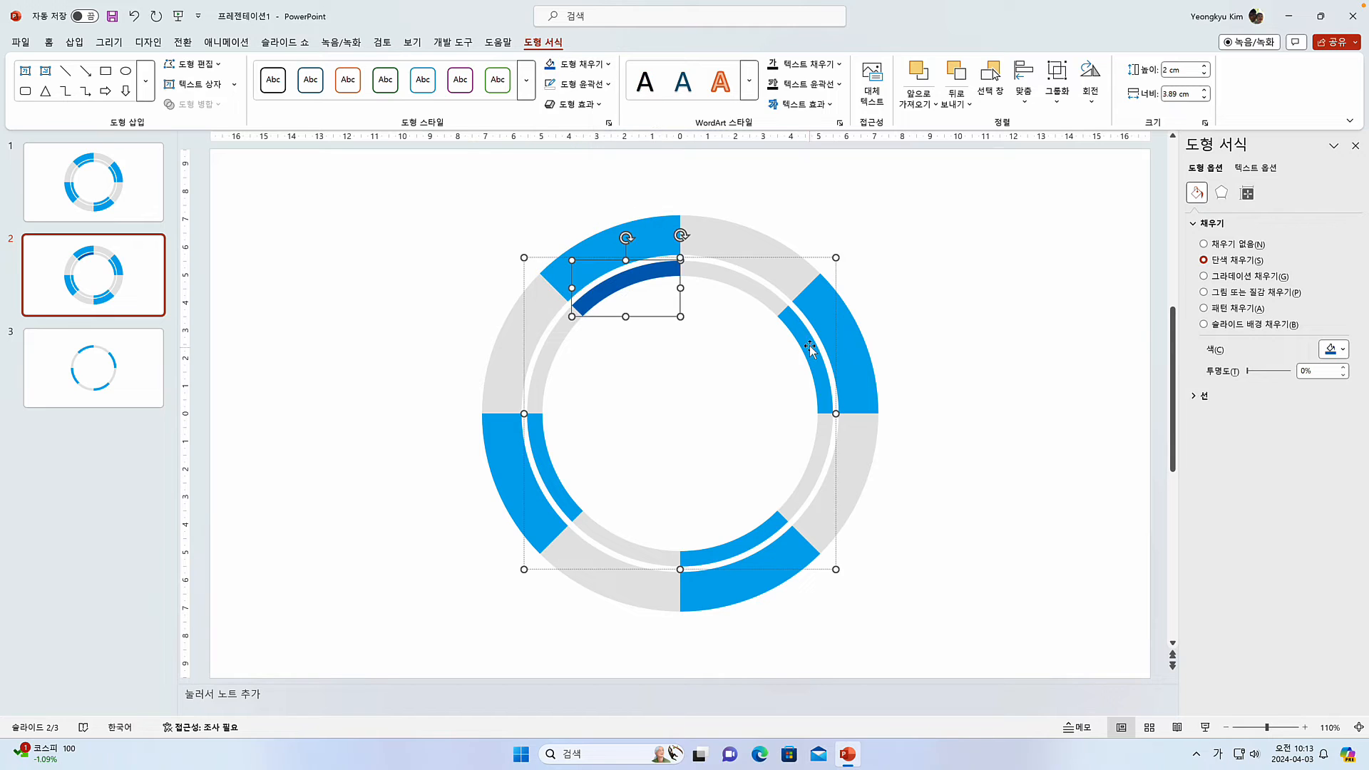
pyautogui.click(812, 353)
pyautogui.click(550, 65)
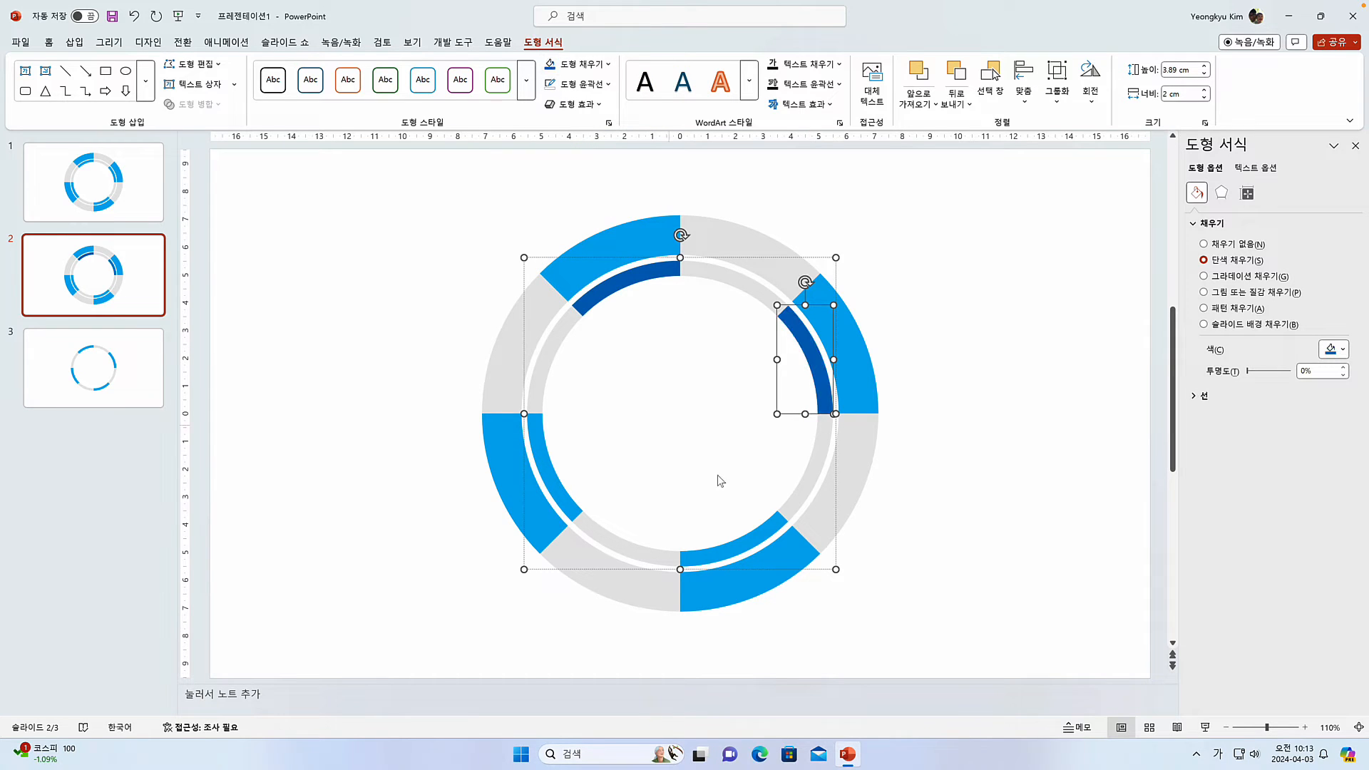
pyautogui.click(754, 547)
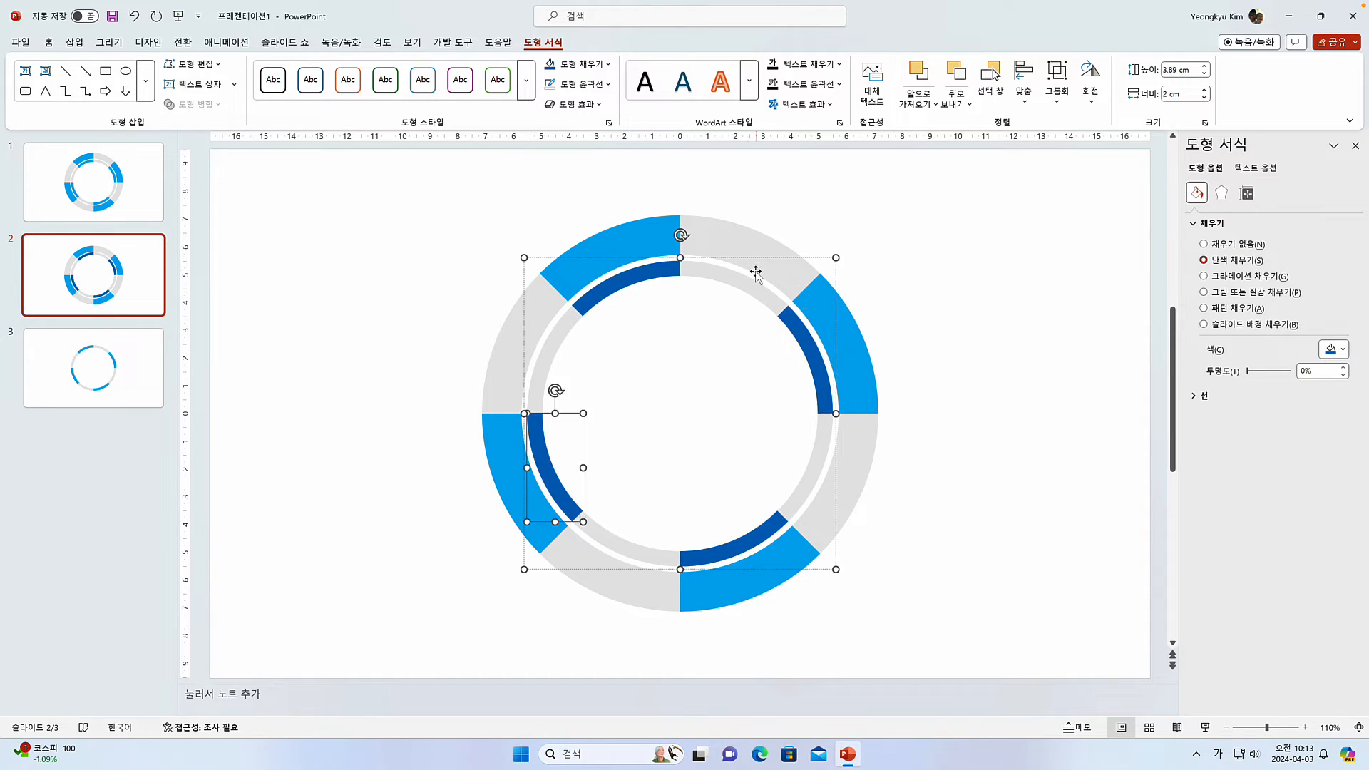
# Step: Fill the four light gray segments of the inner ring with a darker gray
pyautogui.click(736, 277)
pyautogui.click(609, 65)
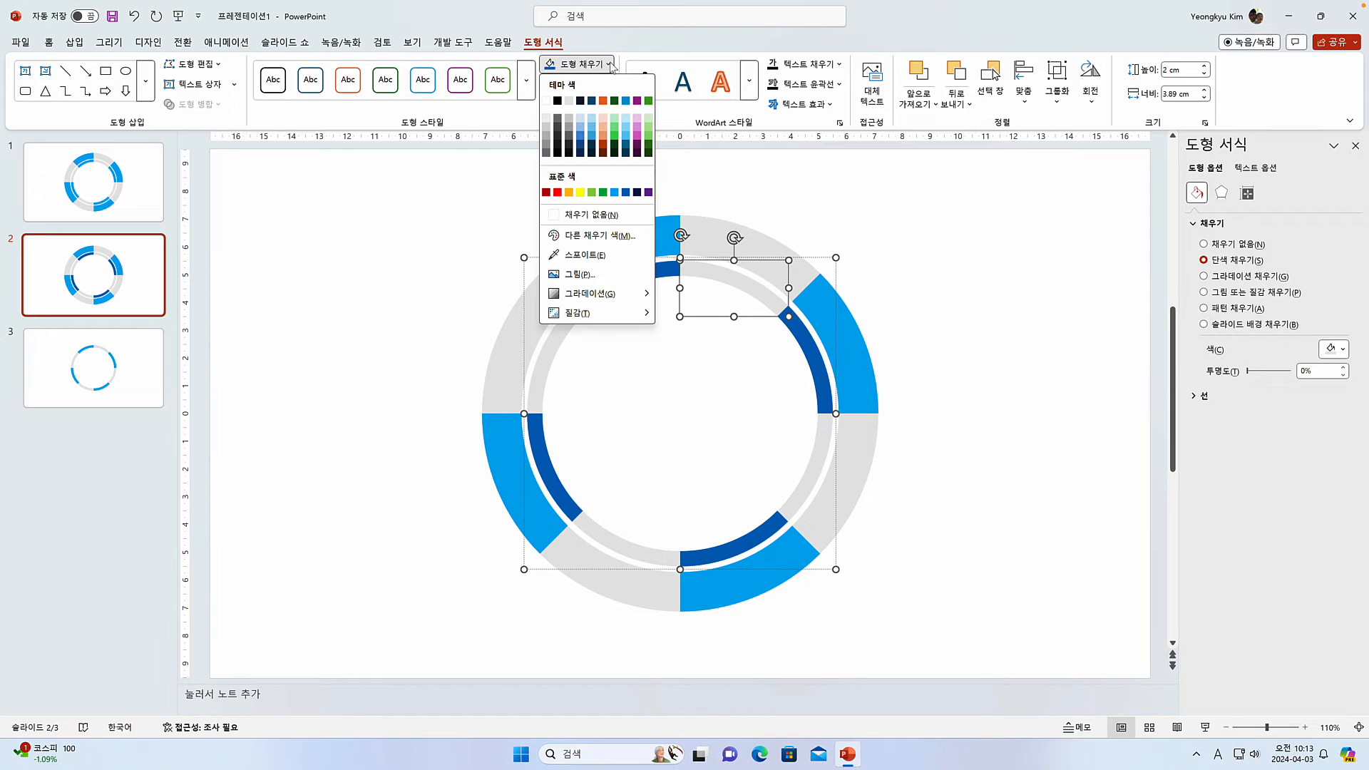
pyautogui.click(548, 129)
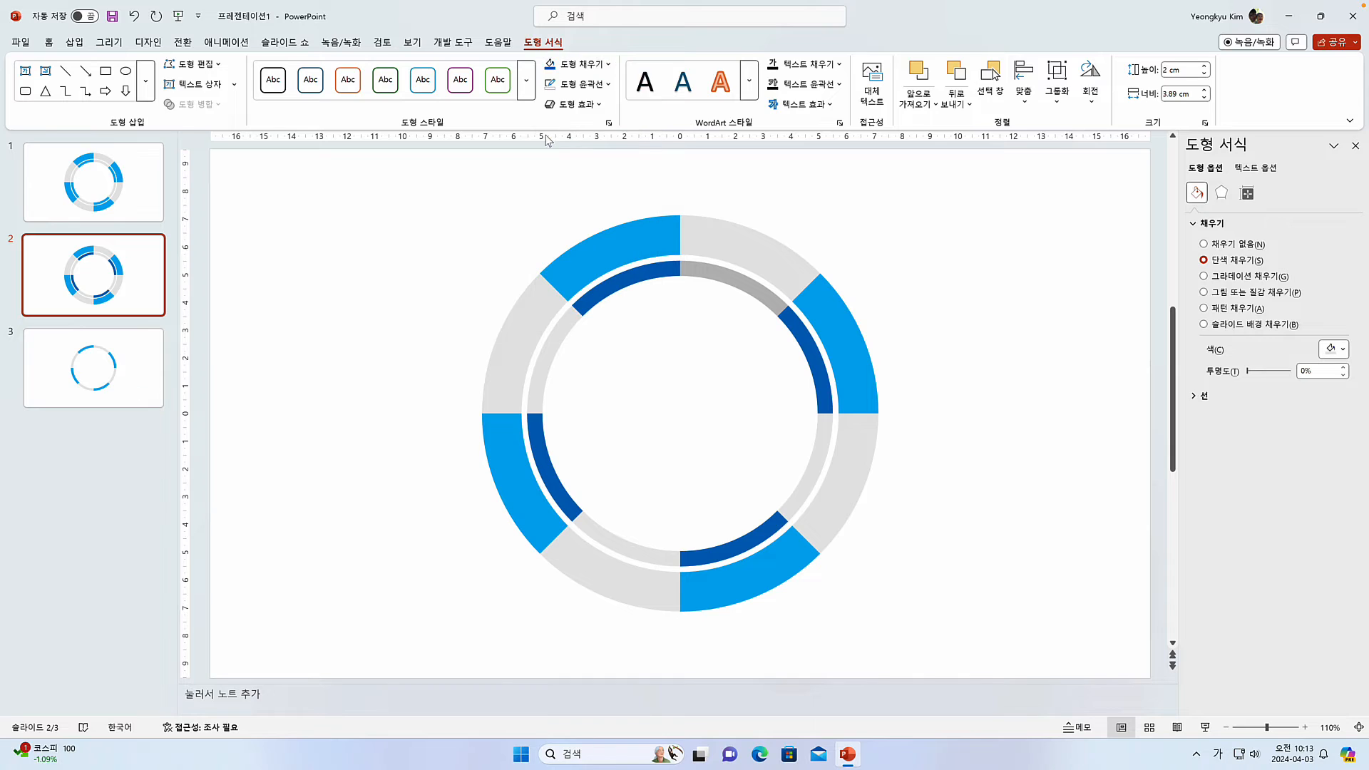
pyautogui.click(902, 341)
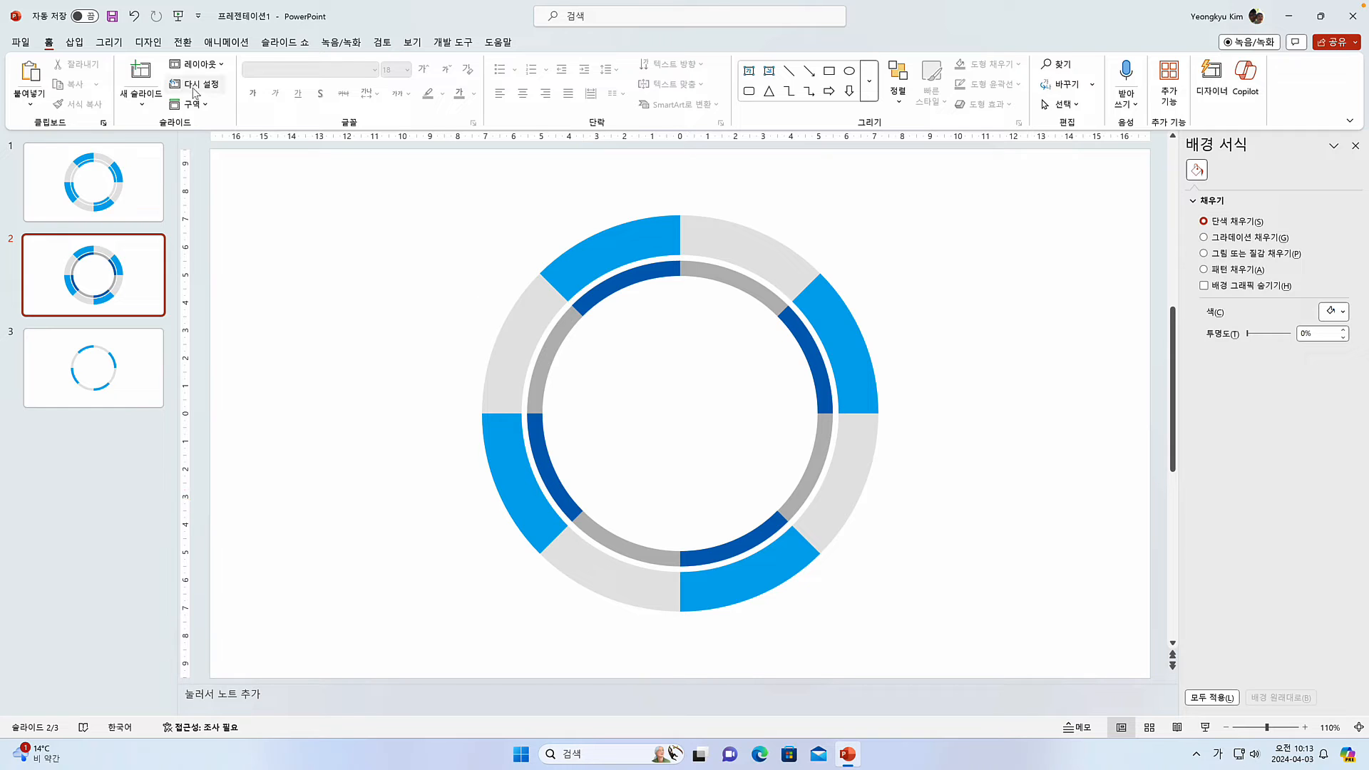
# Step: Draw a straight horizontal line about 9.3 cm long through the center of the inner ring
pyautogui.click(74, 42)
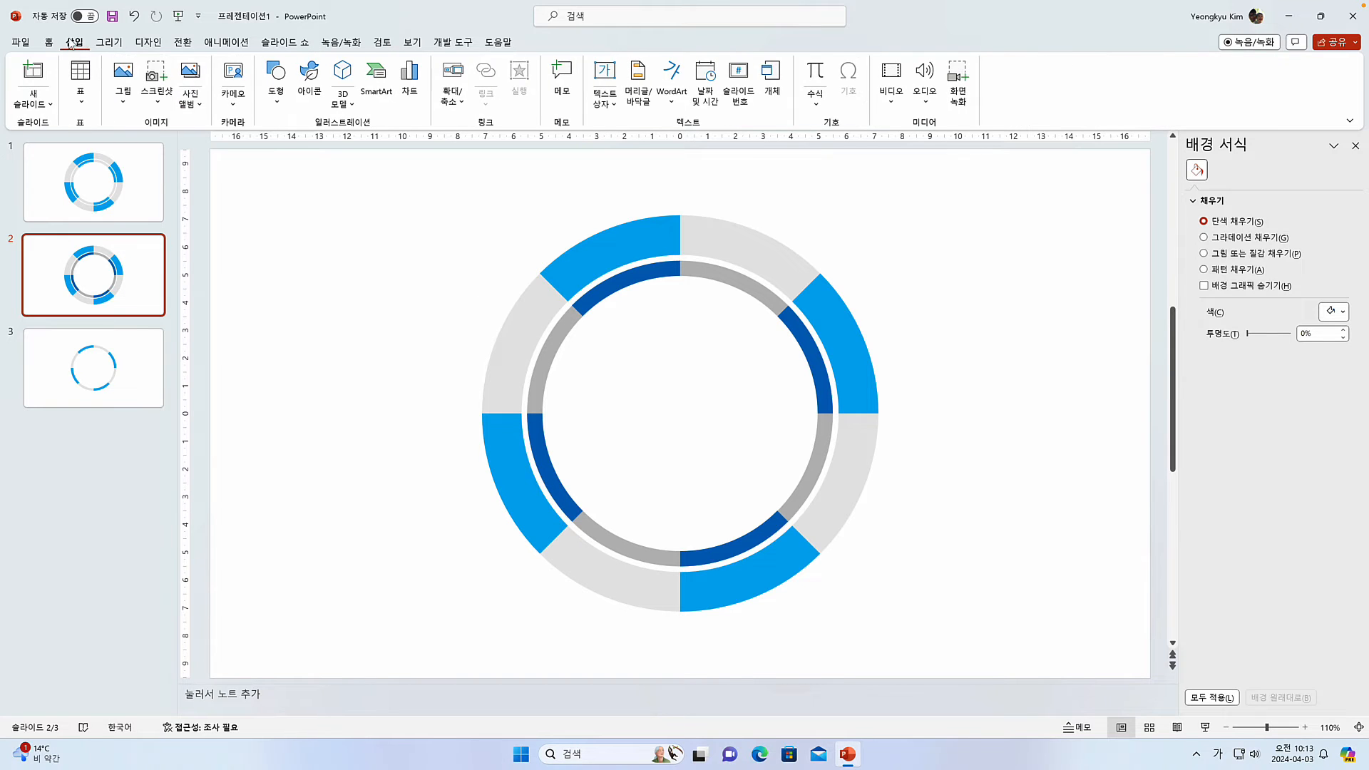
pyautogui.click(276, 84)
pyautogui.click(269, 195)
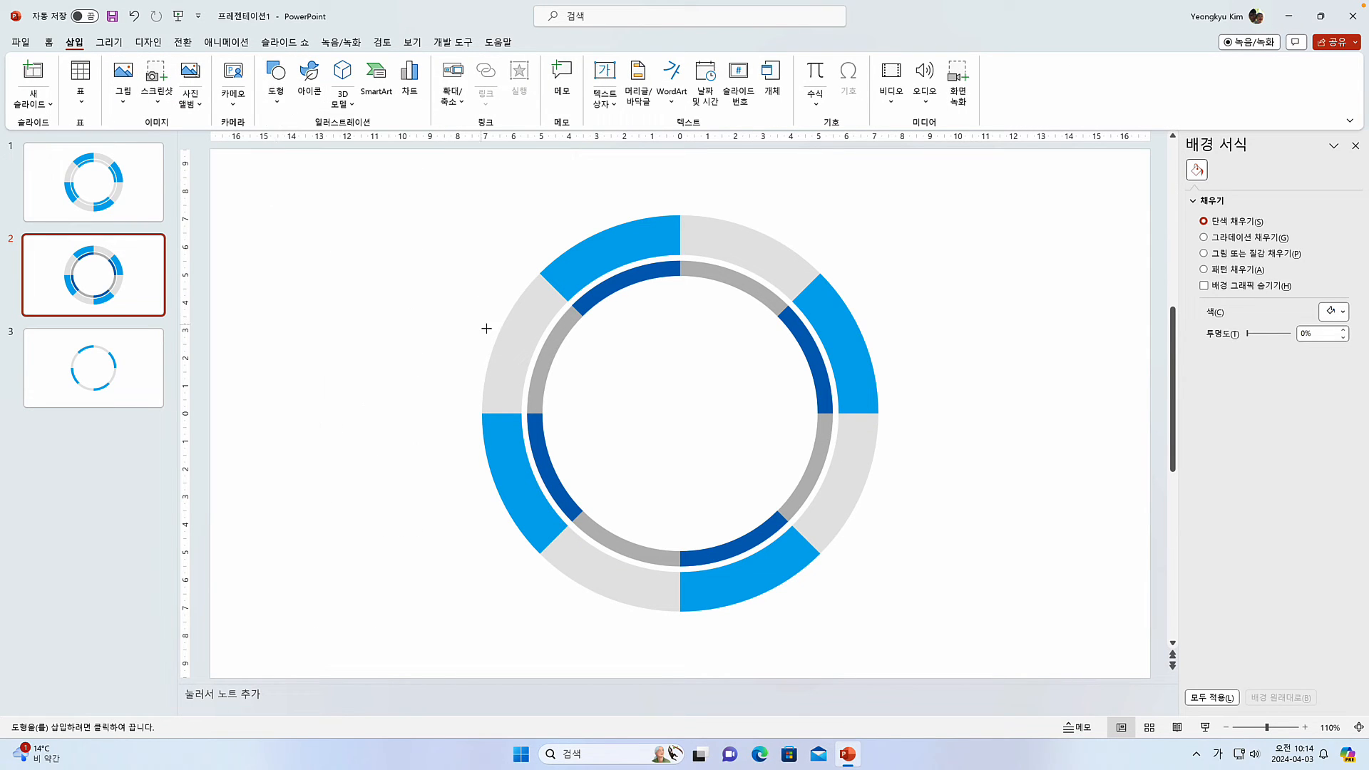
pyautogui.moveTo(551, 414); pyautogui.dragTo(685, 413)
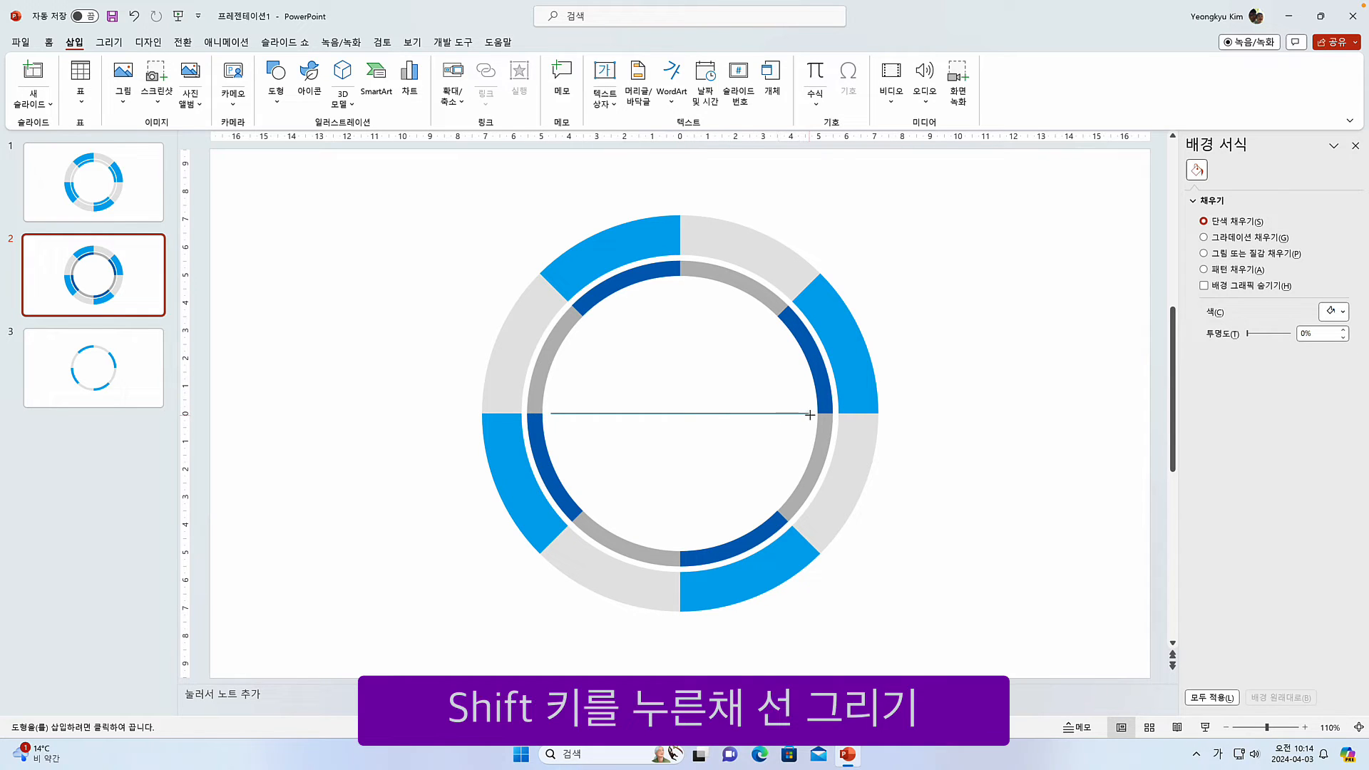
pyautogui.moveTo(810, 414); pyautogui.dragTo(809, 414)
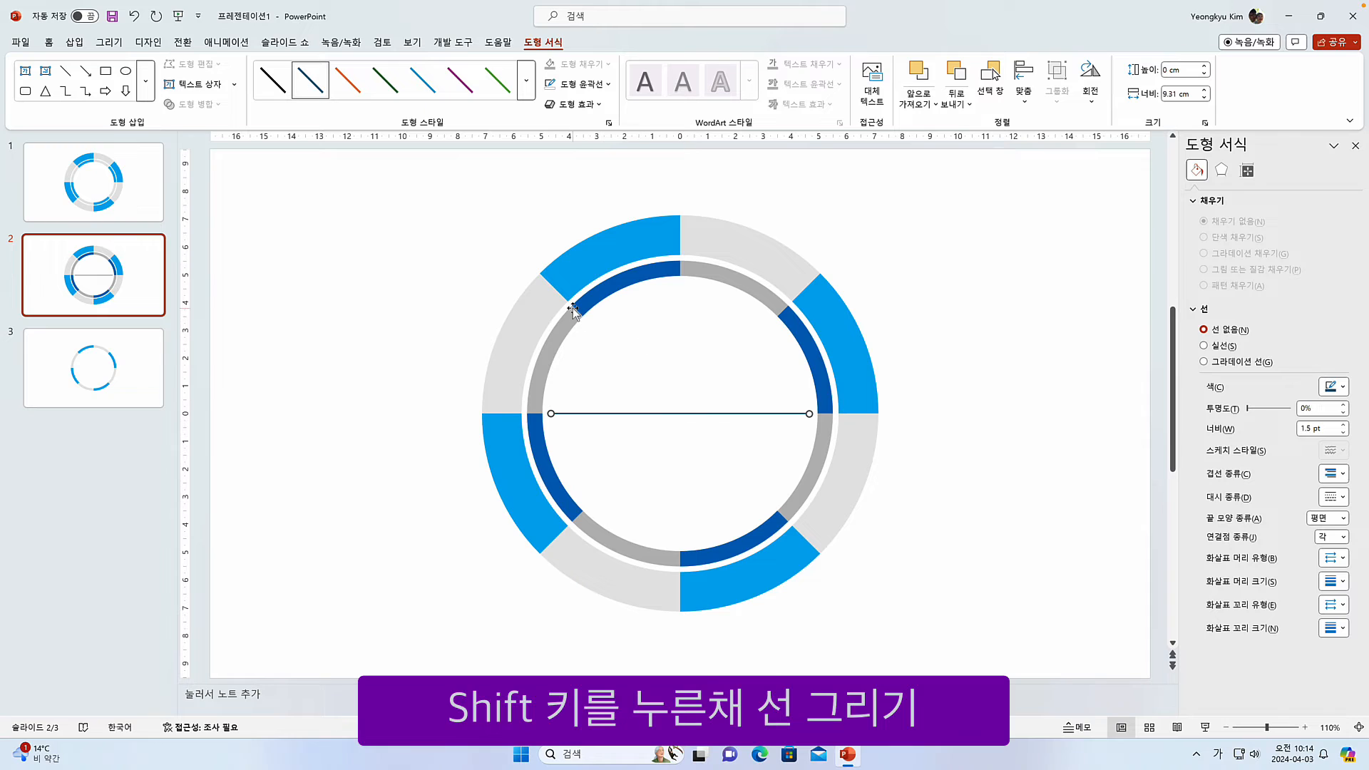
# Step: Give the horizontal line a light gray outline with a weight of 0.75 pt
pyautogui.click(609, 84)
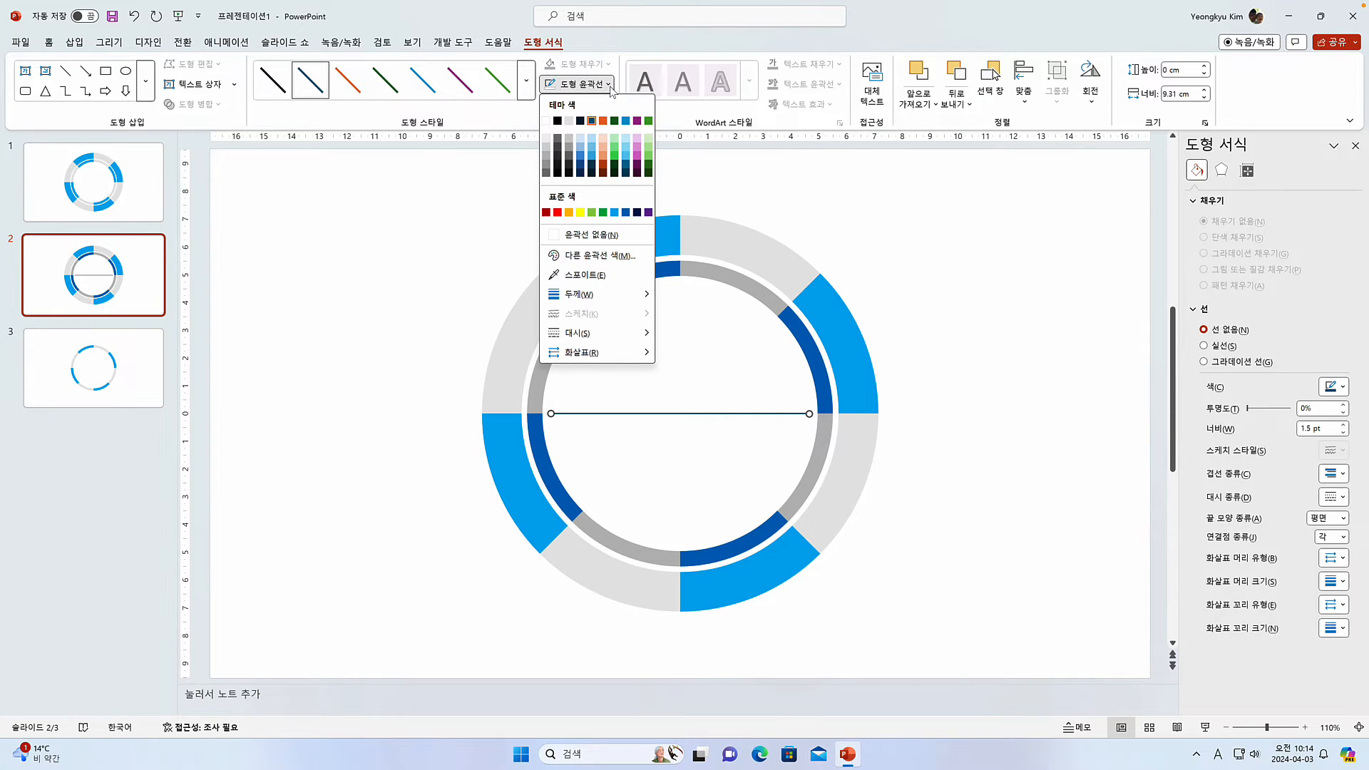
pyautogui.click(547, 148)
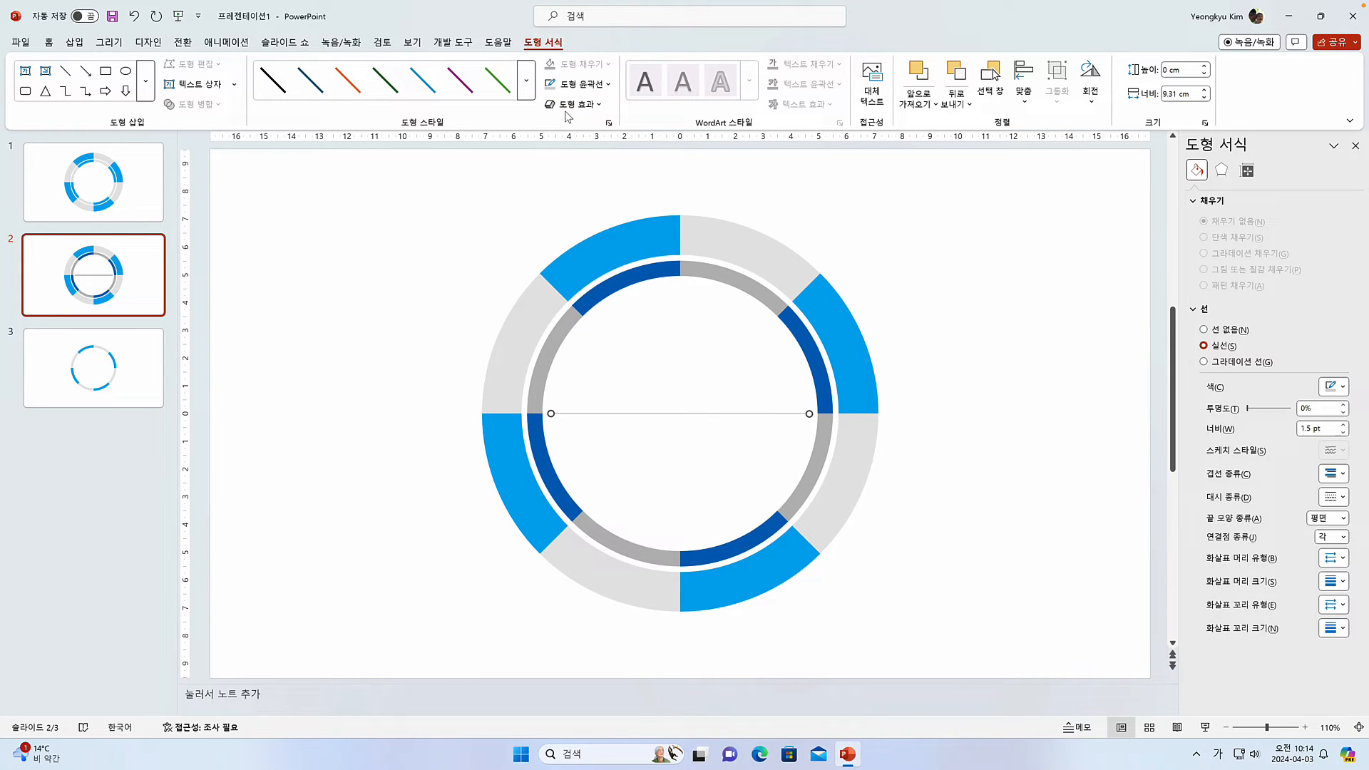
pyautogui.click(610, 85)
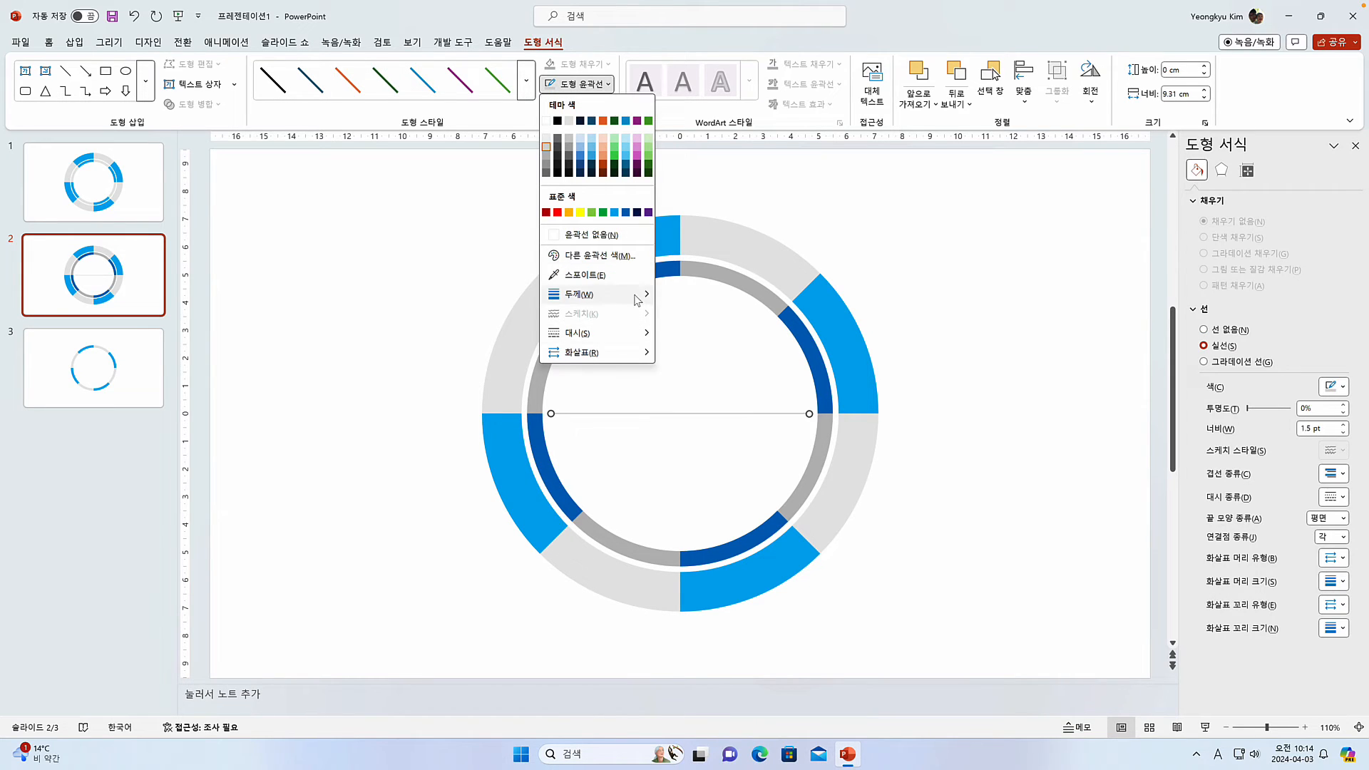
pyautogui.moveTo(637, 294)
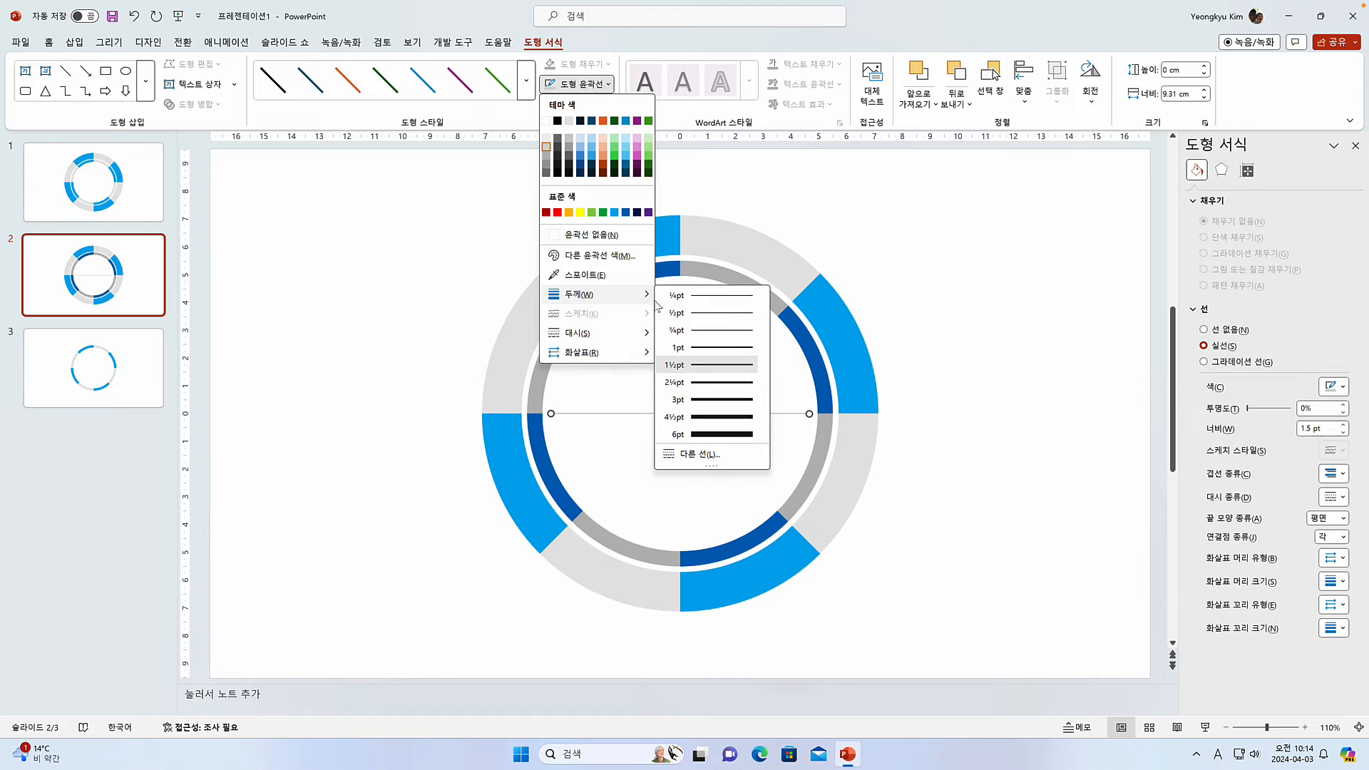
pyautogui.click(711, 332)
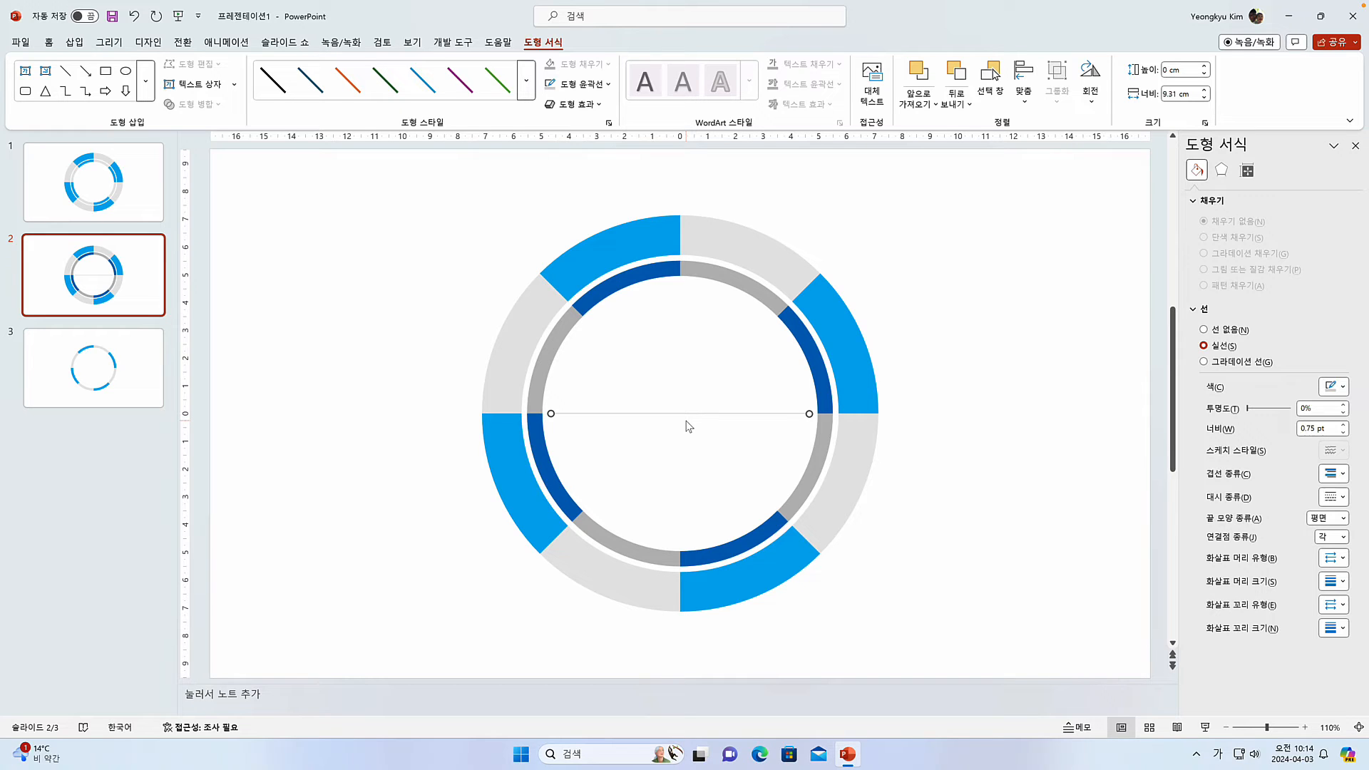
# Step: Duplicate the horizontal line and rotate the copy 90° to the left to make a vertical line
pyautogui.hotkey('ctrl', 'd')
pyautogui.click(1091, 107)
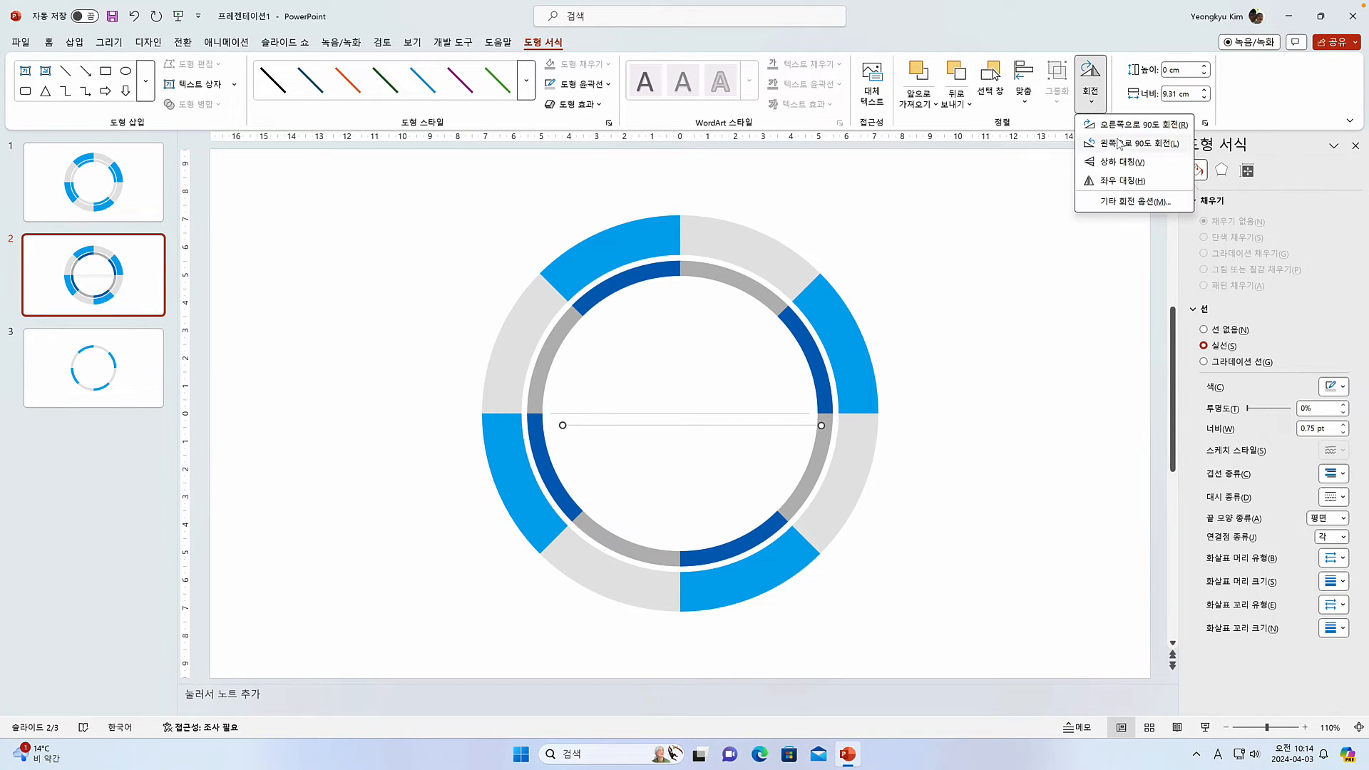
pyautogui.click(1119, 143)
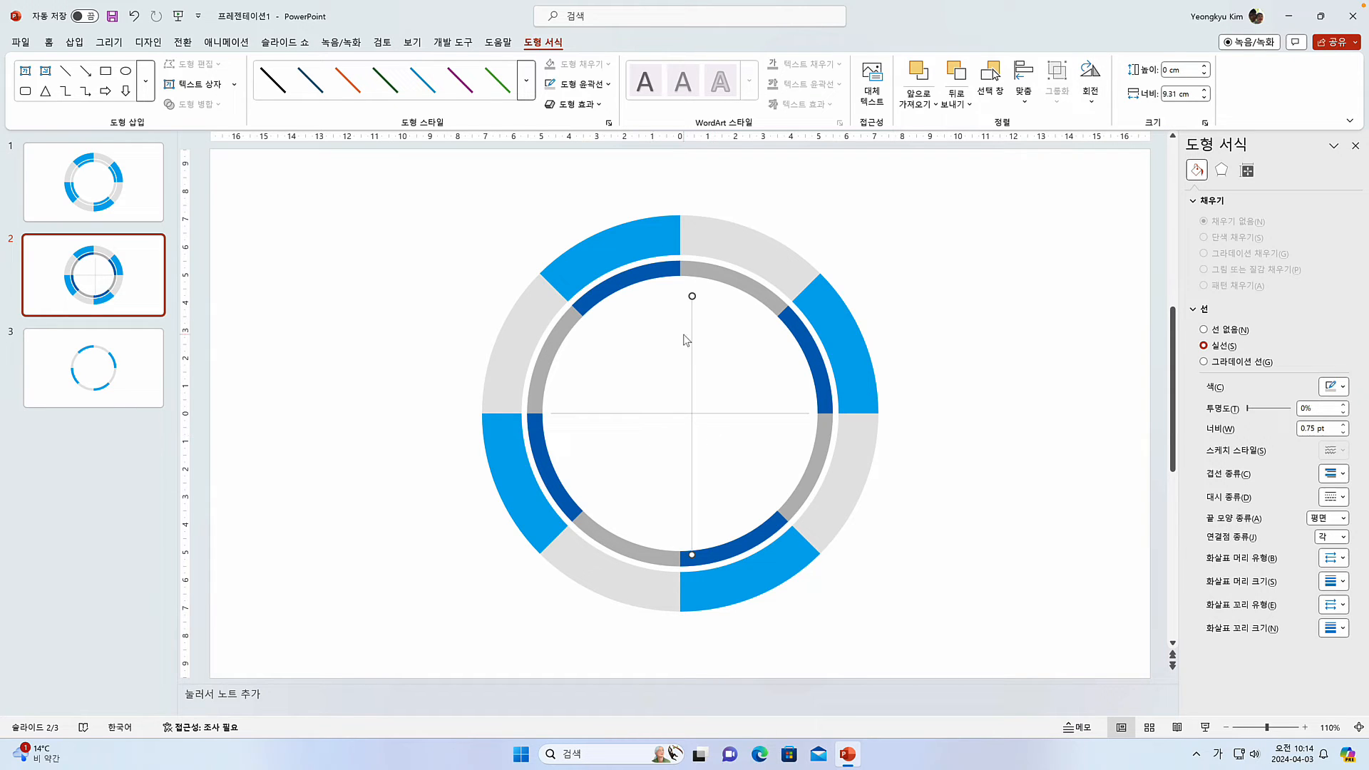
pyautogui.click(1054, 604)
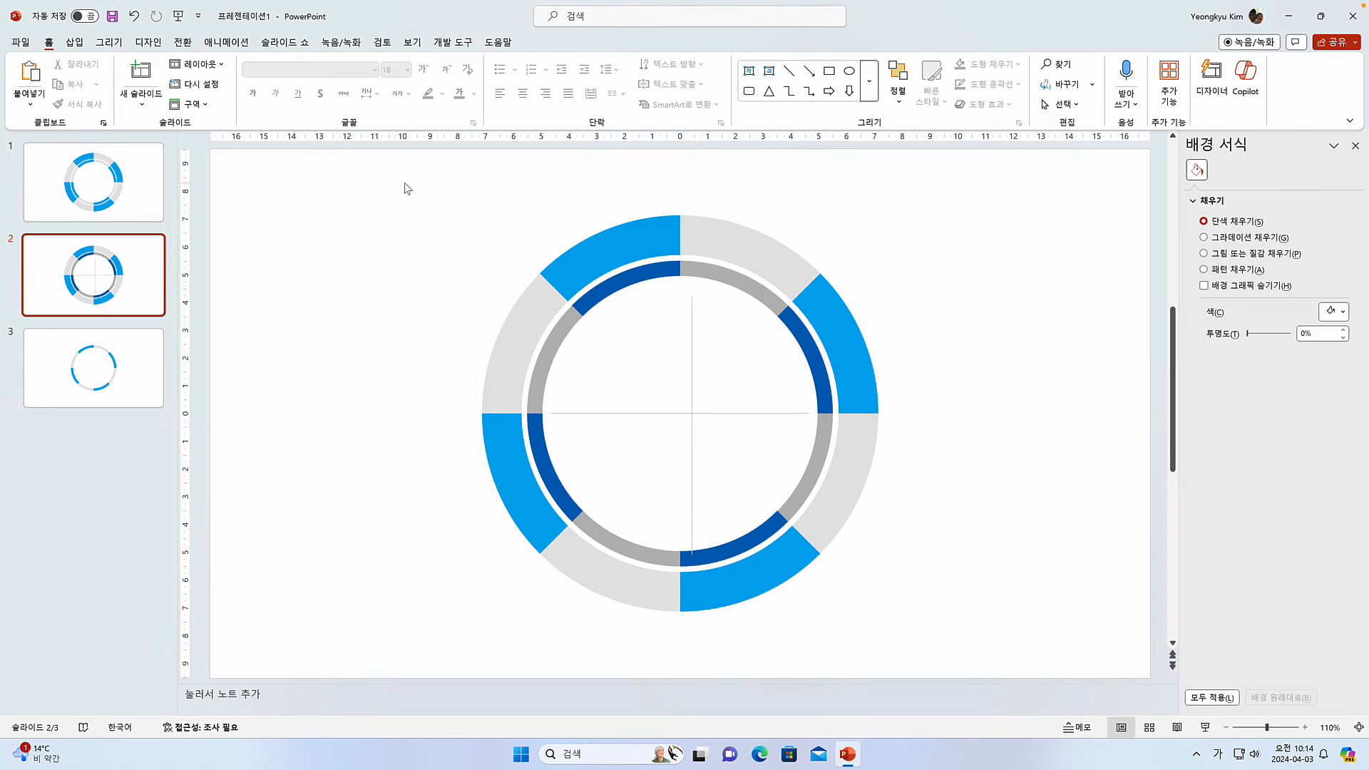
# Step: Align both rings and the two dividing lines to each other by their horizontal centers and vertical middles
pyautogui.moveTo(350, 163); pyautogui.dragTo(1054, 673)
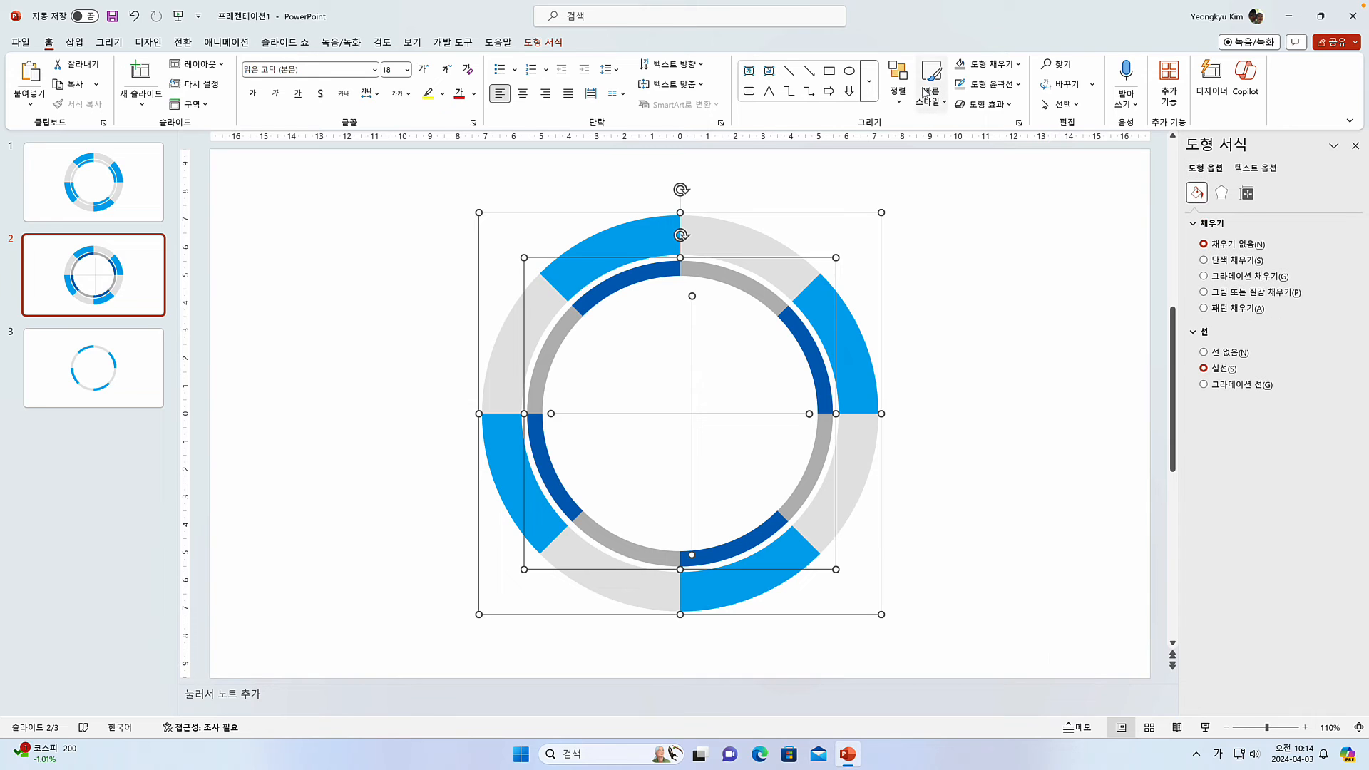
pyautogui.click(898, 84)
pyautogui.moveTo(933, 323)
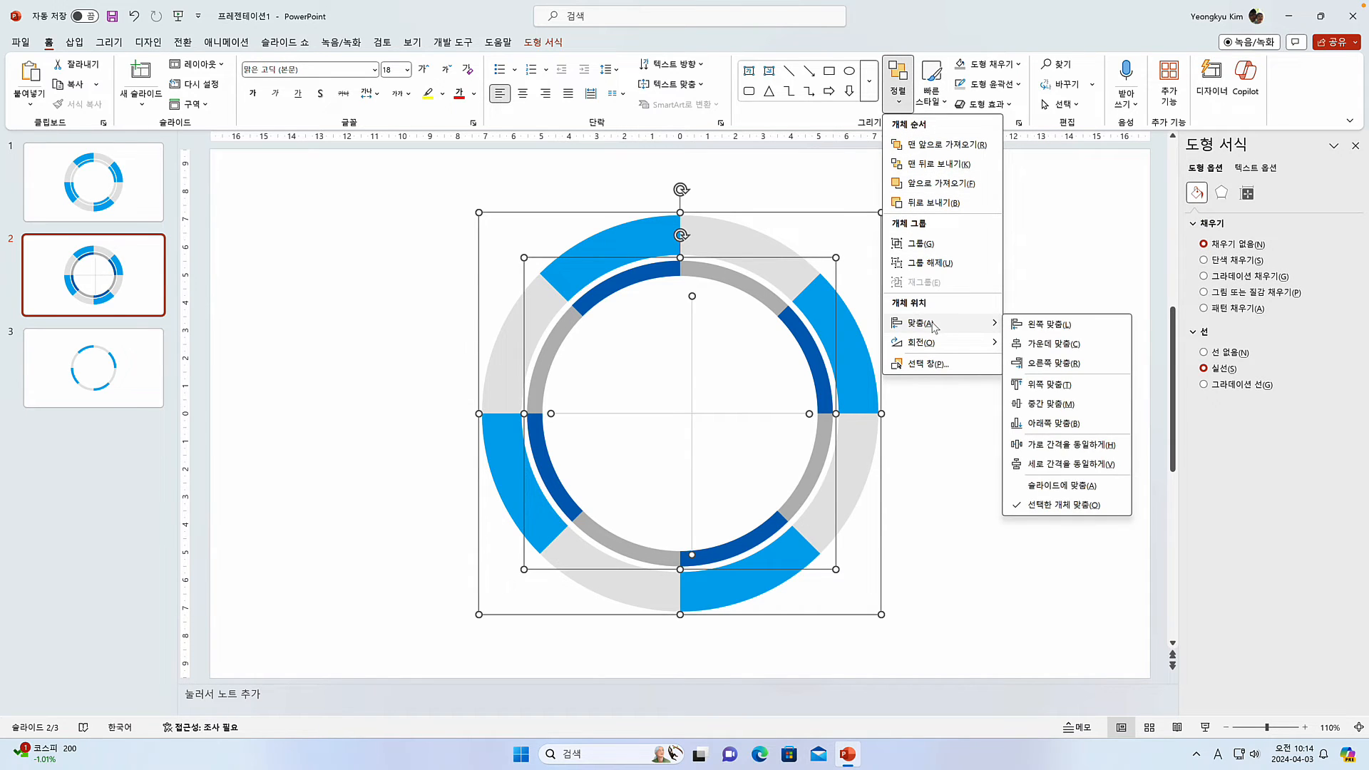
pyautogui.click(1039, 346)
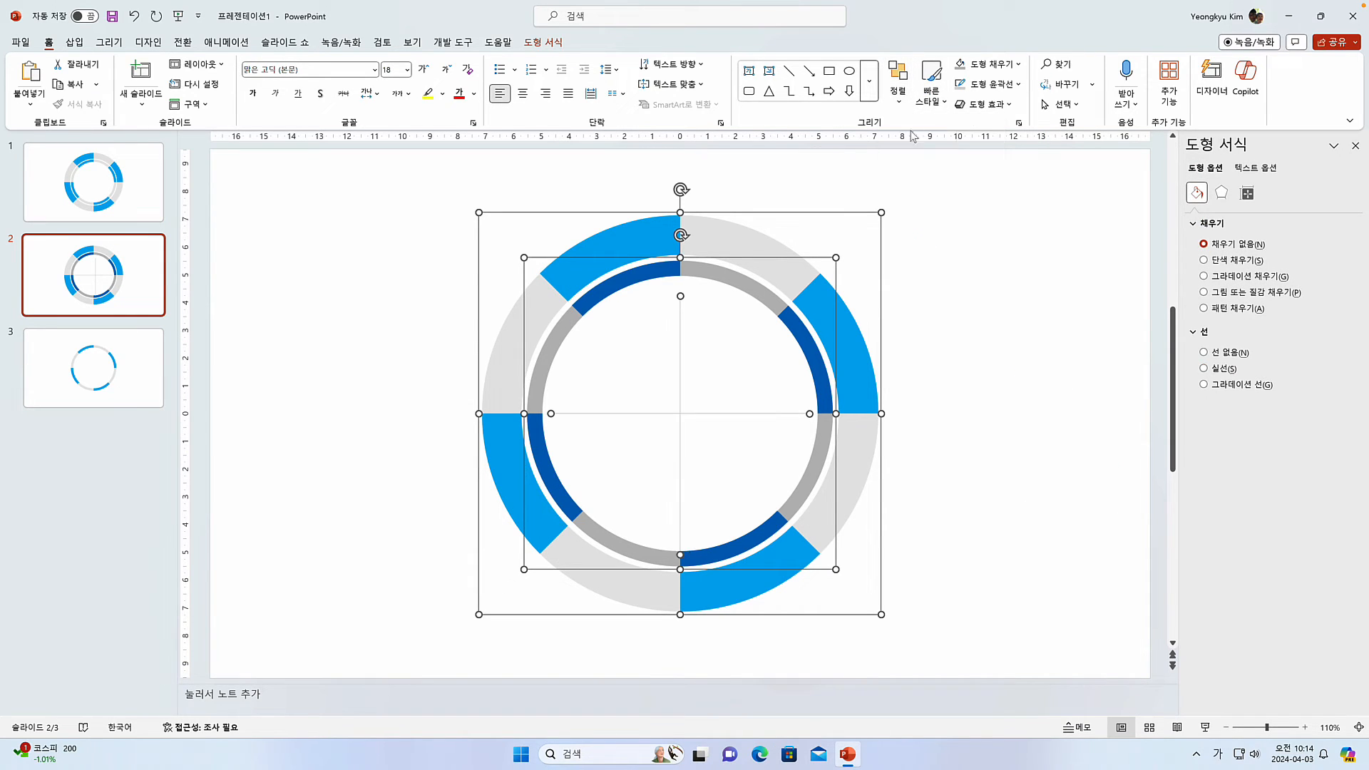
pyautogui.click(898, 84)
pyautogui.moveTo(940, 332)
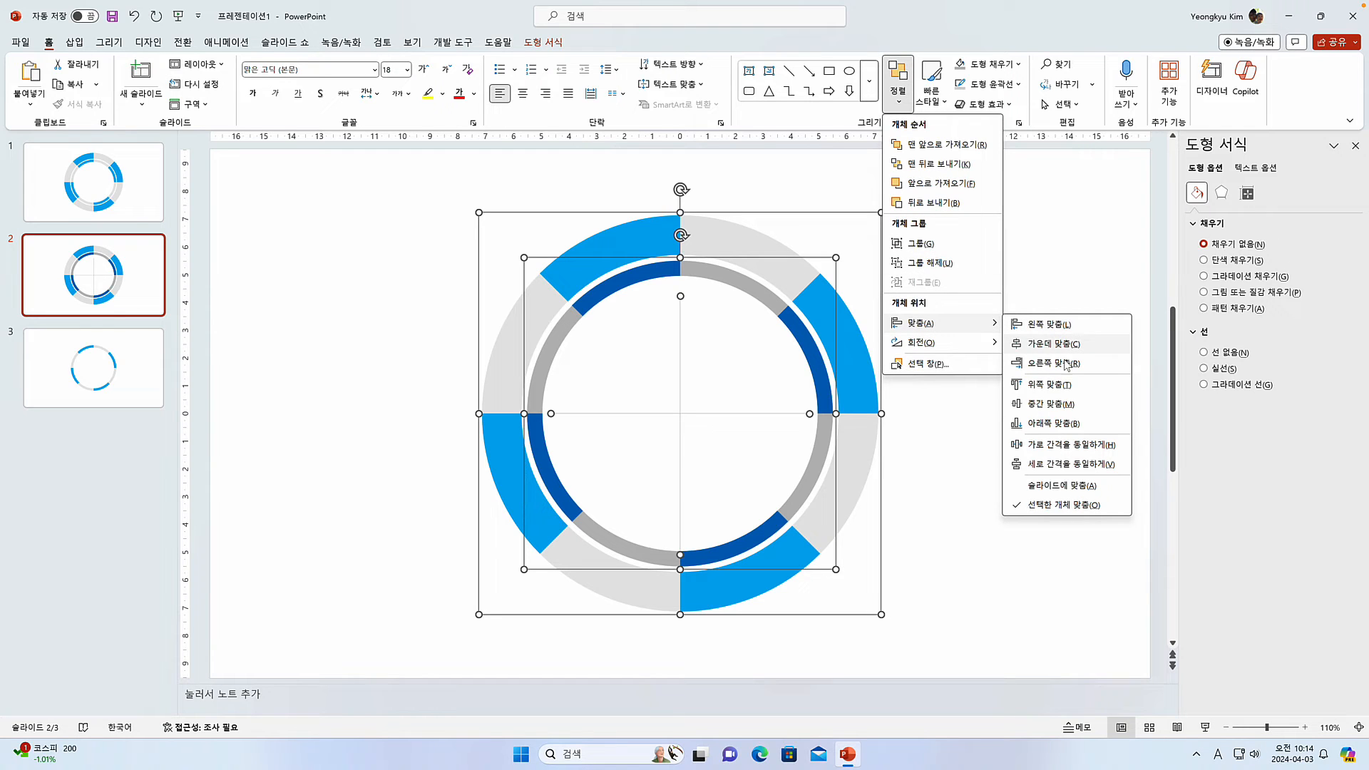
pyautogui.click(1067, 404)
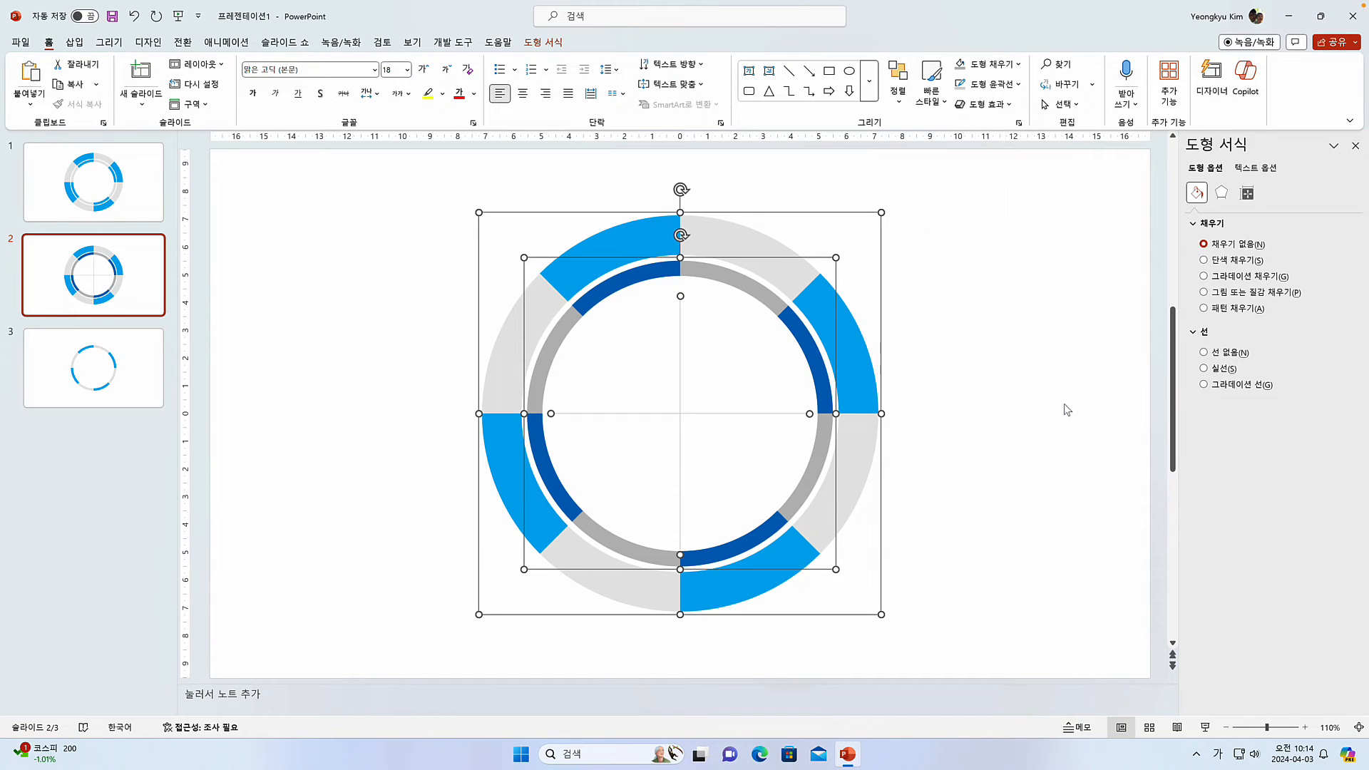
pyautogui.click(1006, 367)
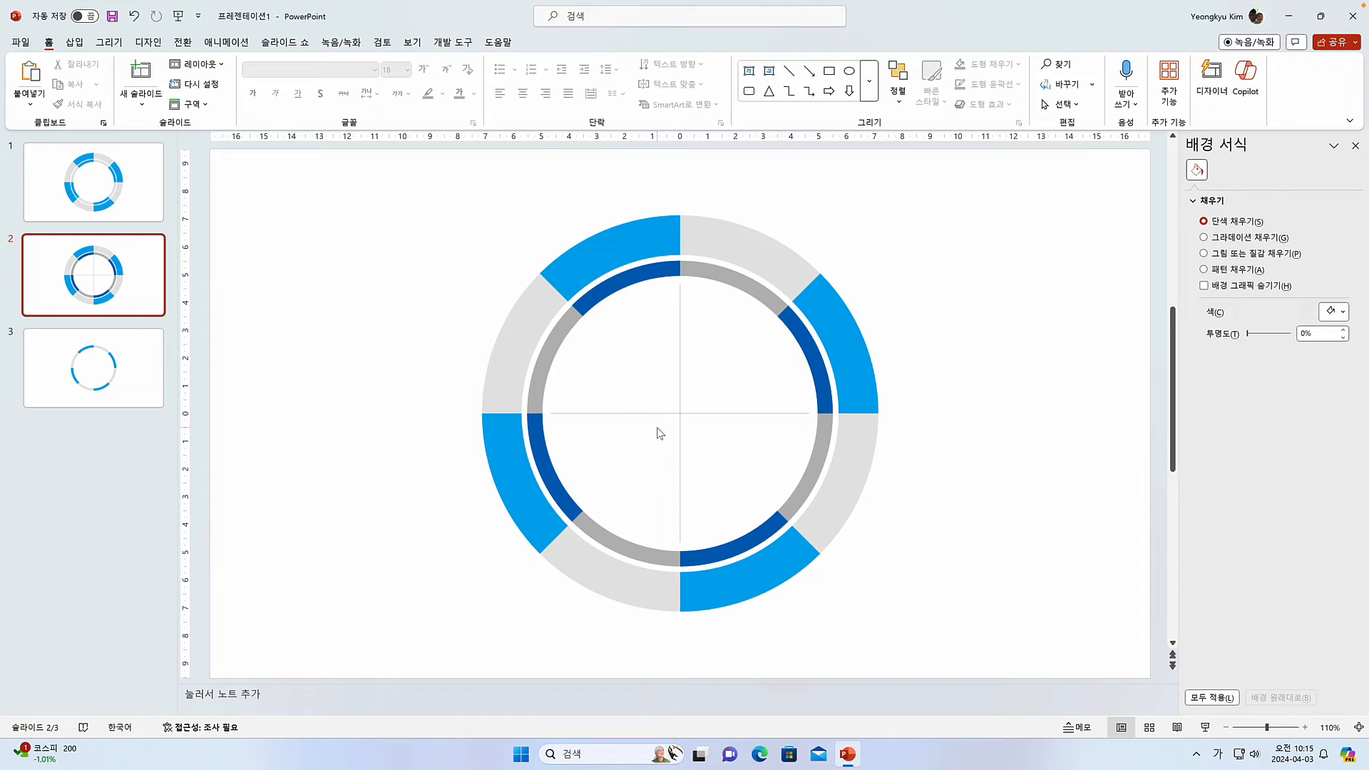
# Step: Group the horizontal and vertical lines into one cross and duplicate the group
pyautogui.click(609, 413)
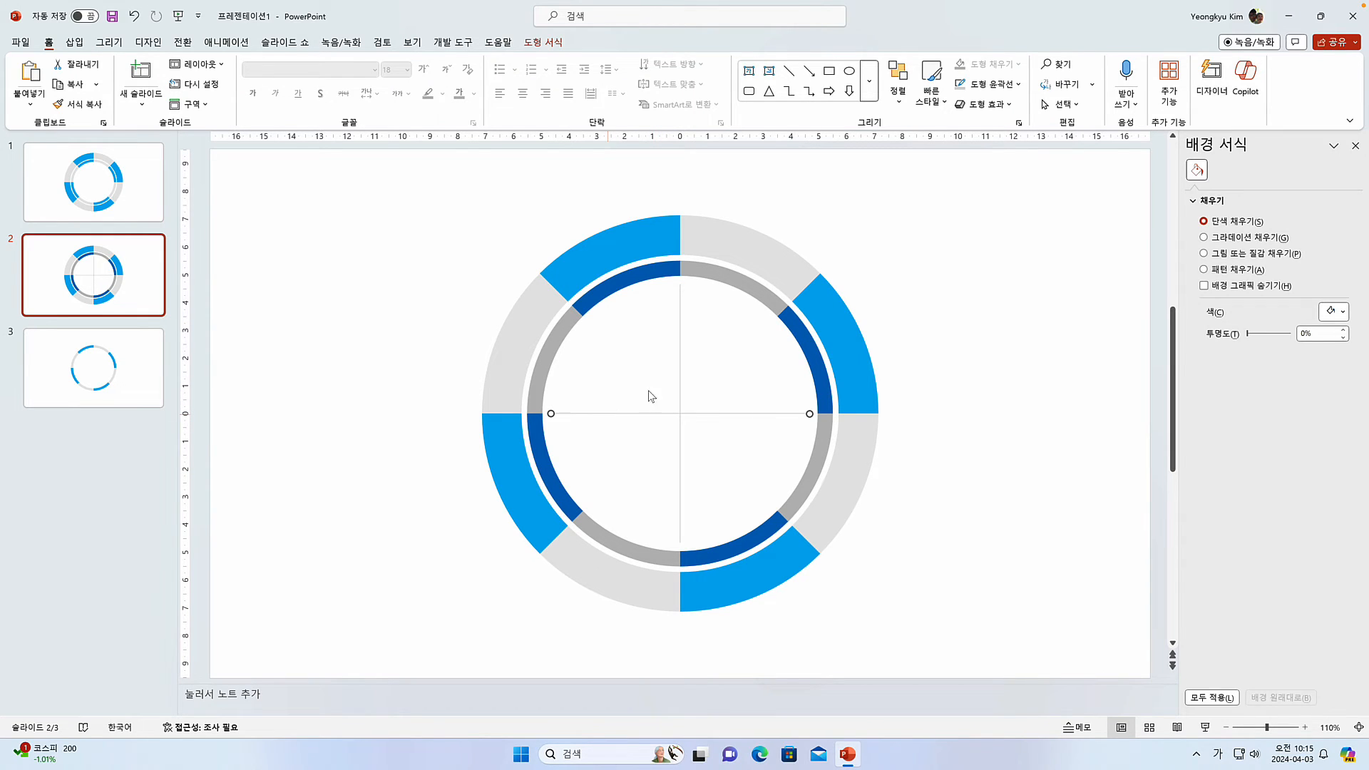
pyautogui.keyDown('shift'); pyautogui.click(680, 350); pyautogui.keyUp('shift')
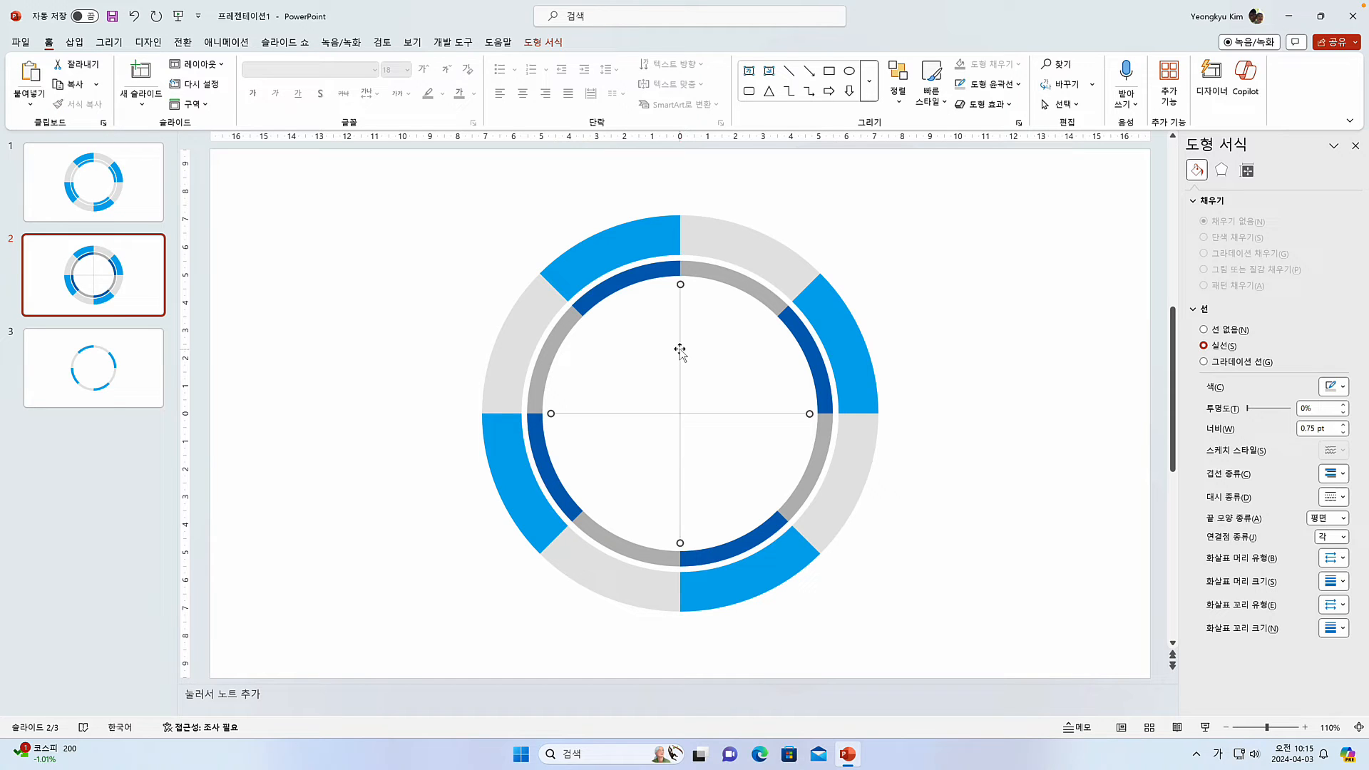
pyautogui.rightClick(680, 285)
pyautogui.moveTo(792, 402)
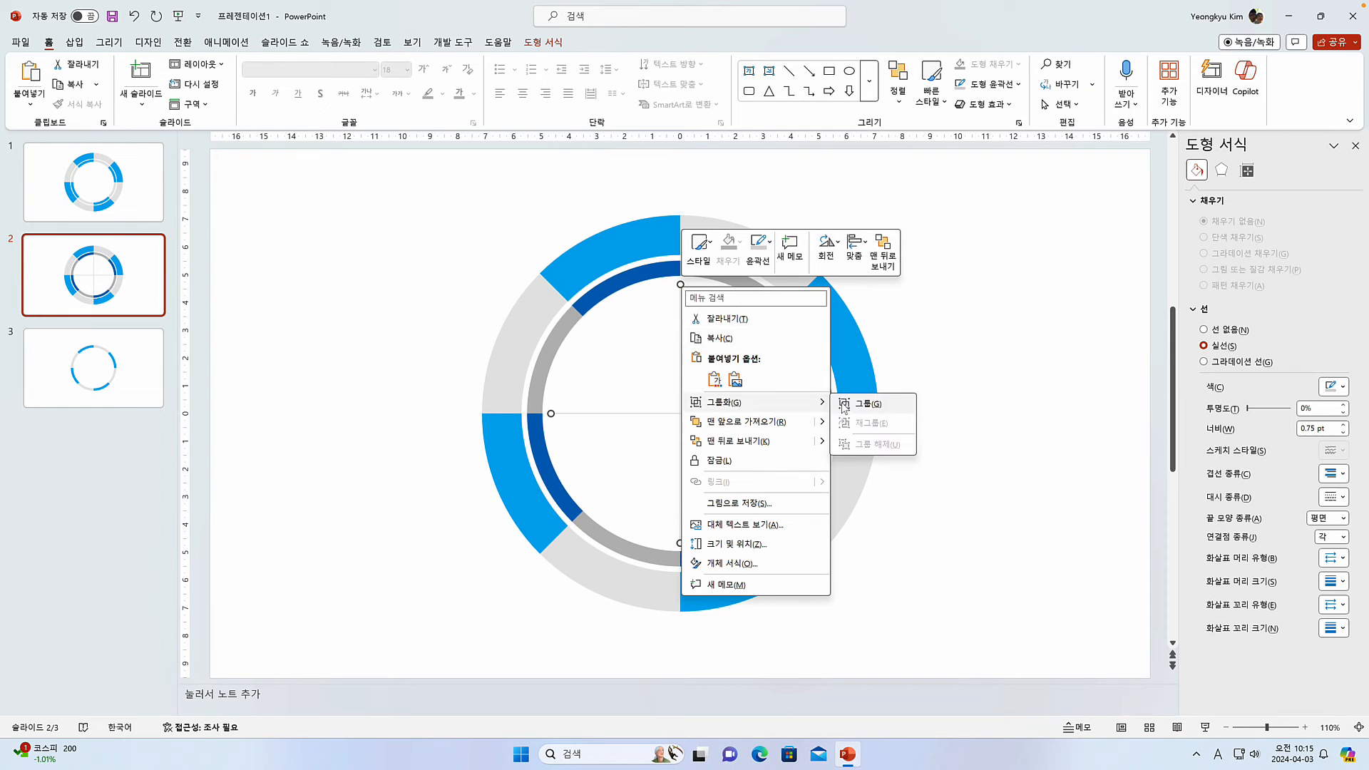
pyautogui.click(843, 404)
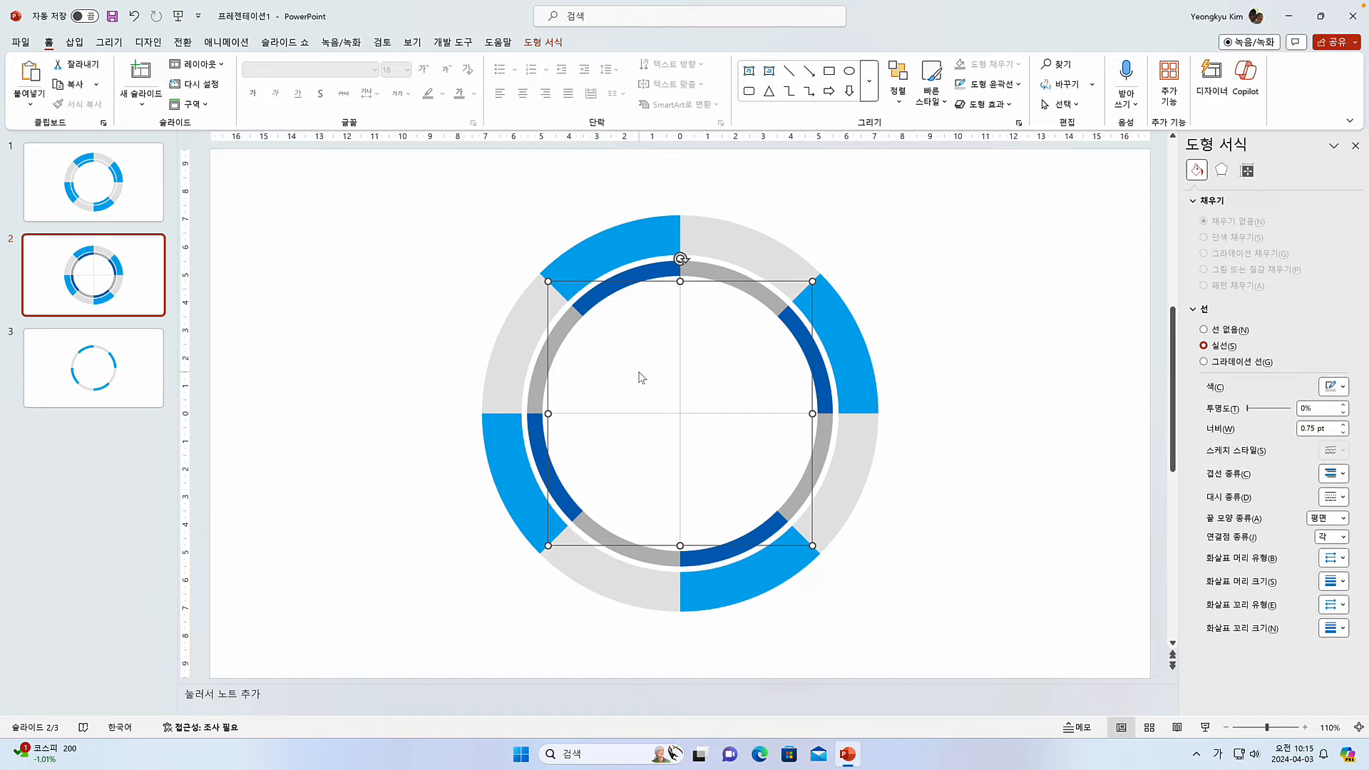
pyautogui.hotkey('ctrl', 'd')
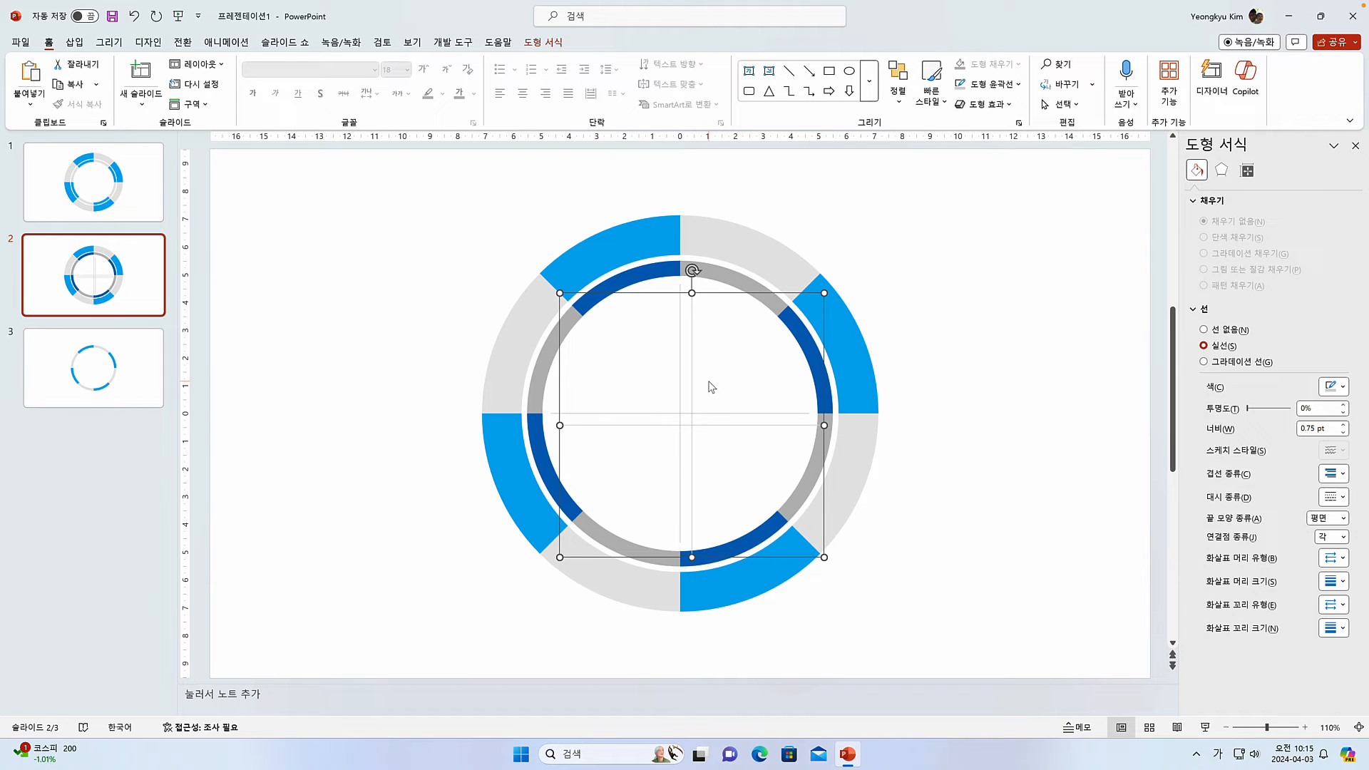
# Step: Center the duplicated cross on the original cross and the rings, both horizontally and vertically
pyautogui.moveTo(321, 164); pyautogui.dragTo(1114, 689)
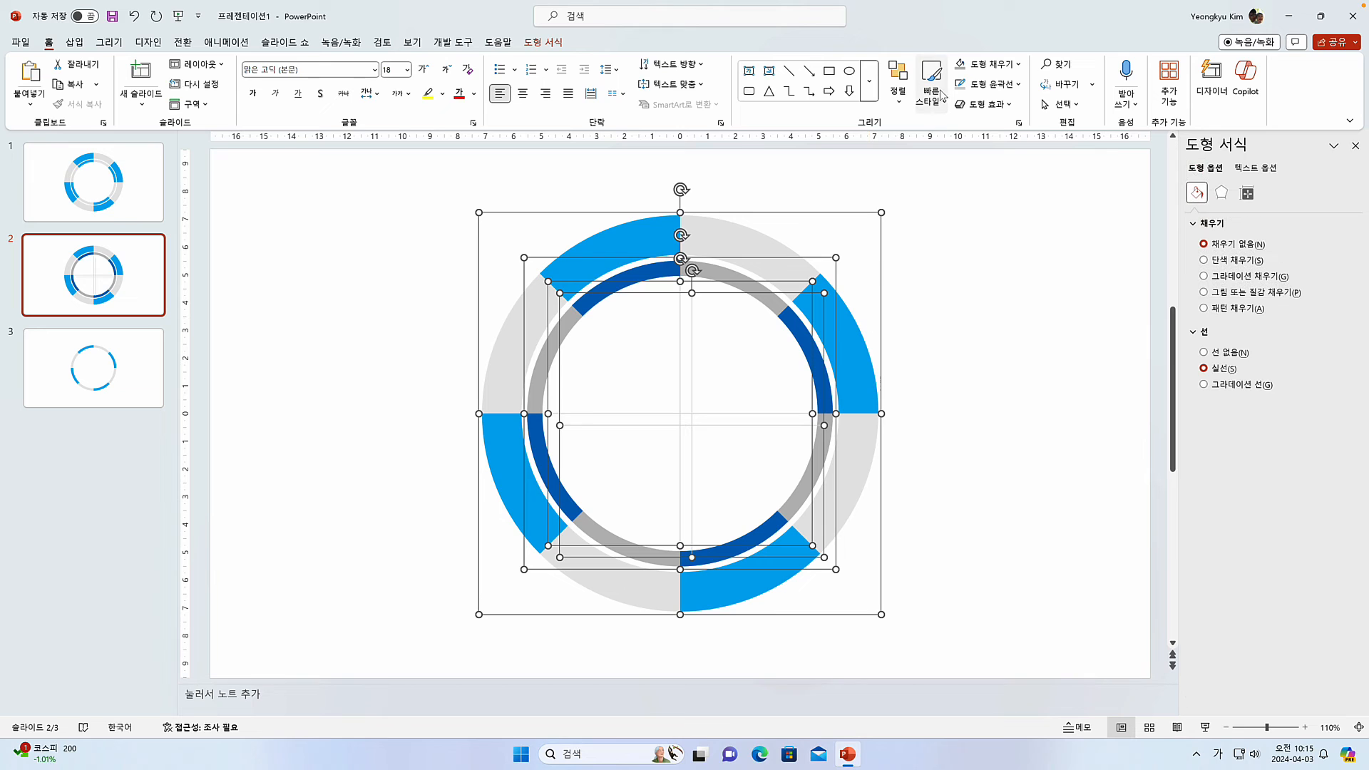
pyautogui.click(897, 82)
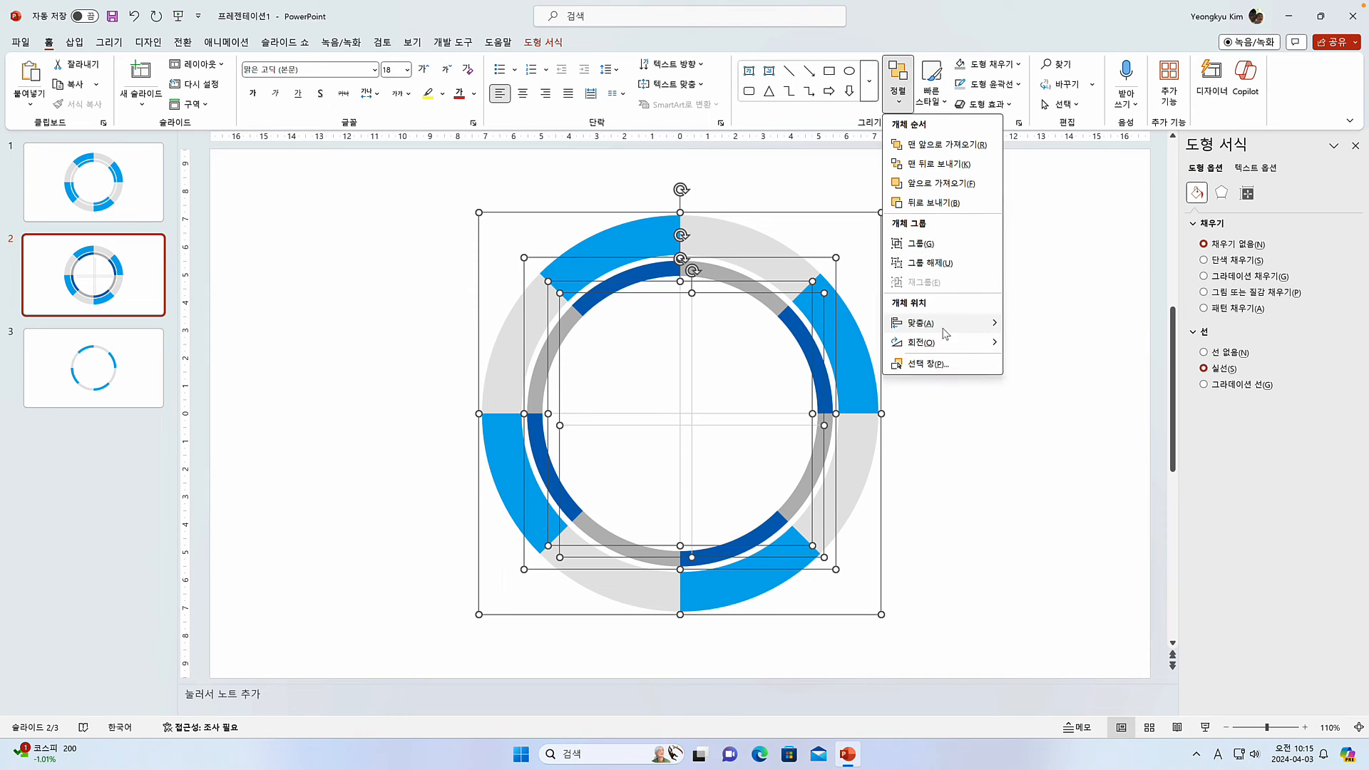
pyautogui.moveTo(948, 327)
pyautogui.click(1039, 346)
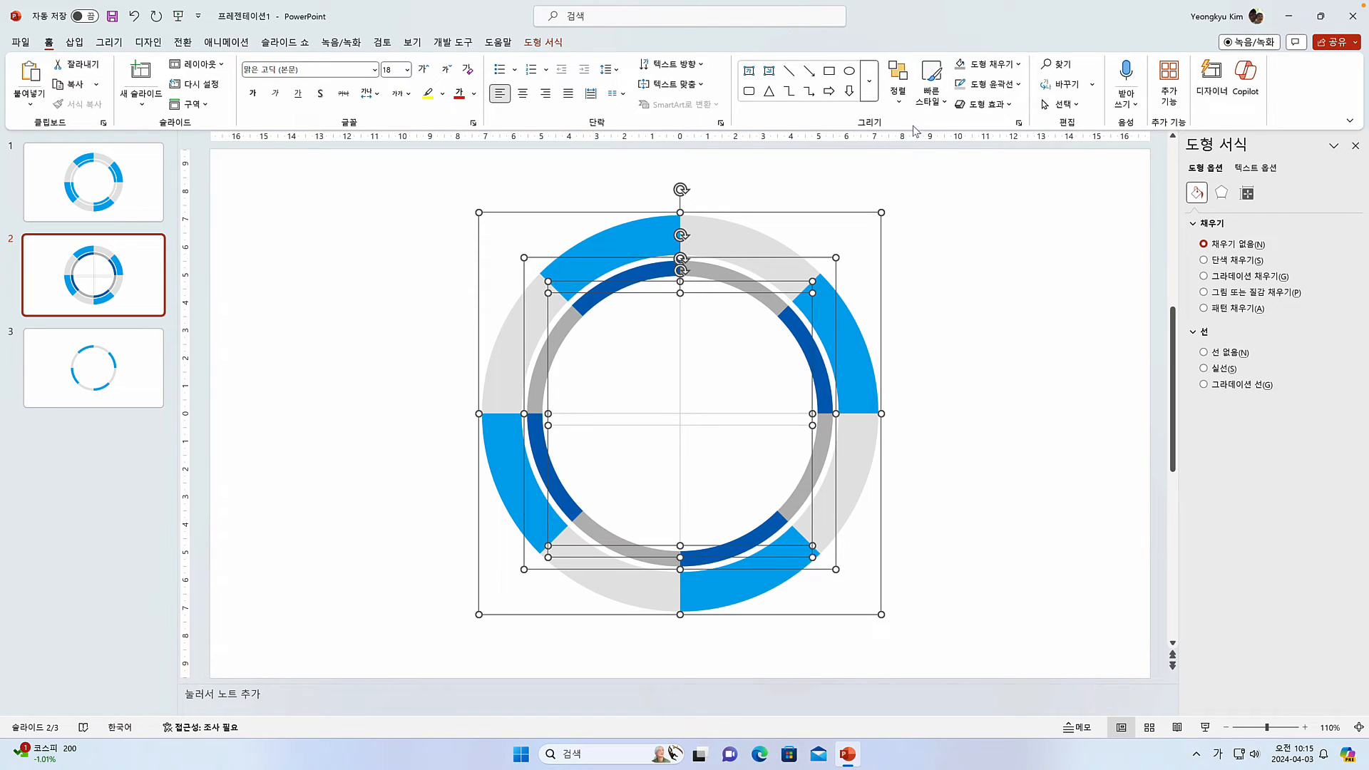
pyautogui.click(898, 84)
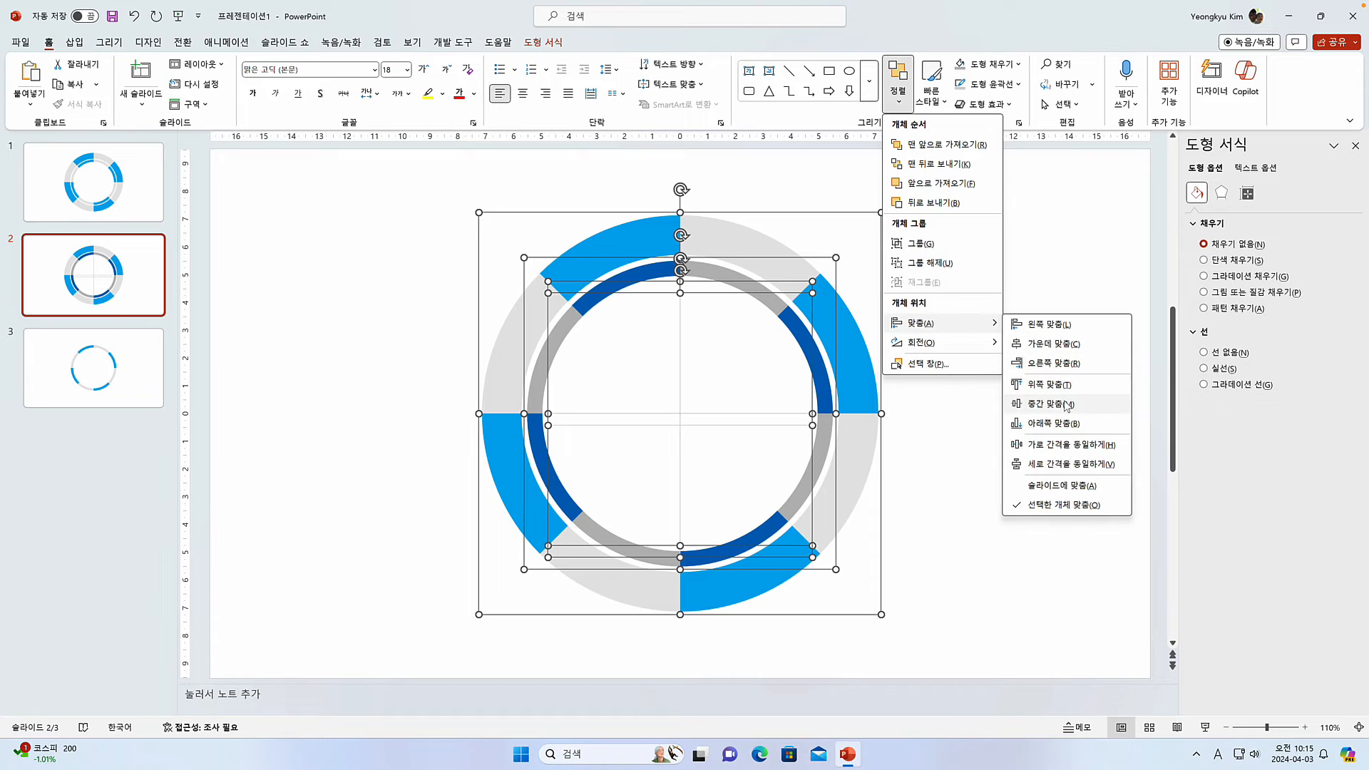
pyautogui.click(1041, 406)
pyautogui.click(956, 389)
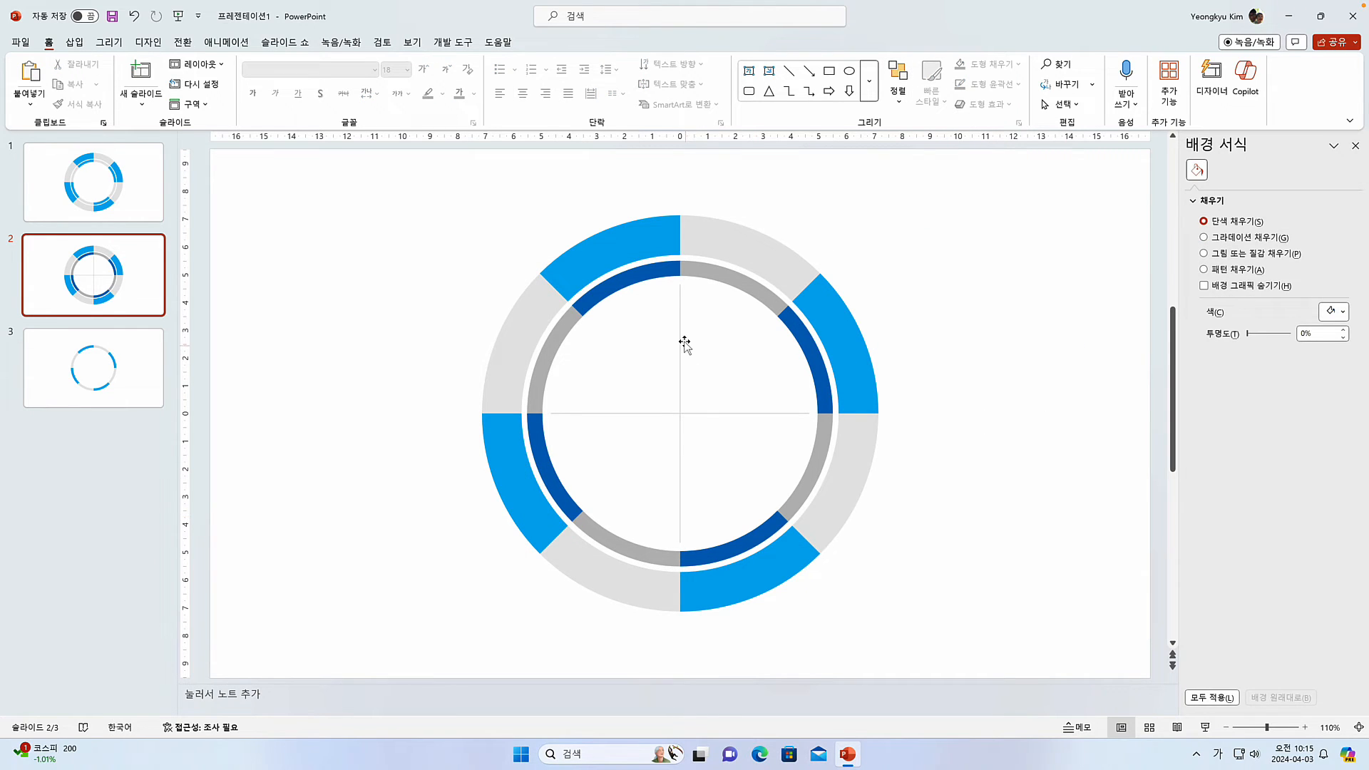
# Step: Rotate the upper cross about 45° clockwise so the lines divide the inner circle into eight sectors
pyautogui.click(646, 416)
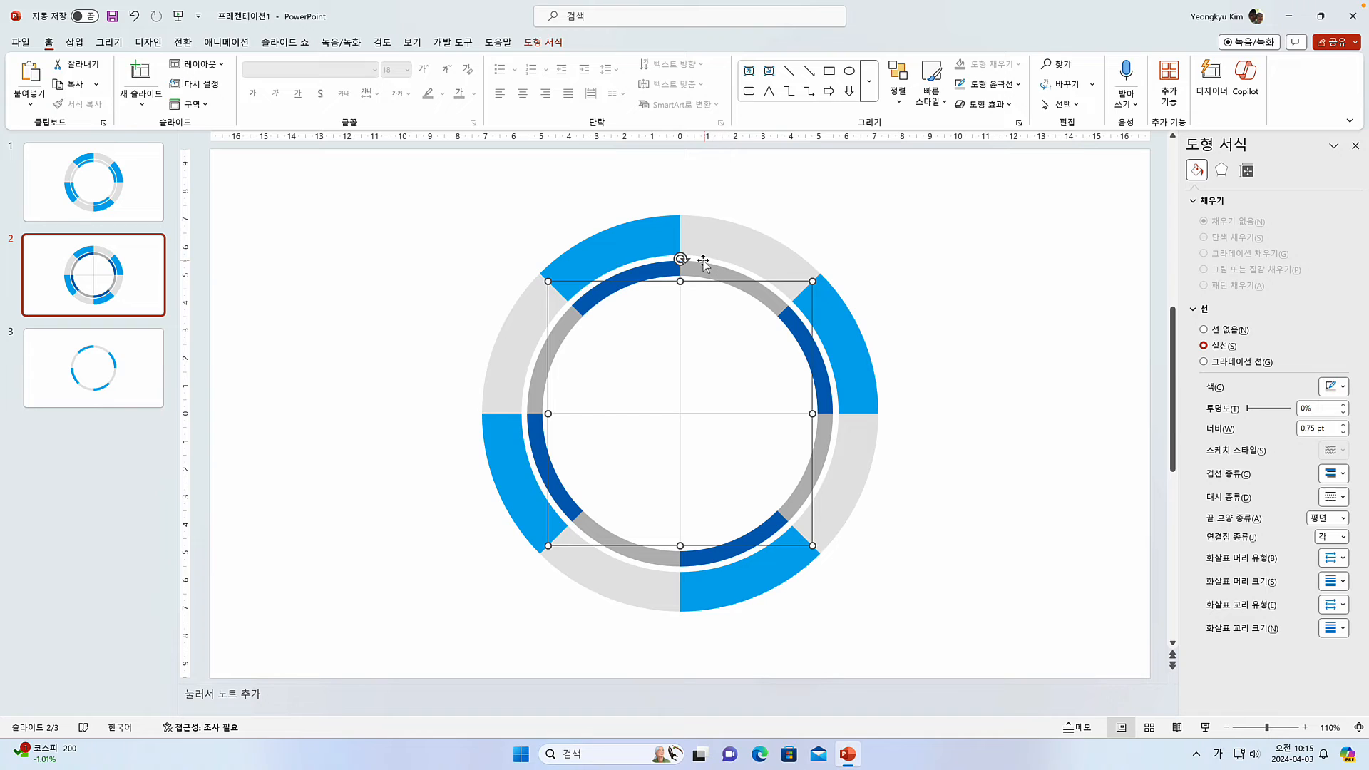
pyautogui.moveTo(680, 258); pyautogui.dragTo(761, 333)
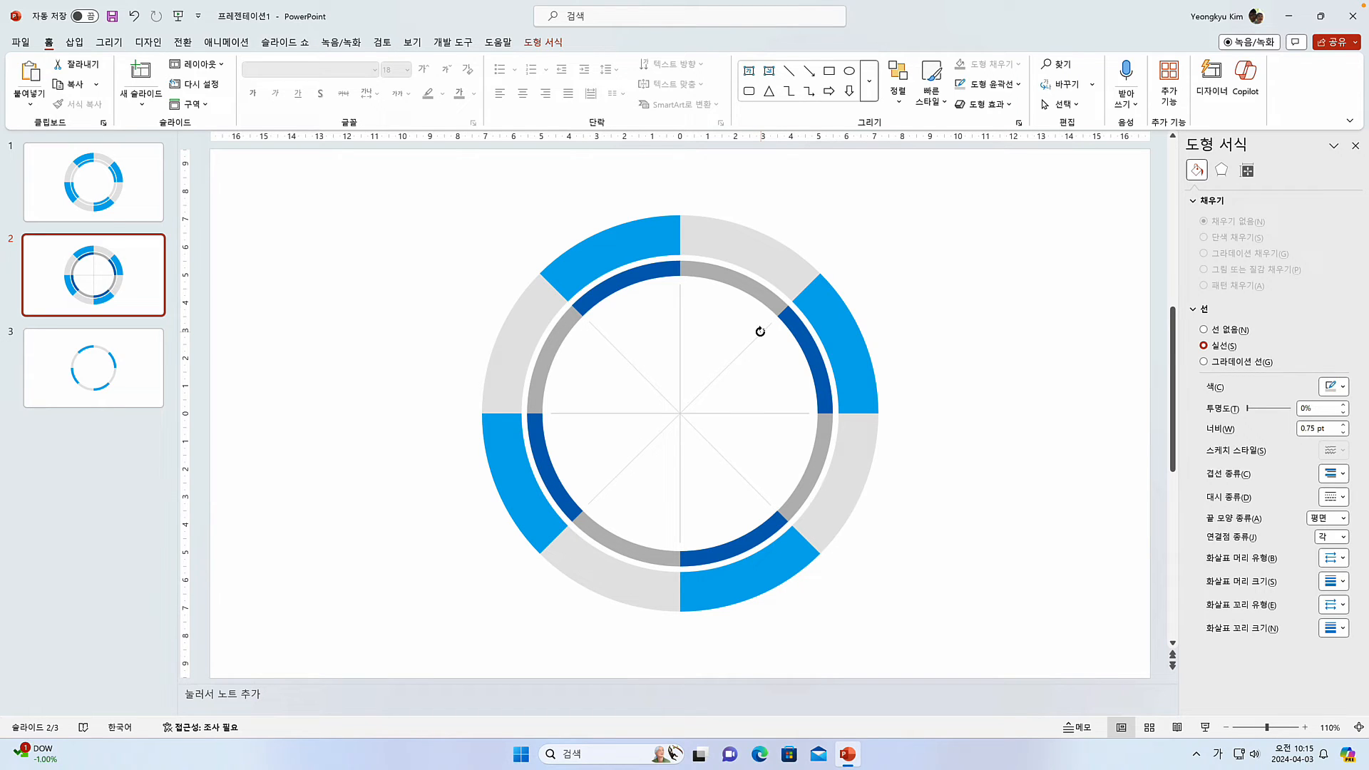
pyautogui.moveTo(760, 333); pyautogui.dragTo(761, 333)
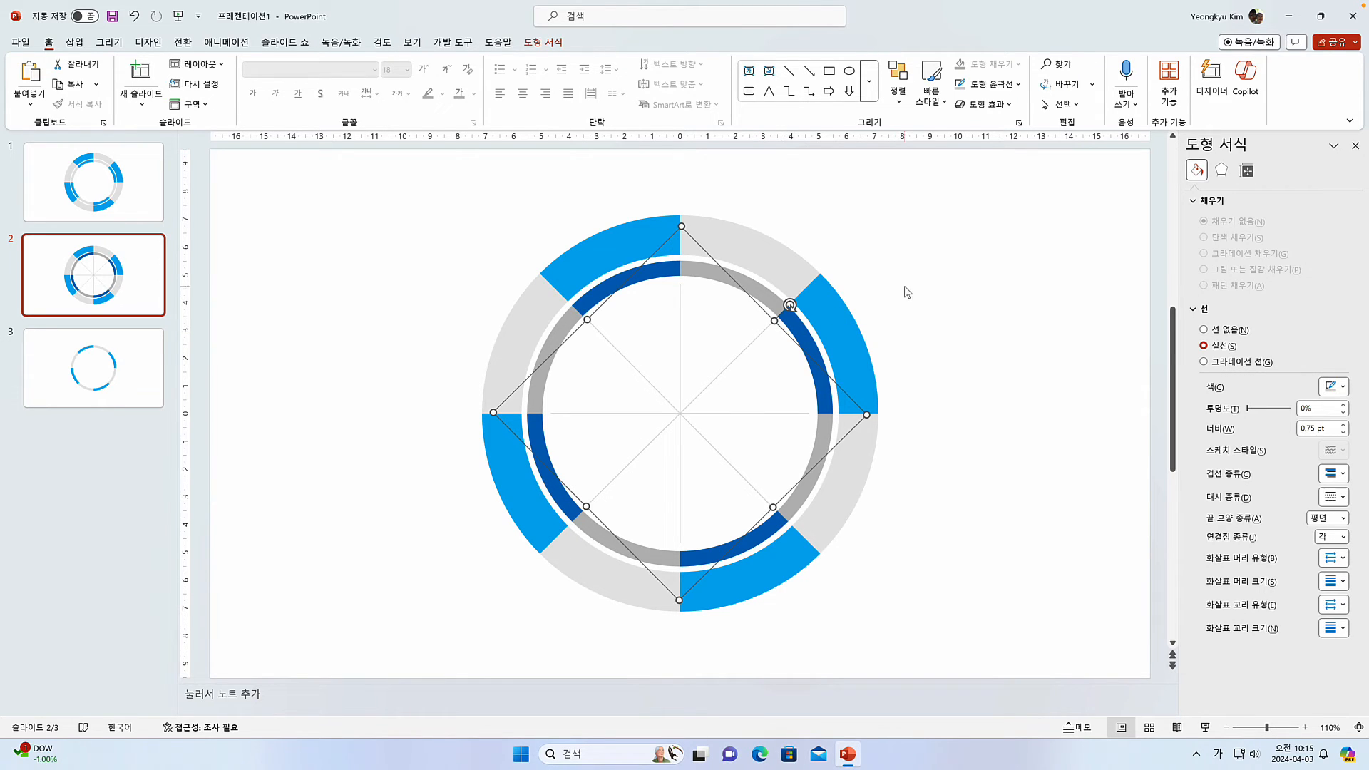
pyautogui.click(979, 360)
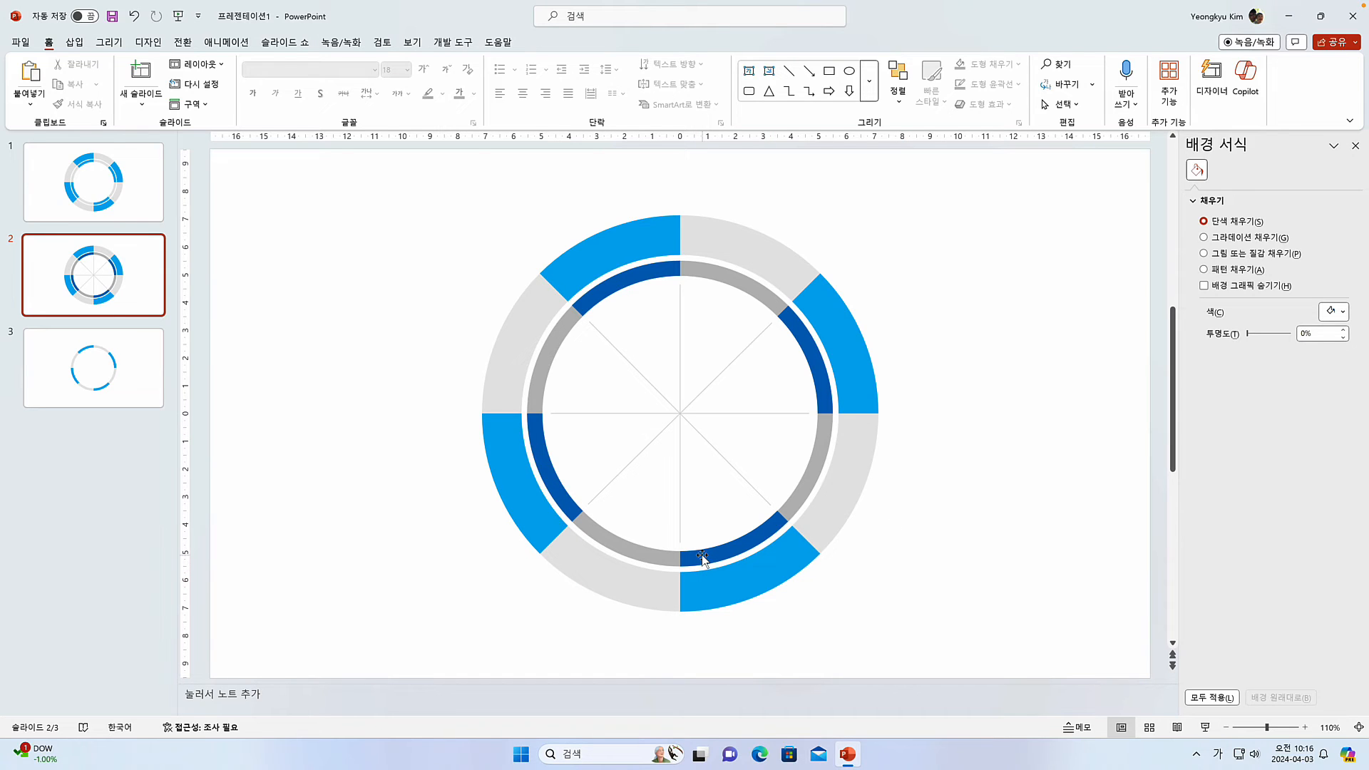
# Step: Rotate the outer and inner rings together clockwise by about half a segment, leaving the dividing lines in place
pyautogui.click(704, 570)
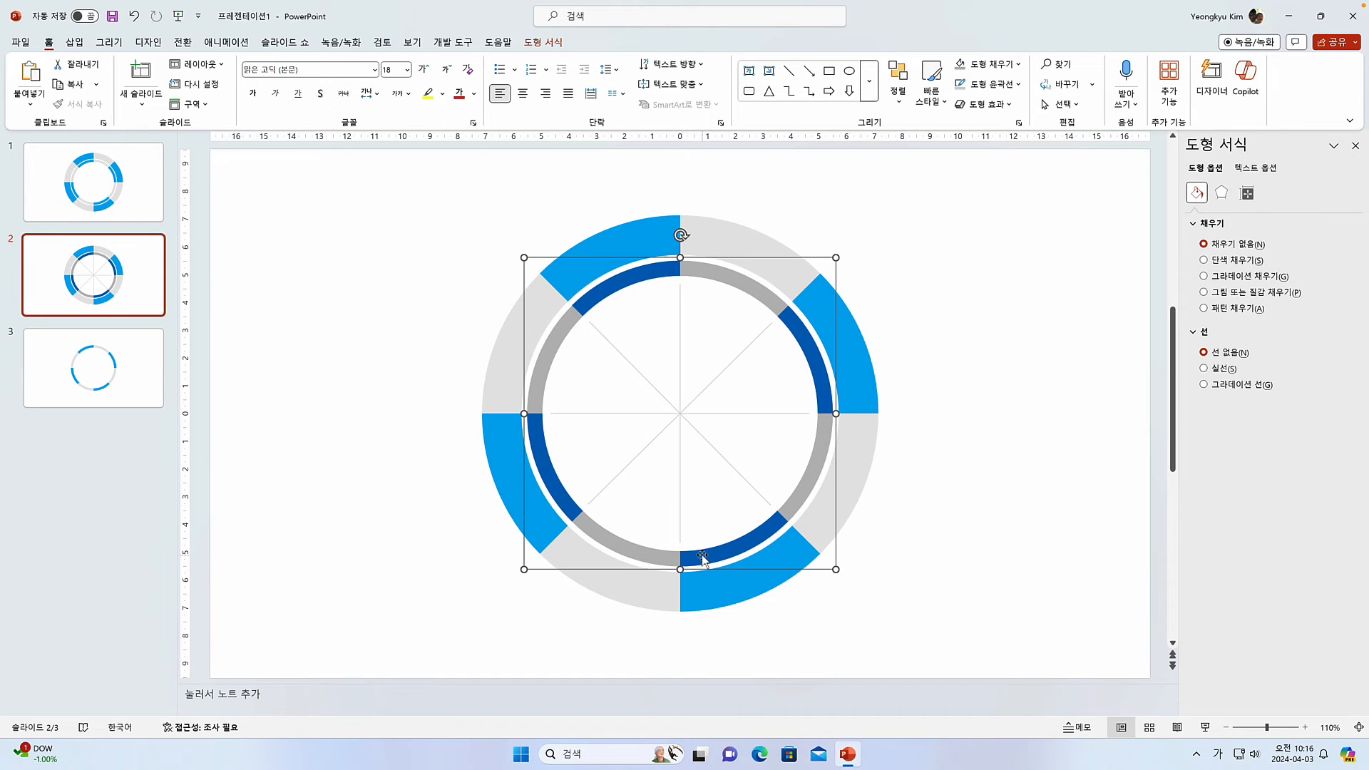
pyautogui.click(719, 597)
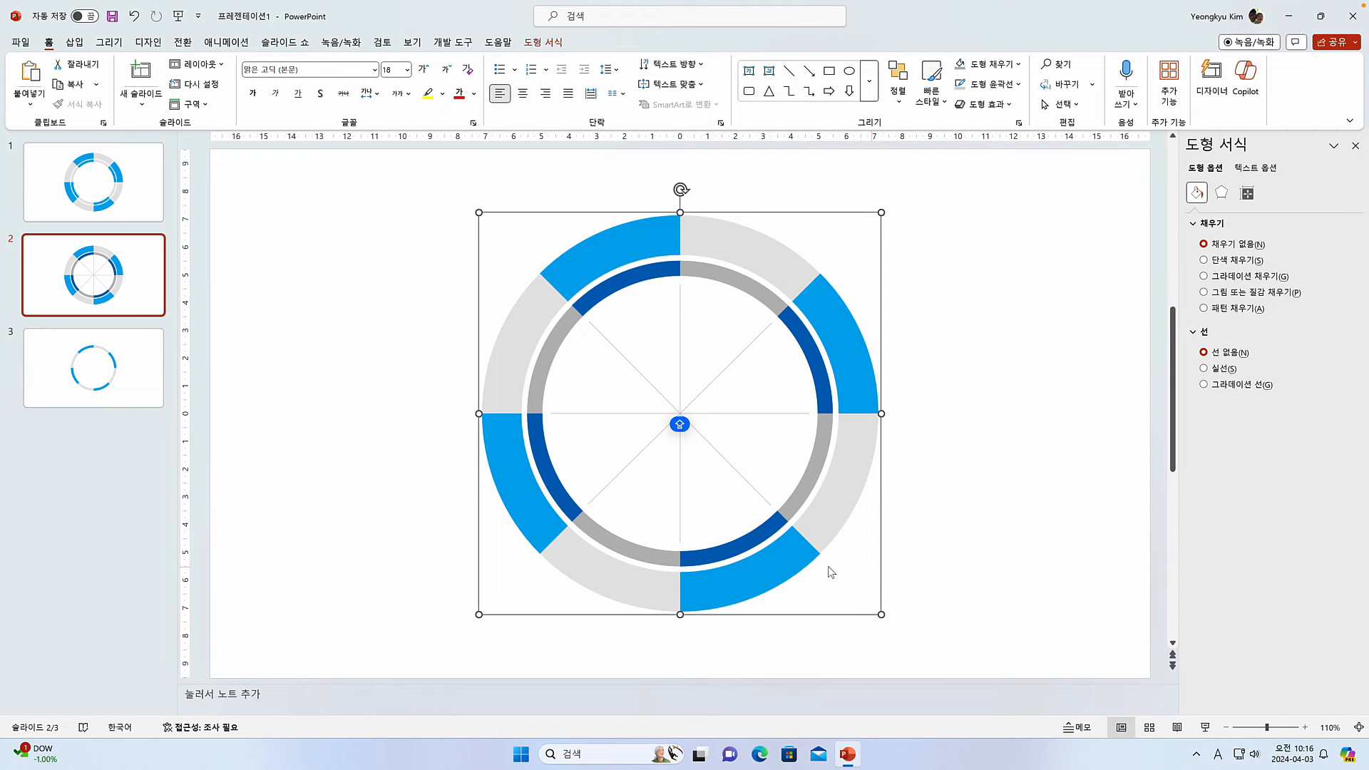
pyautogui.keyDown('shift'); pyautogui.click(727, 553); pyautogui.keyUp('shift')
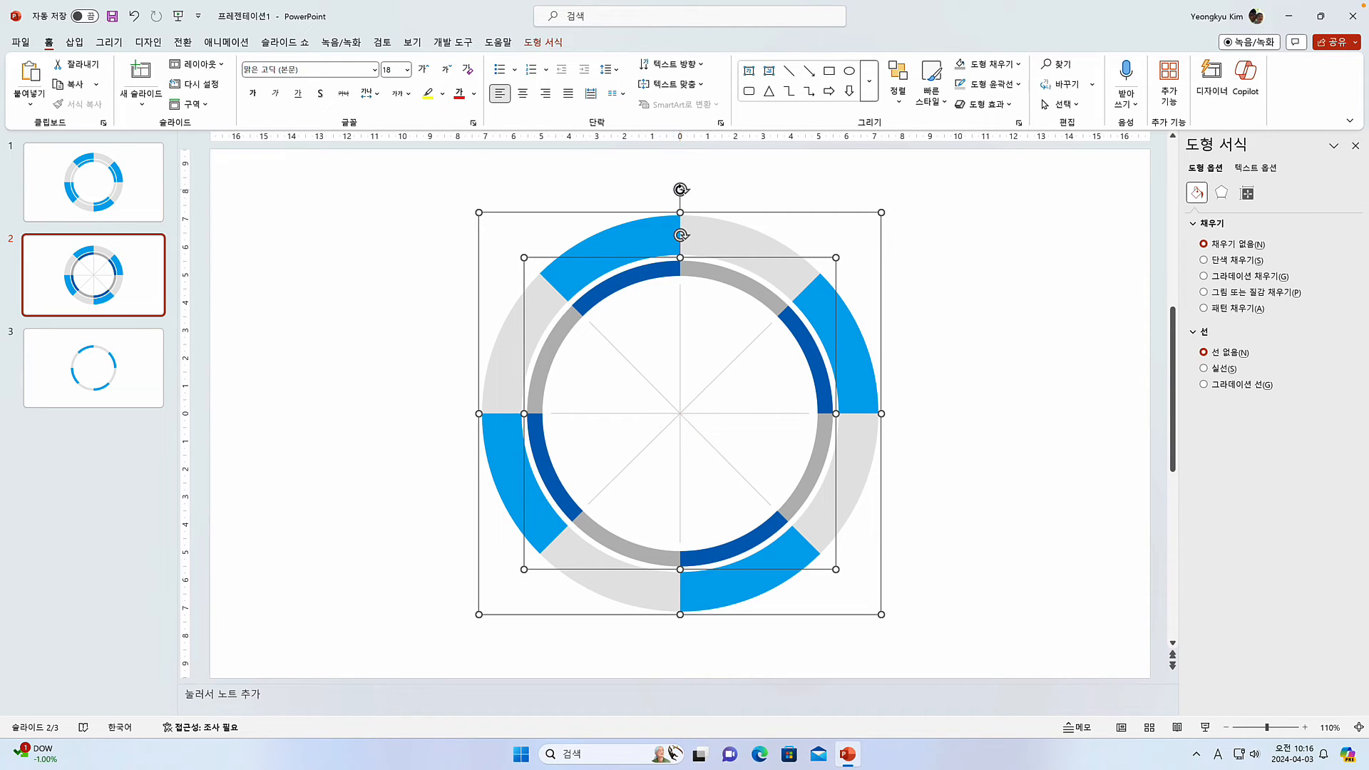
pyautogui.moveTo(680, 189); pyautogui.dragTo(757, 237)
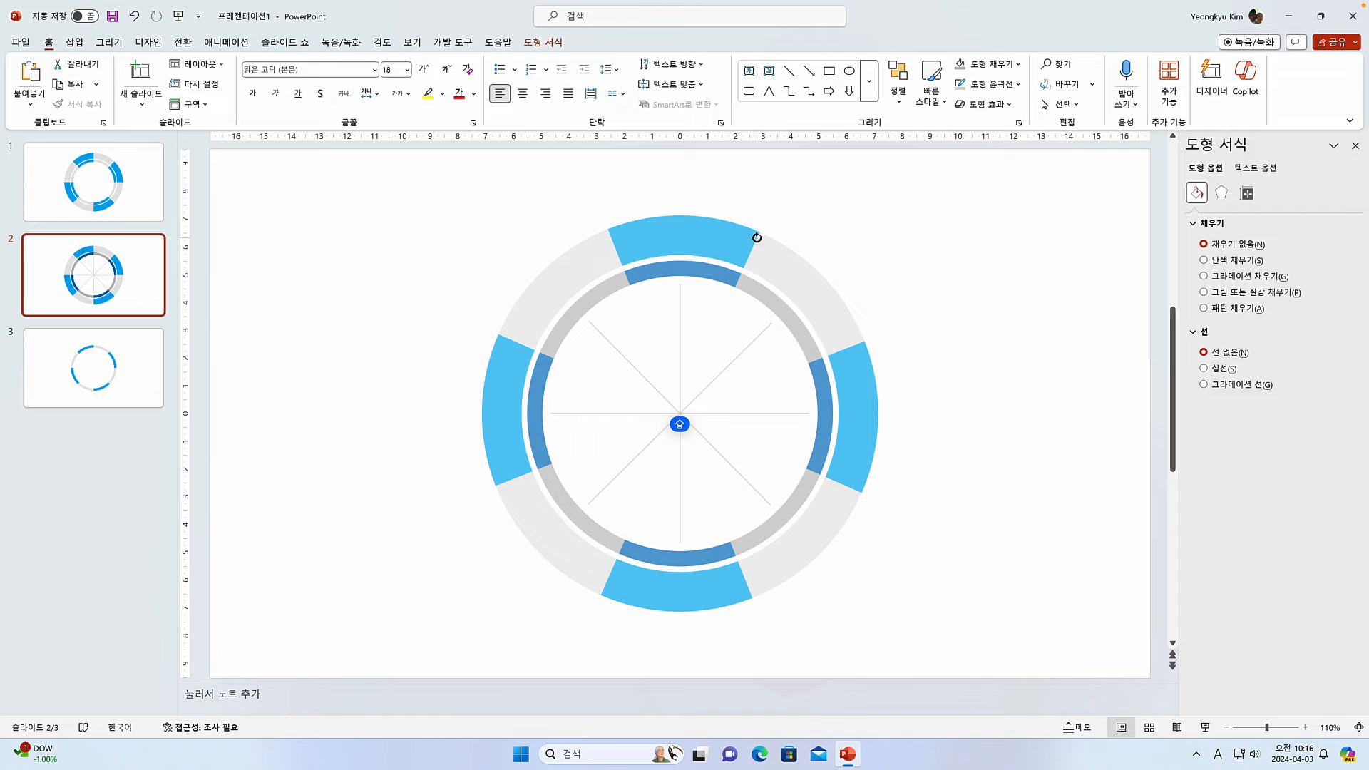
pyautogui.moveTo(758, 238); pyautogui.dragTo(758, 238)
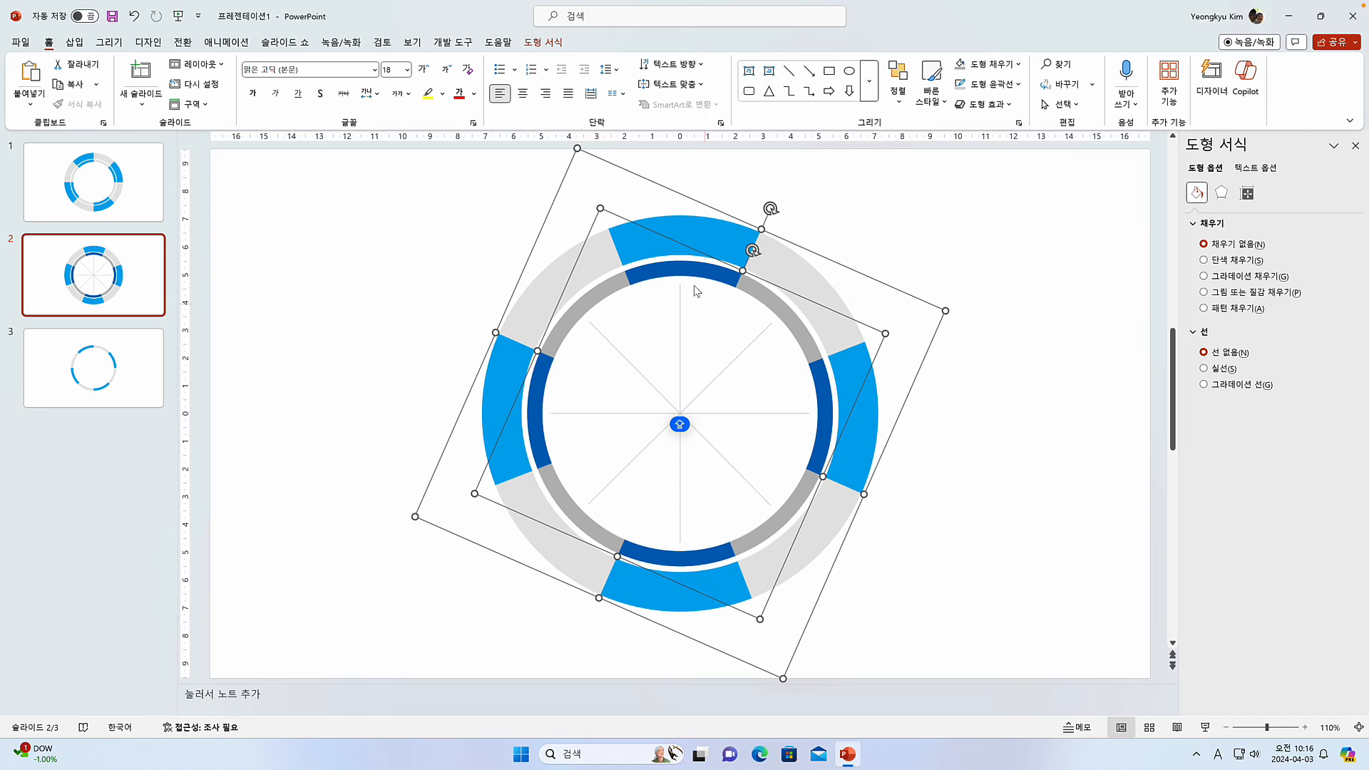
pyautogui.click(428, 184)
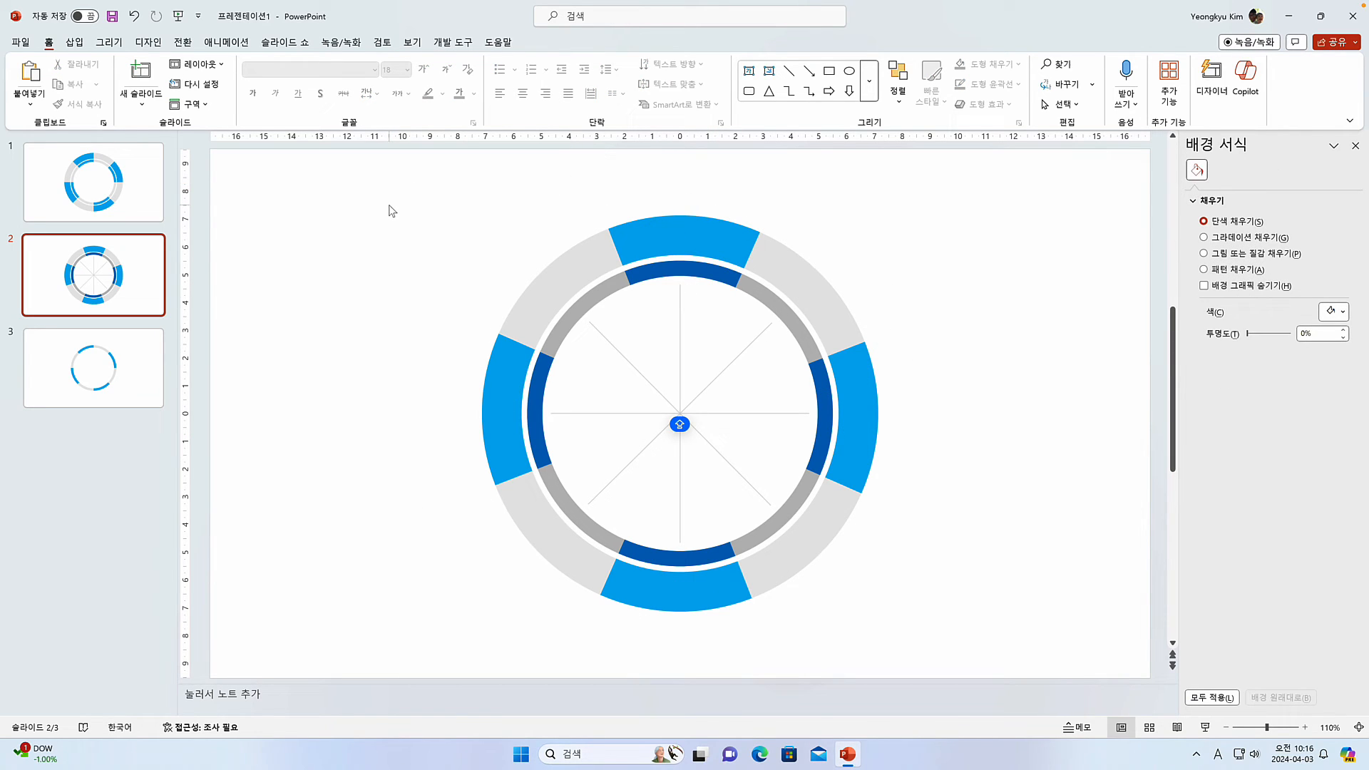
# Step: Rotate all objects together counterclockwise by about half a segment until the rings are upright again
pyautogui.hotkey('ctrl', 'a')
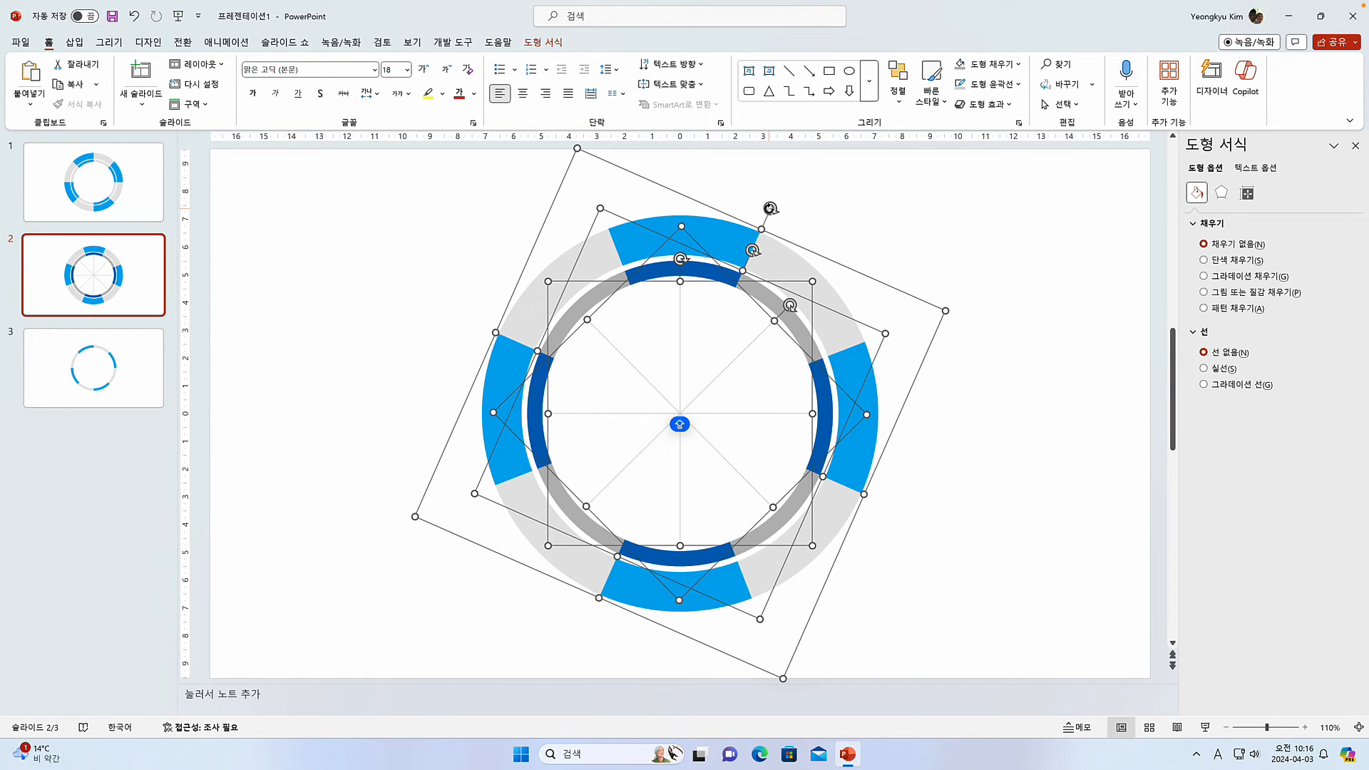
pyautogui.moveTo(770, 208); pyautogui.dragTo(686, 192)
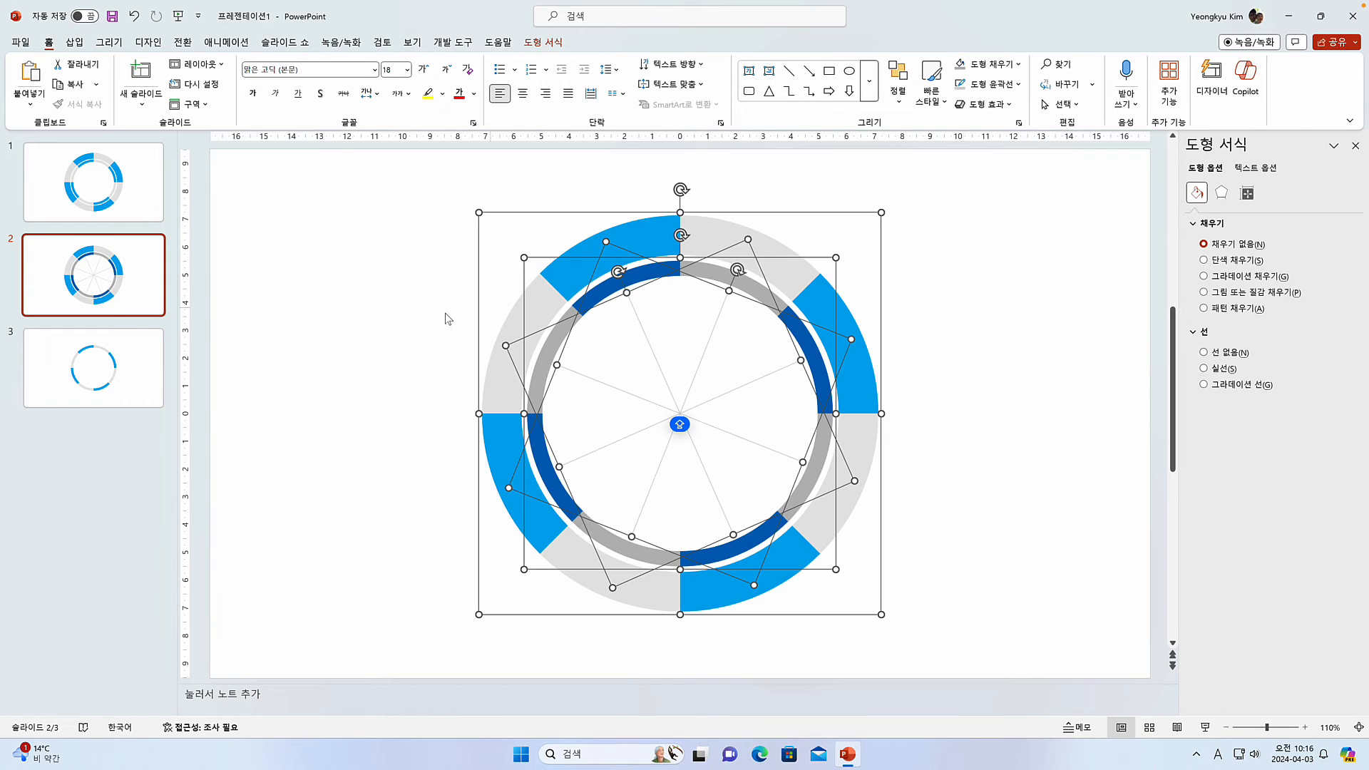
pyautogui.click(314, 368)
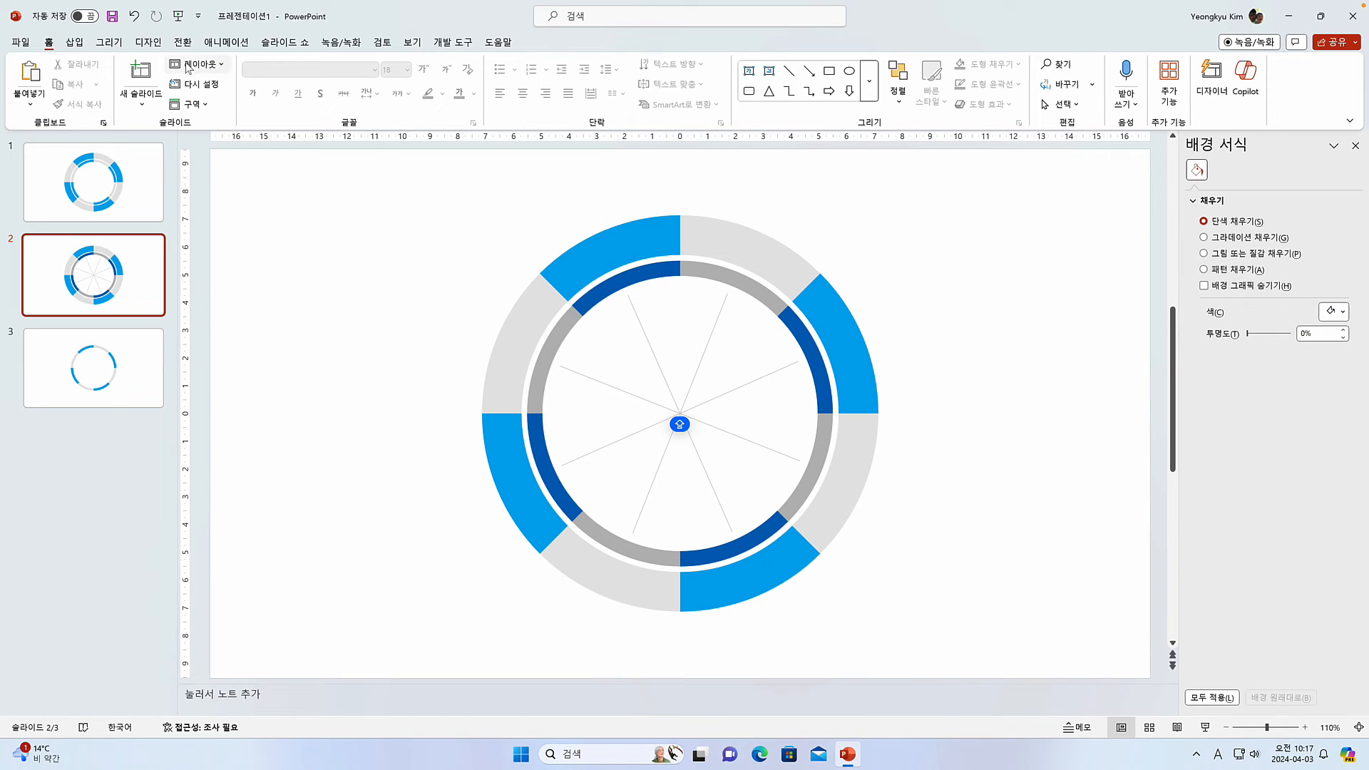
# Step: Draw a perfect circle about 3.59 cm in diameter over the crossing point of the dividing lines
pyautogui.click(74, 42)
pyautogui.click(277, 97)
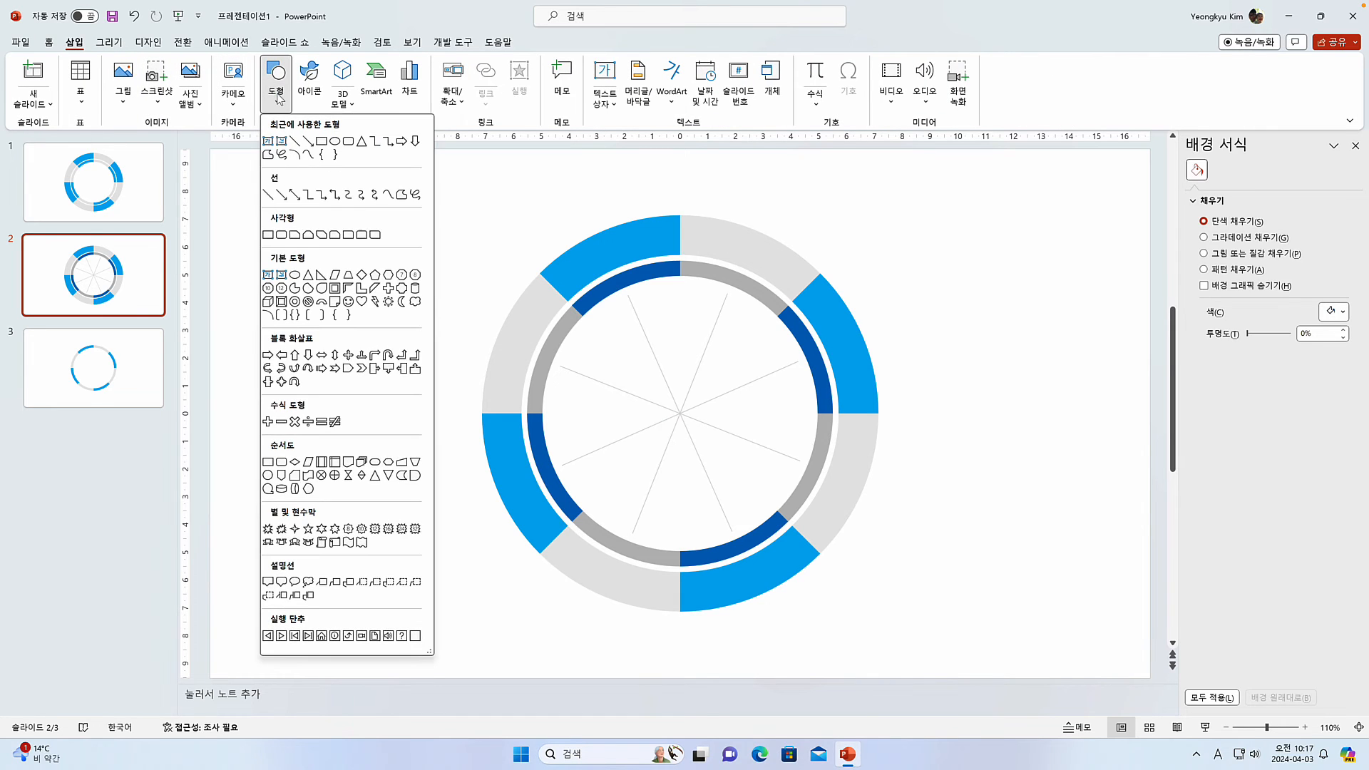
pyautogui.click(295, 276)
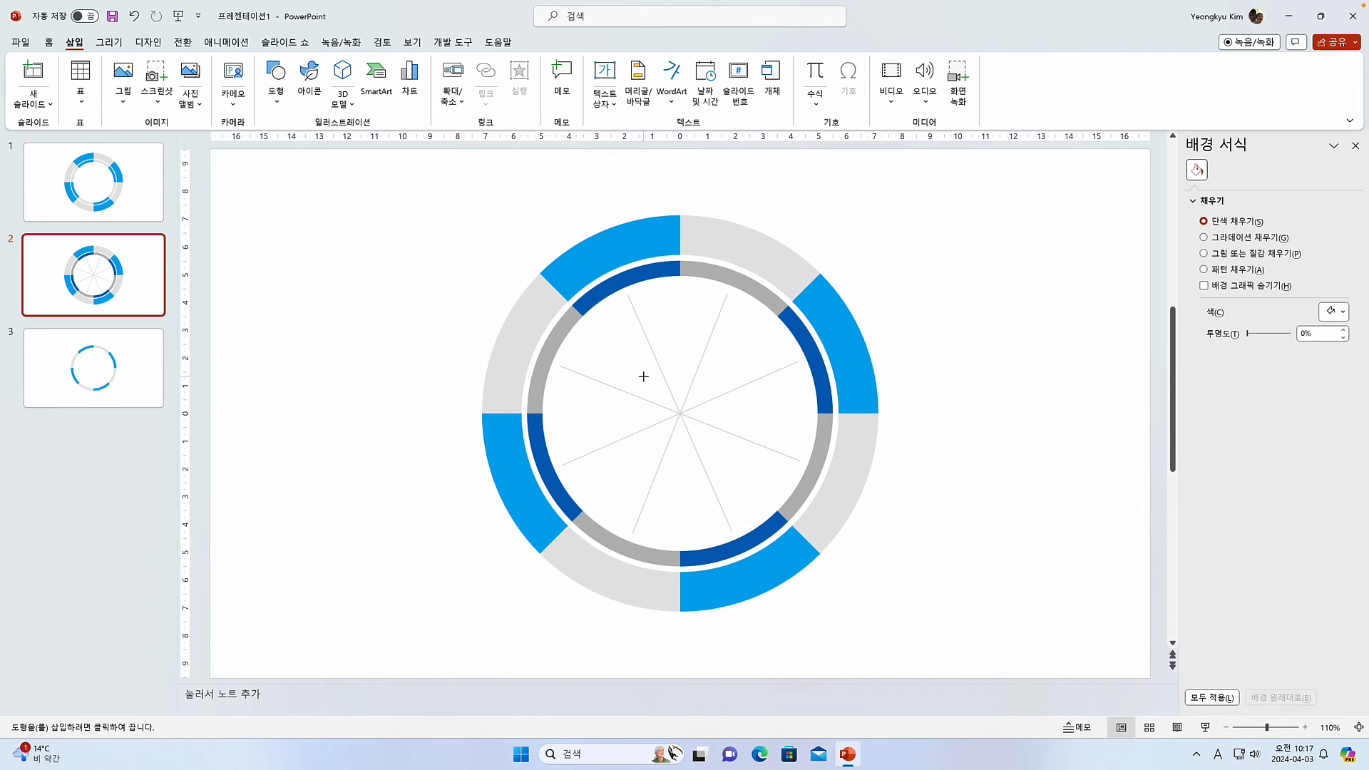
pyautogui.moveTo(627, 376); pyautogui.dragTo(728, 445)
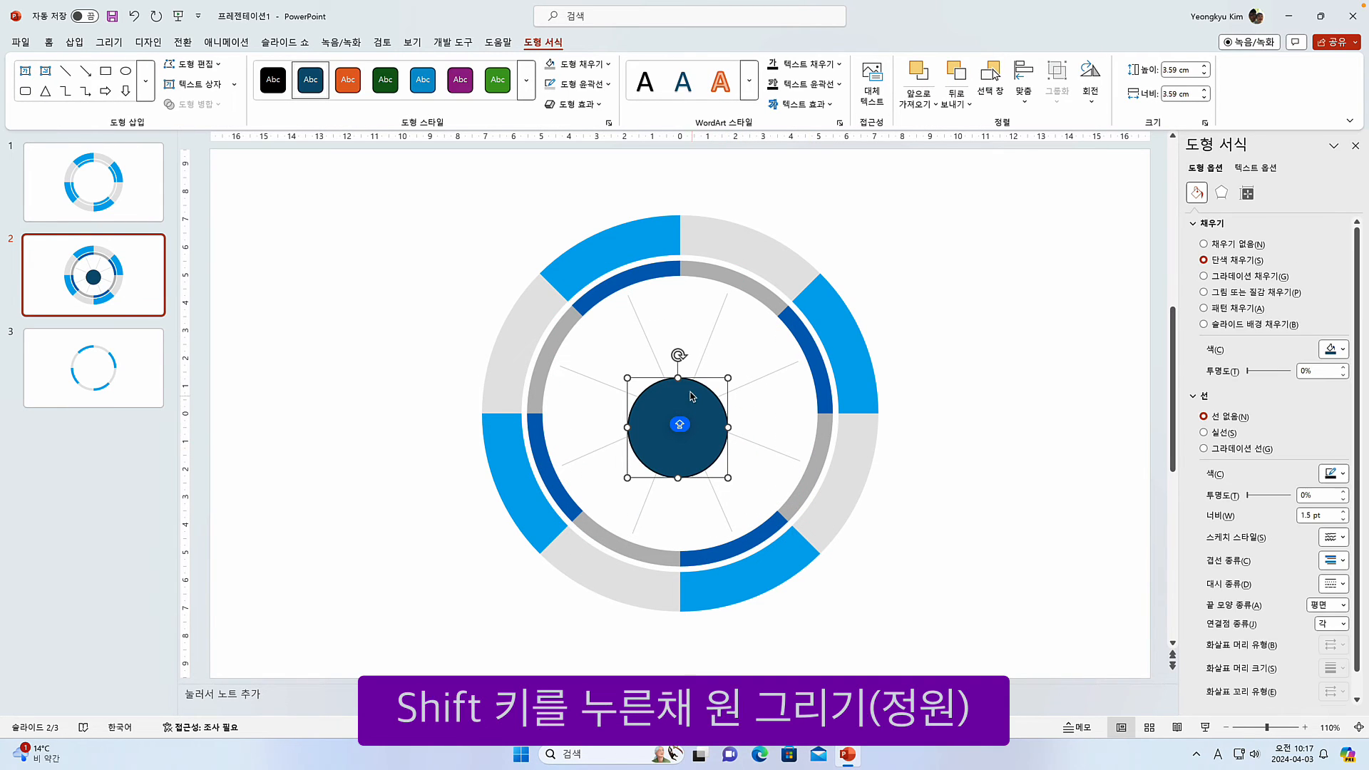
# Step: Fill the center circle with white and give it a very light gray outline 0.75 pt thick
pyautogui.click(607, 65)
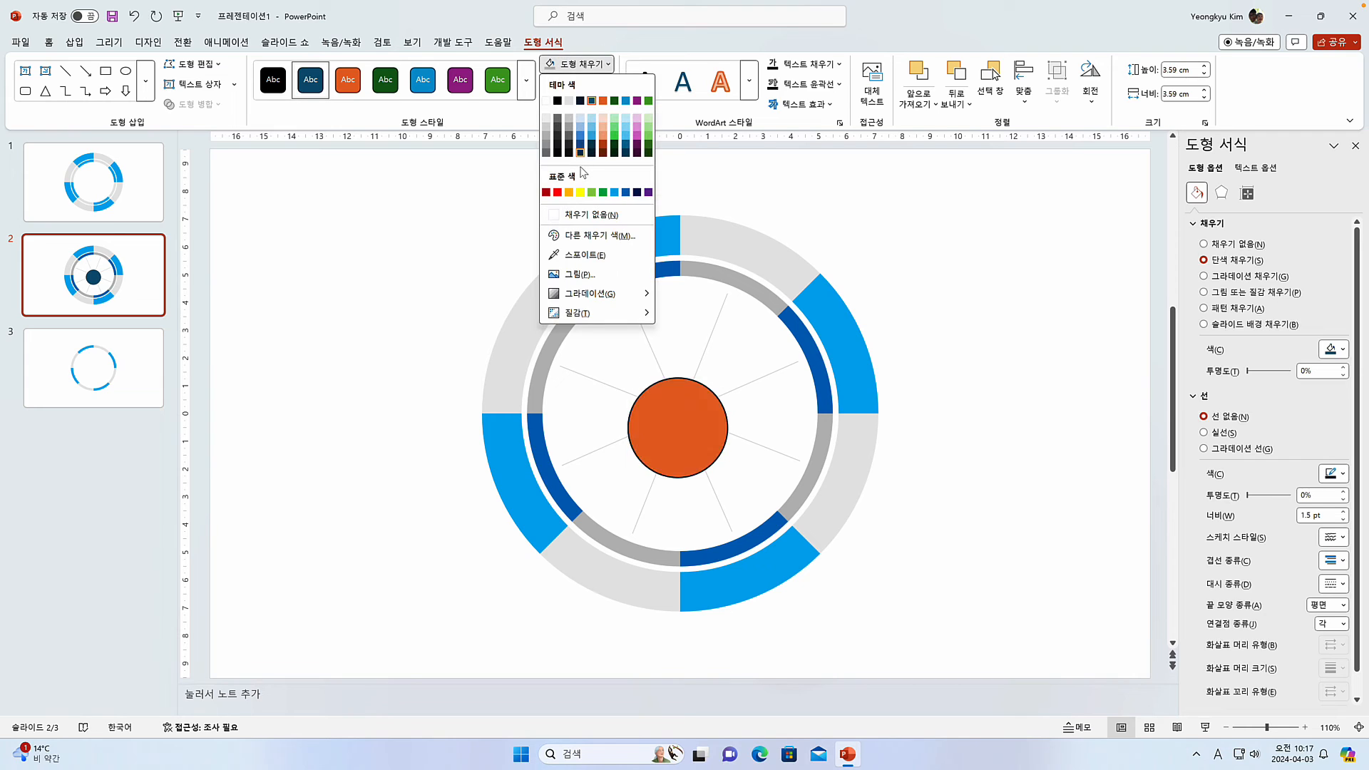
pyautogui.click(547, 101)
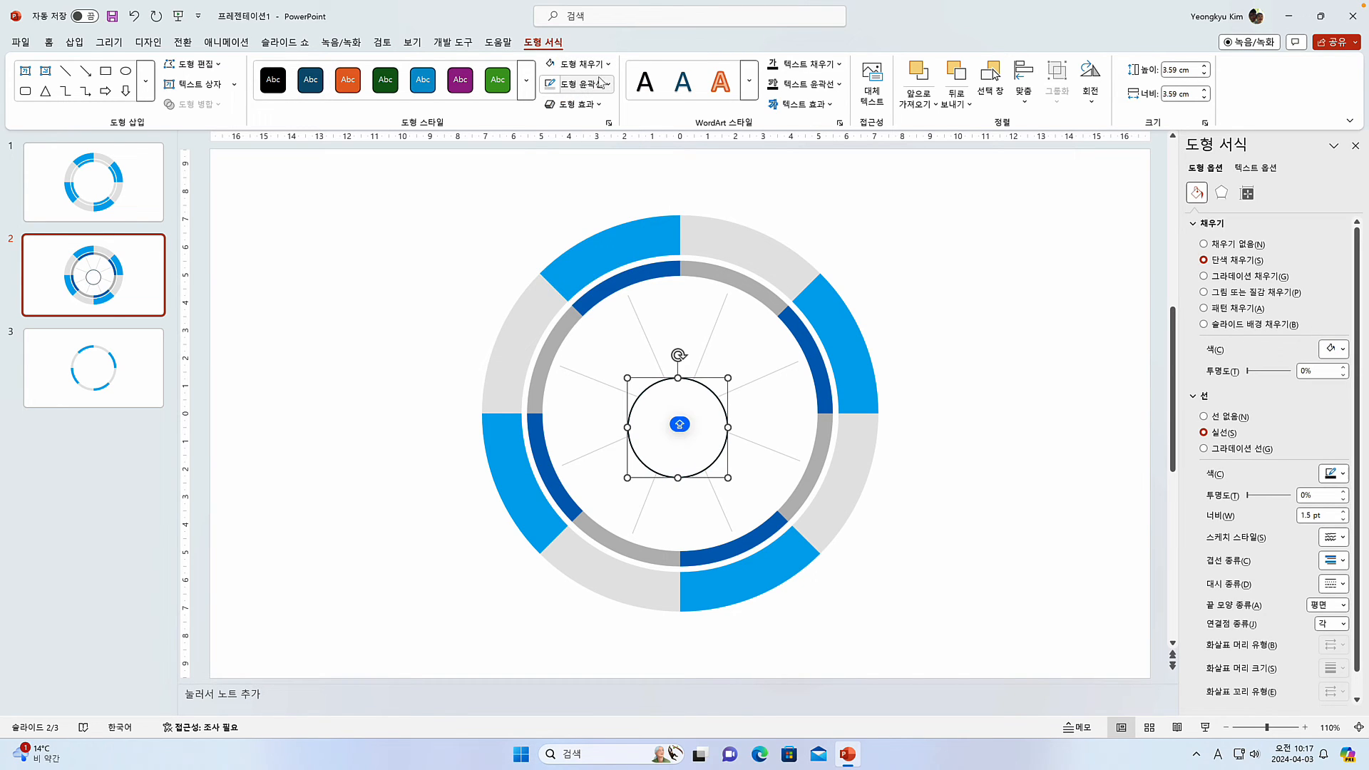
pyautogui.click(578, 84)
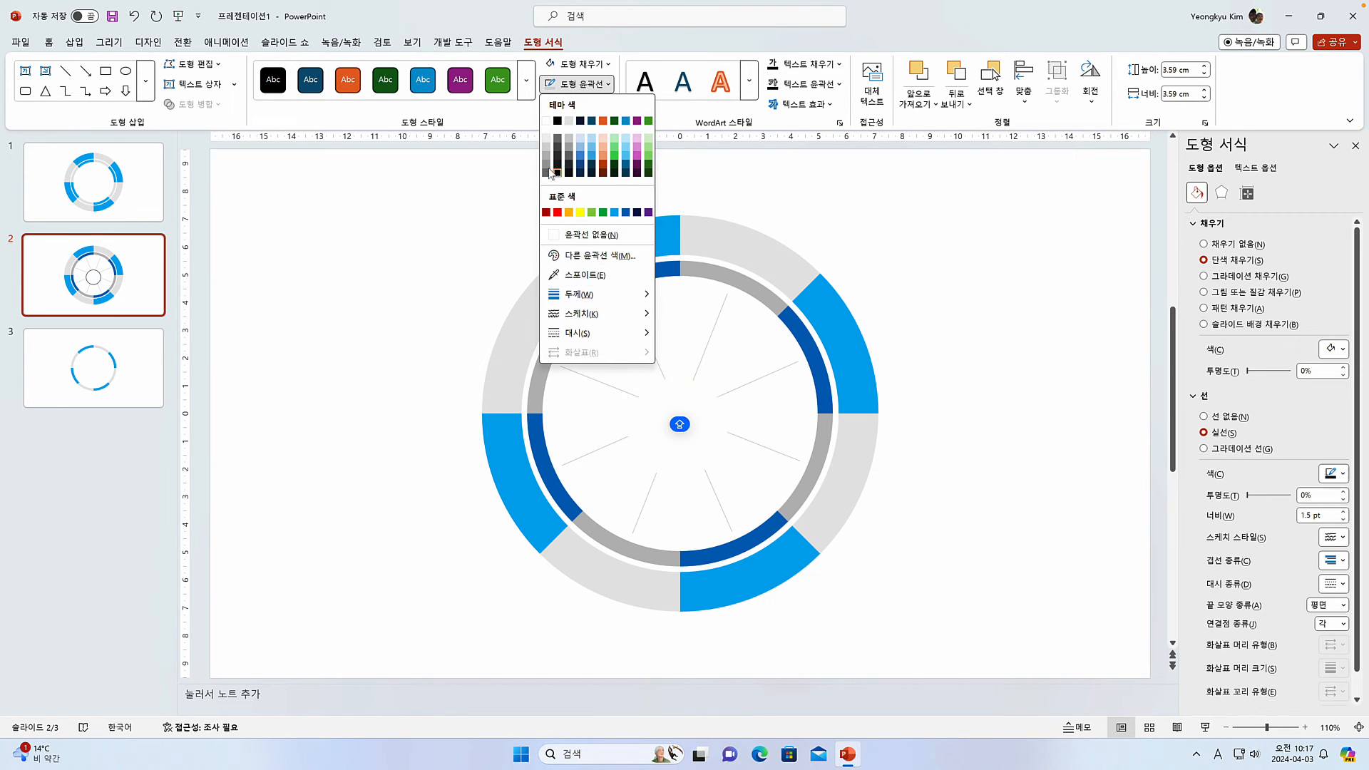
pyautogui.click(547, 140)
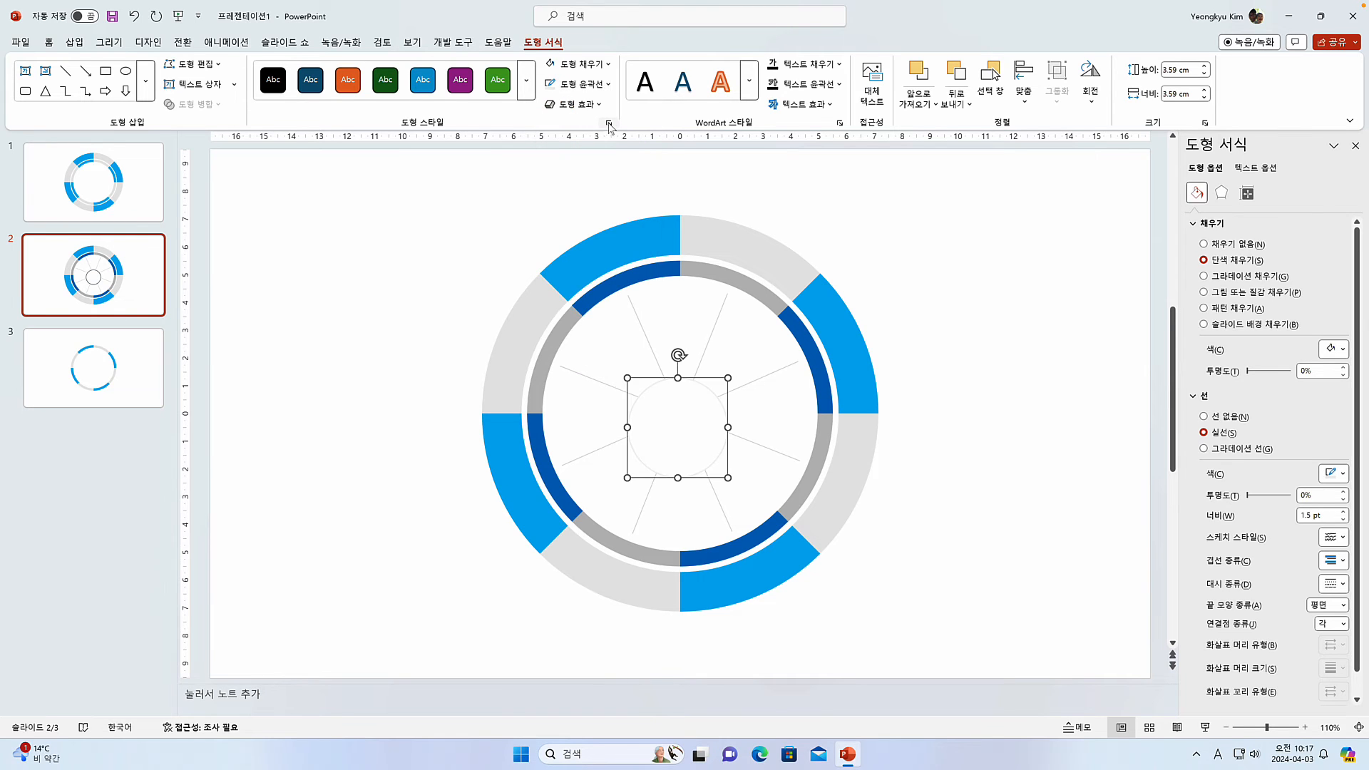
pyautogui.click(578, 84)
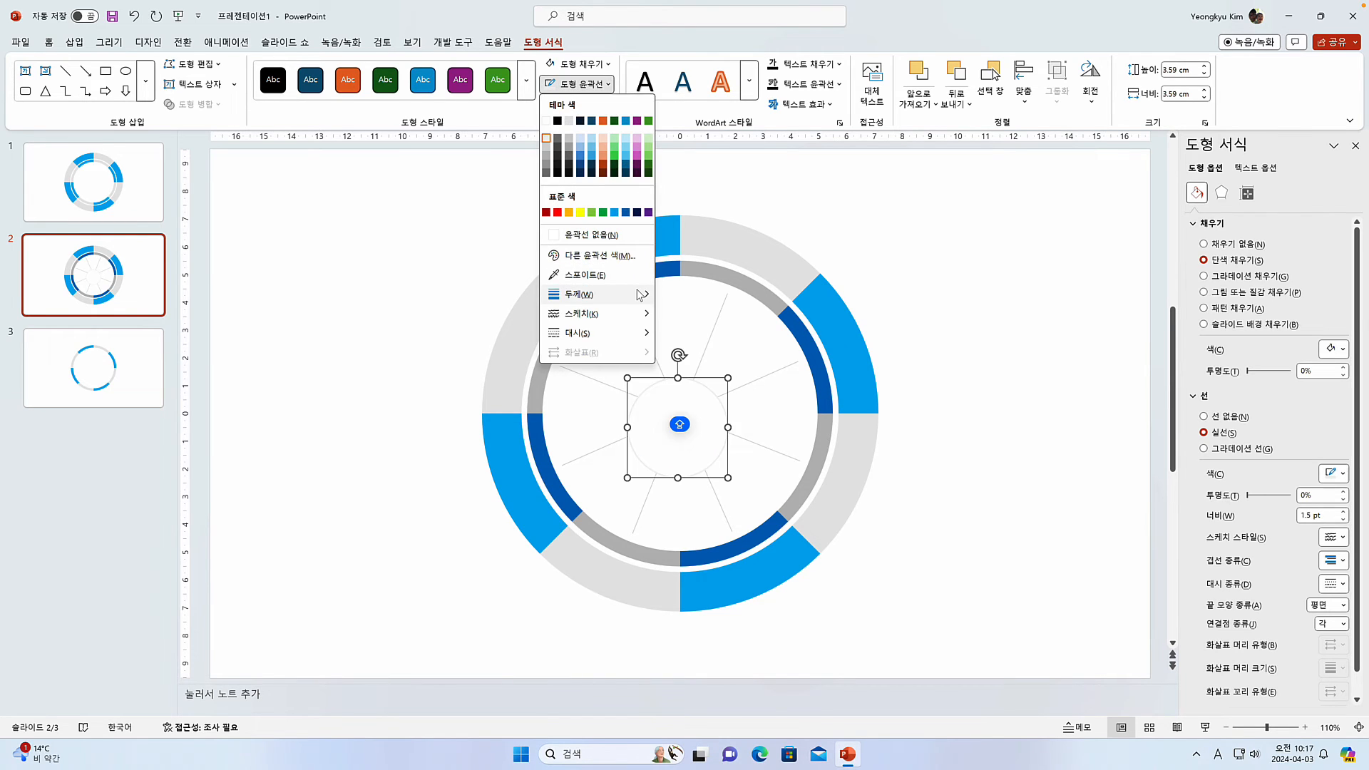
pyautogui.moveTo(640, 292)
pyautogui.click(708, 332)
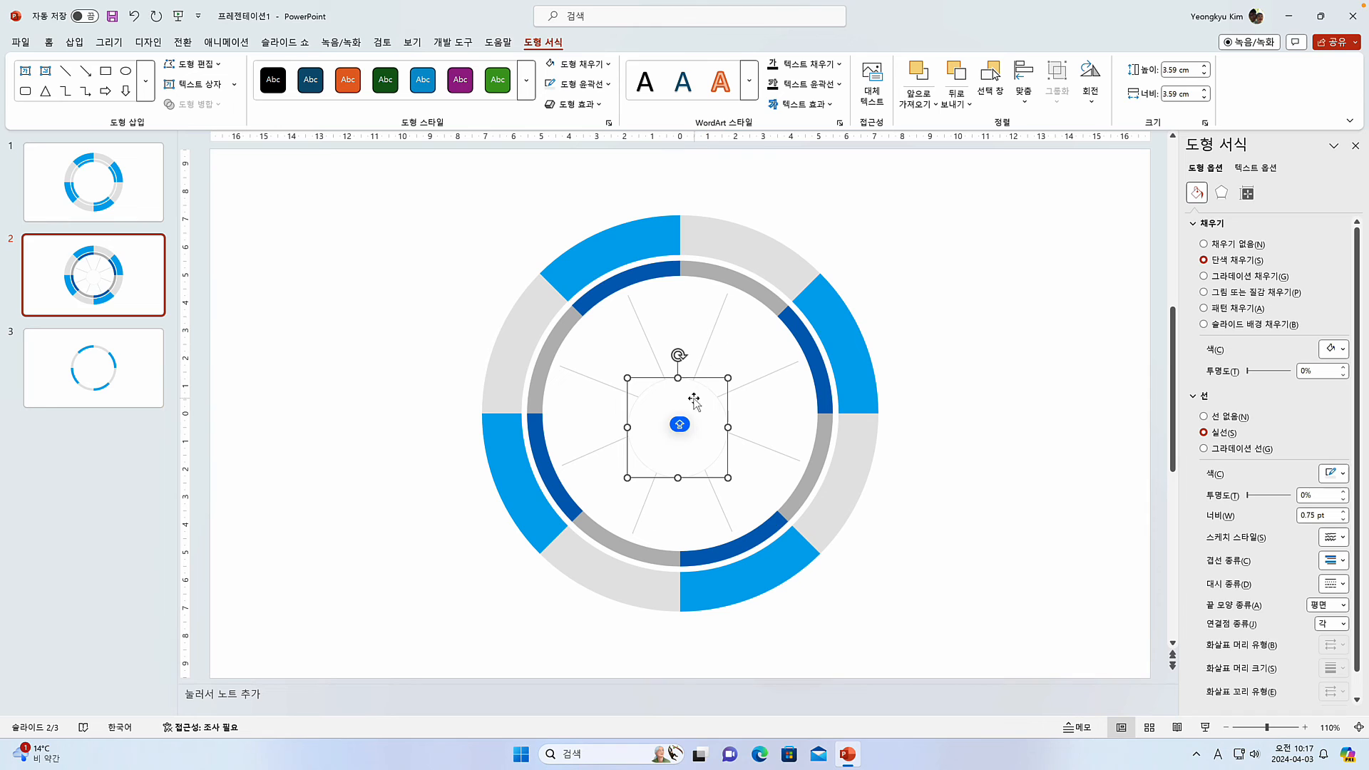
pyautogui.click(1007, 415)
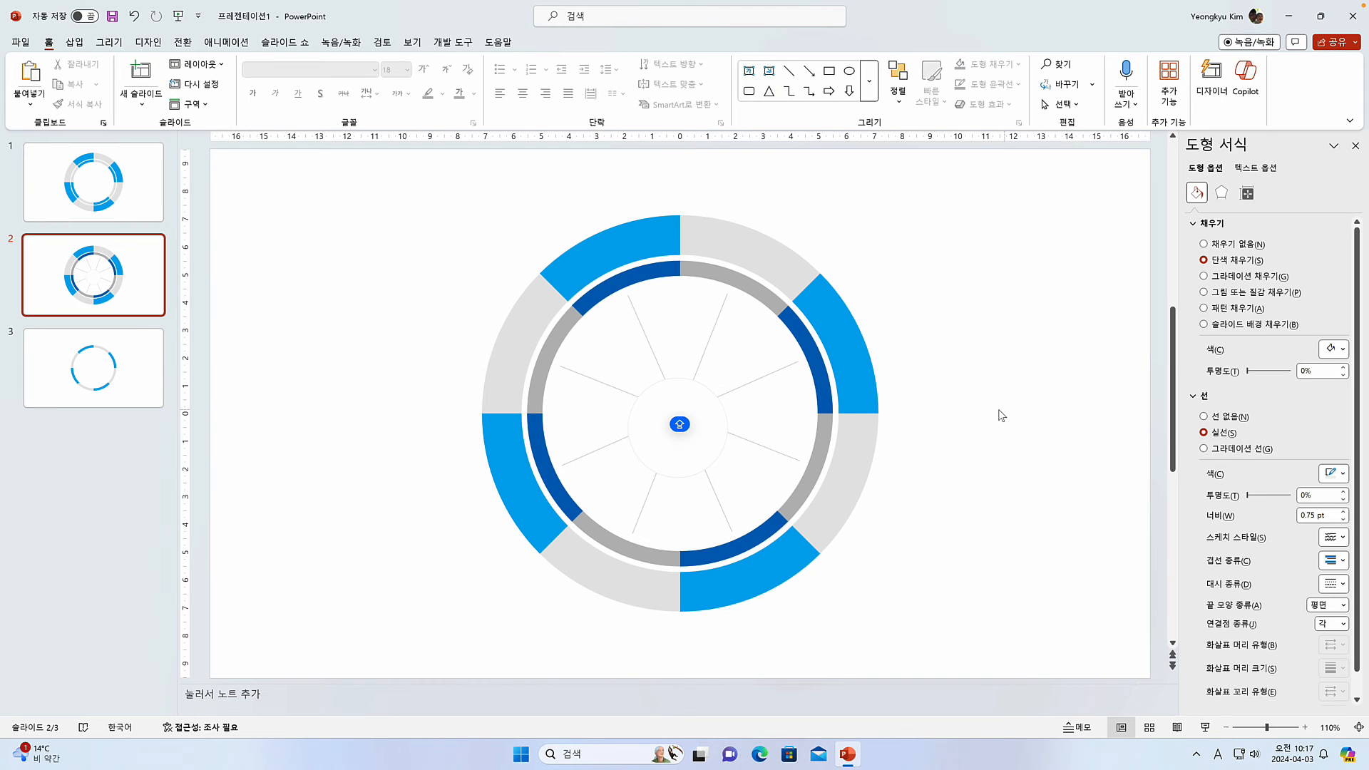
# Step: Align all objects on the slide to each other by their horizontal centers and vertical middles
pyautogui.press('capslock')
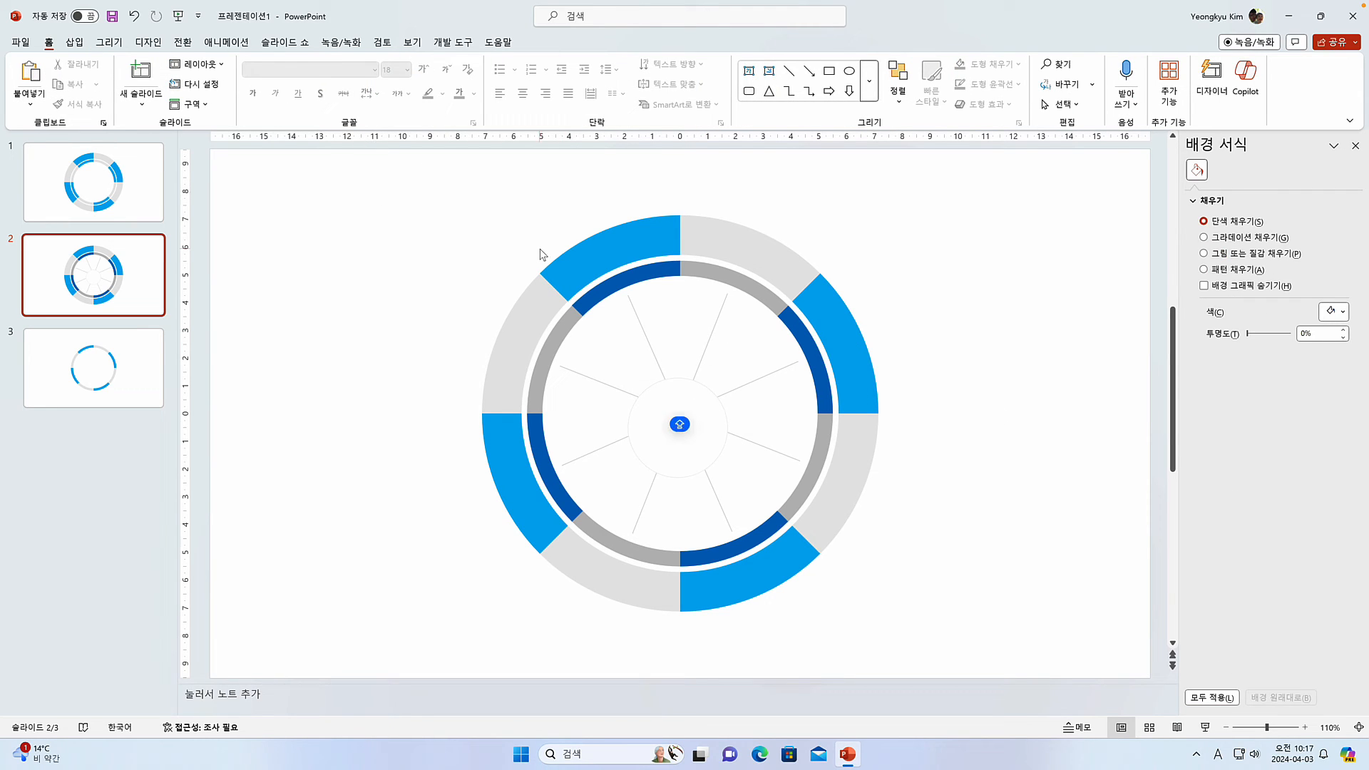
pyautogui.hotkey('ctrl', 'a')
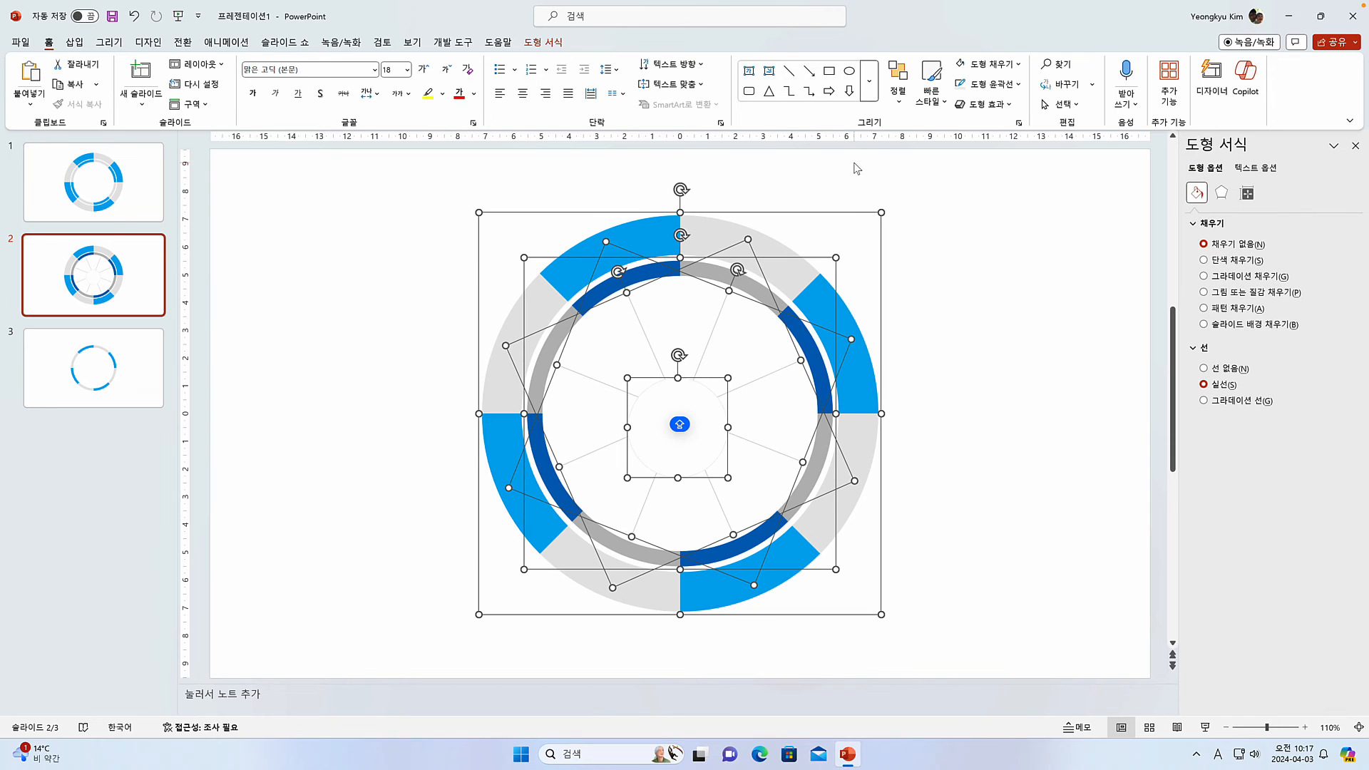
pyautogui.click(909, 100)
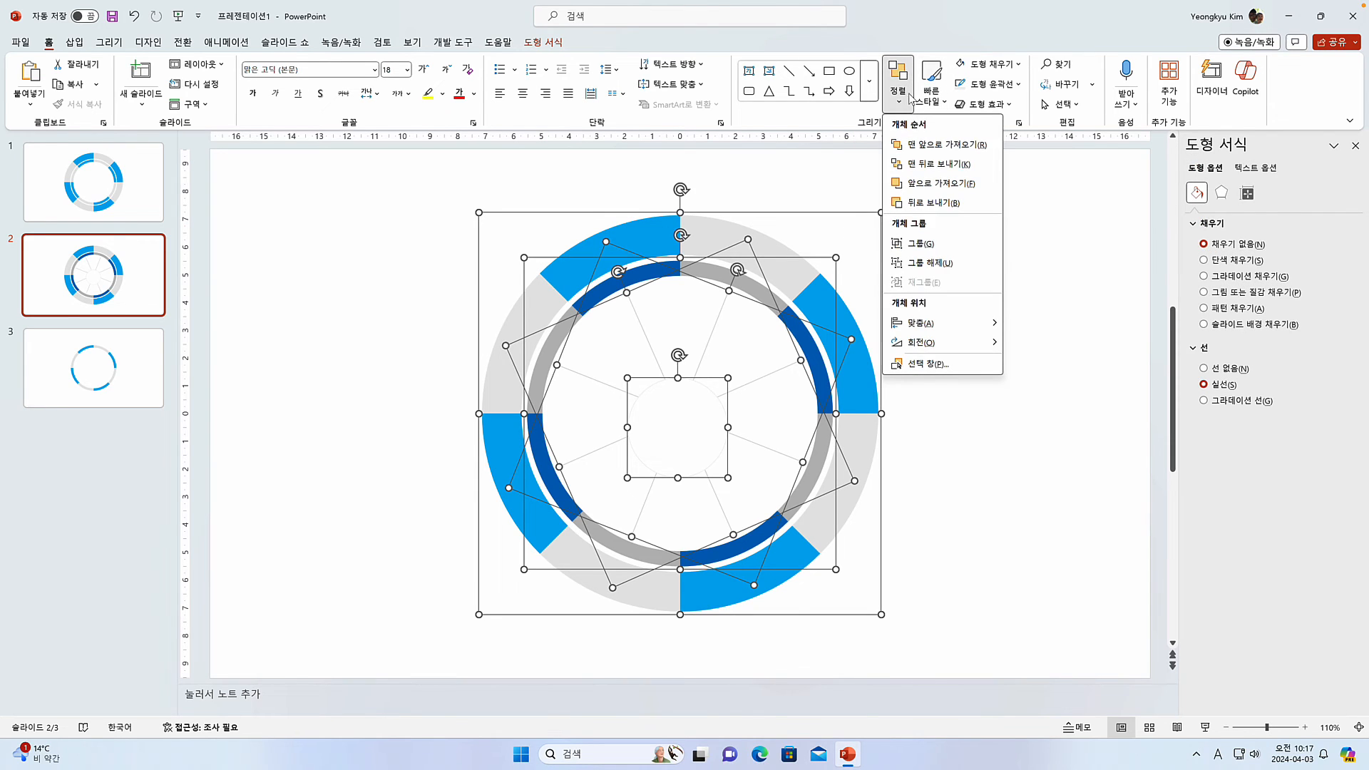
pyautogui.moveTo(939, 334)
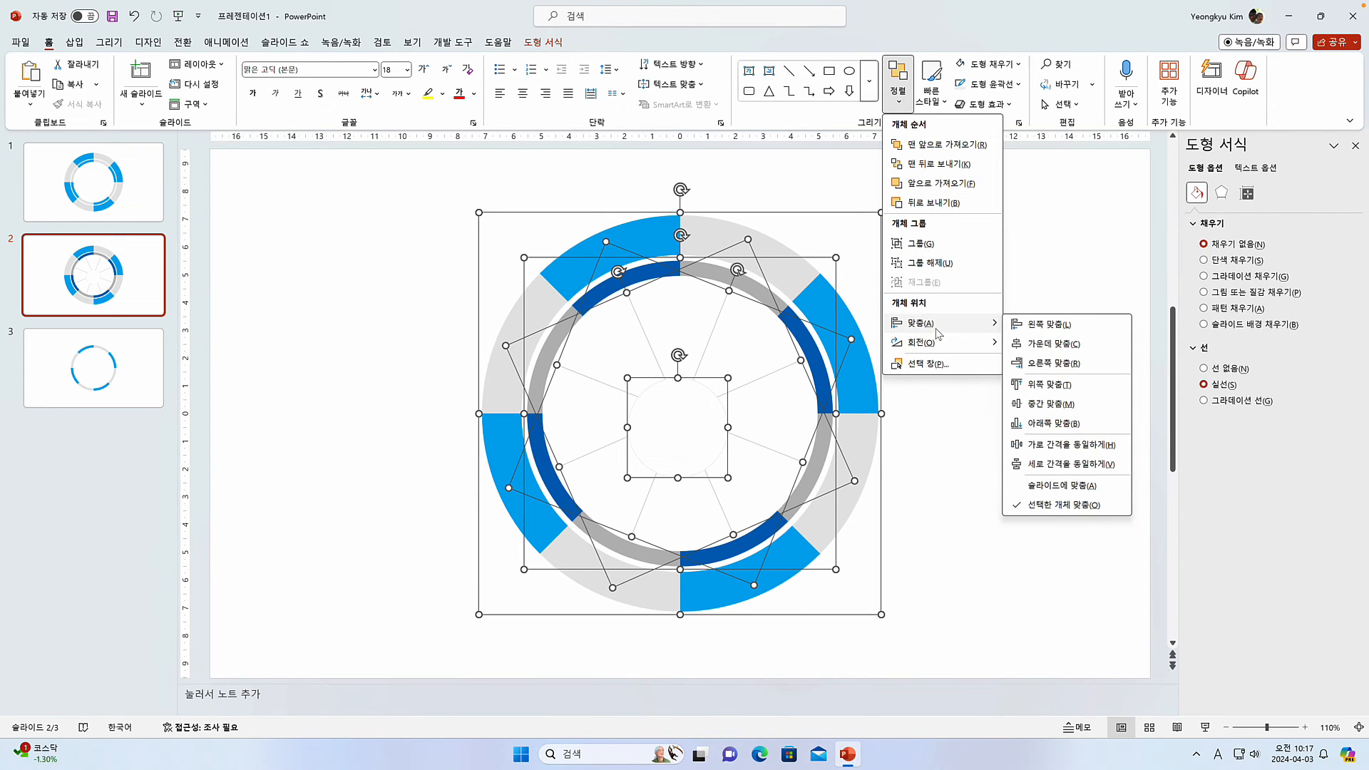
pyautogui.click(1021, 348)
pyautogui.click(894, 104)
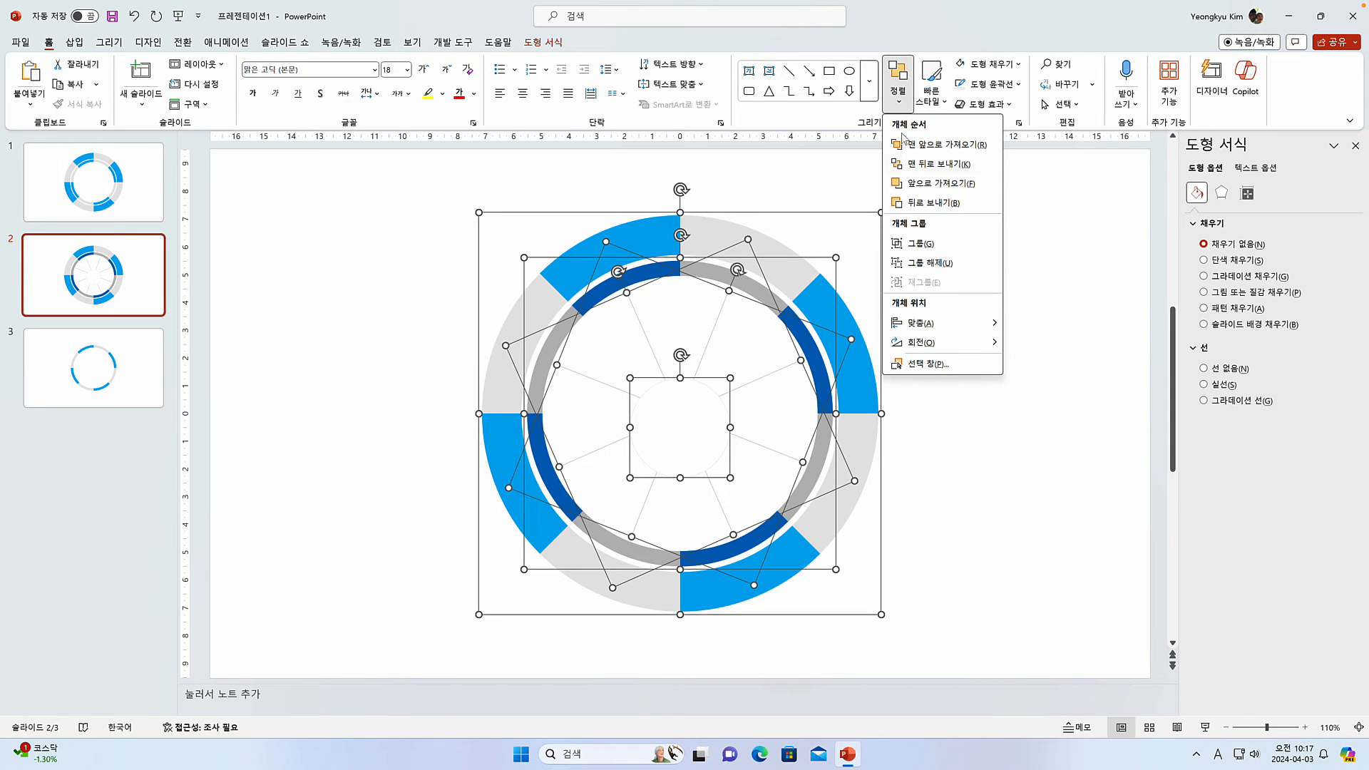
pyautogui.moveTo(940, 332)
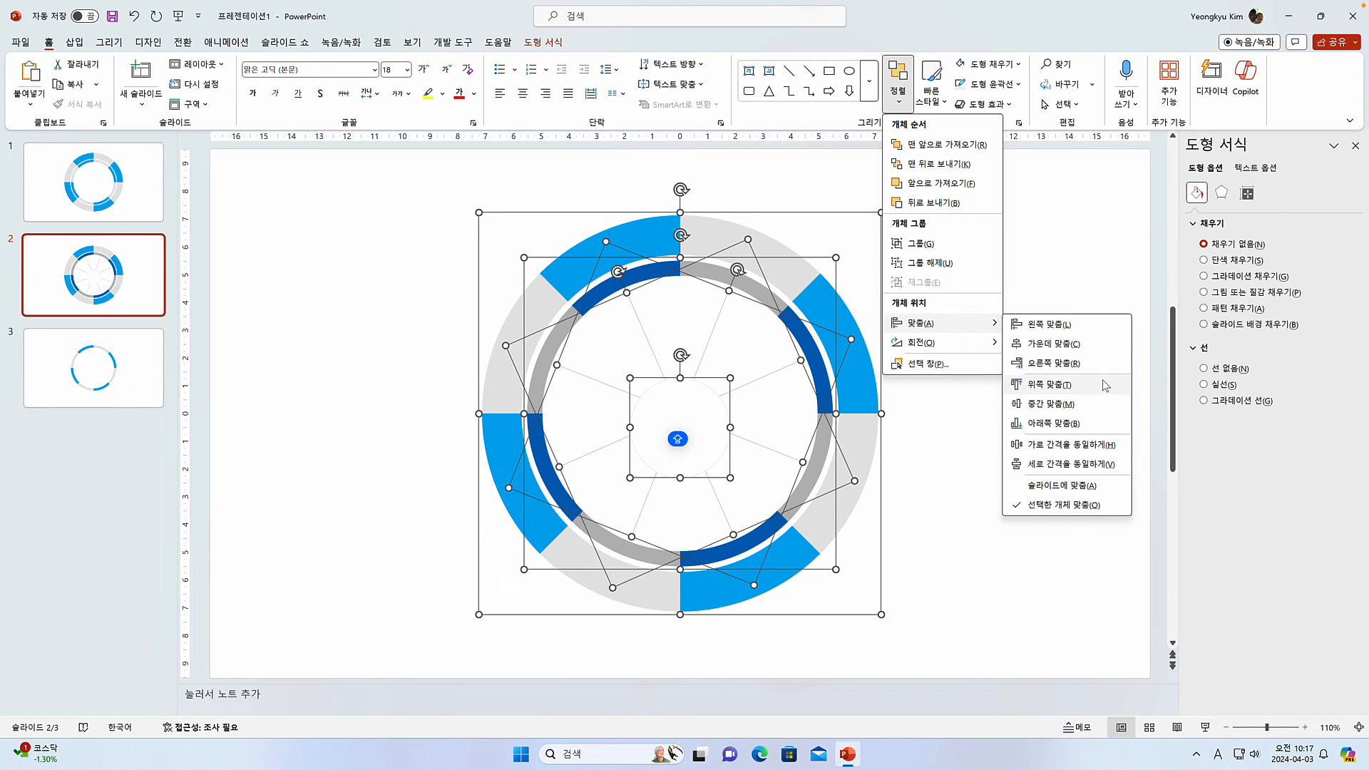
pyautogui.click(1078, 403)
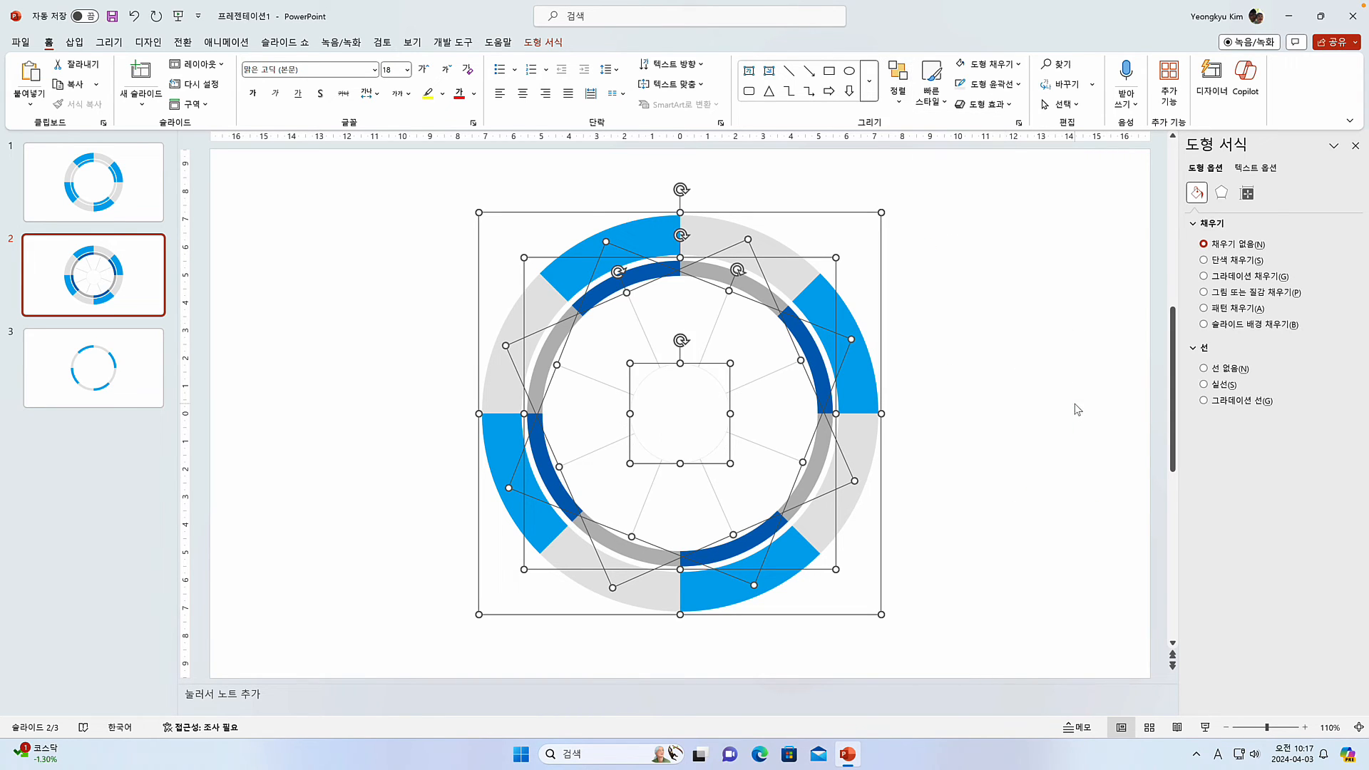
pyautogui.click(965, 427)
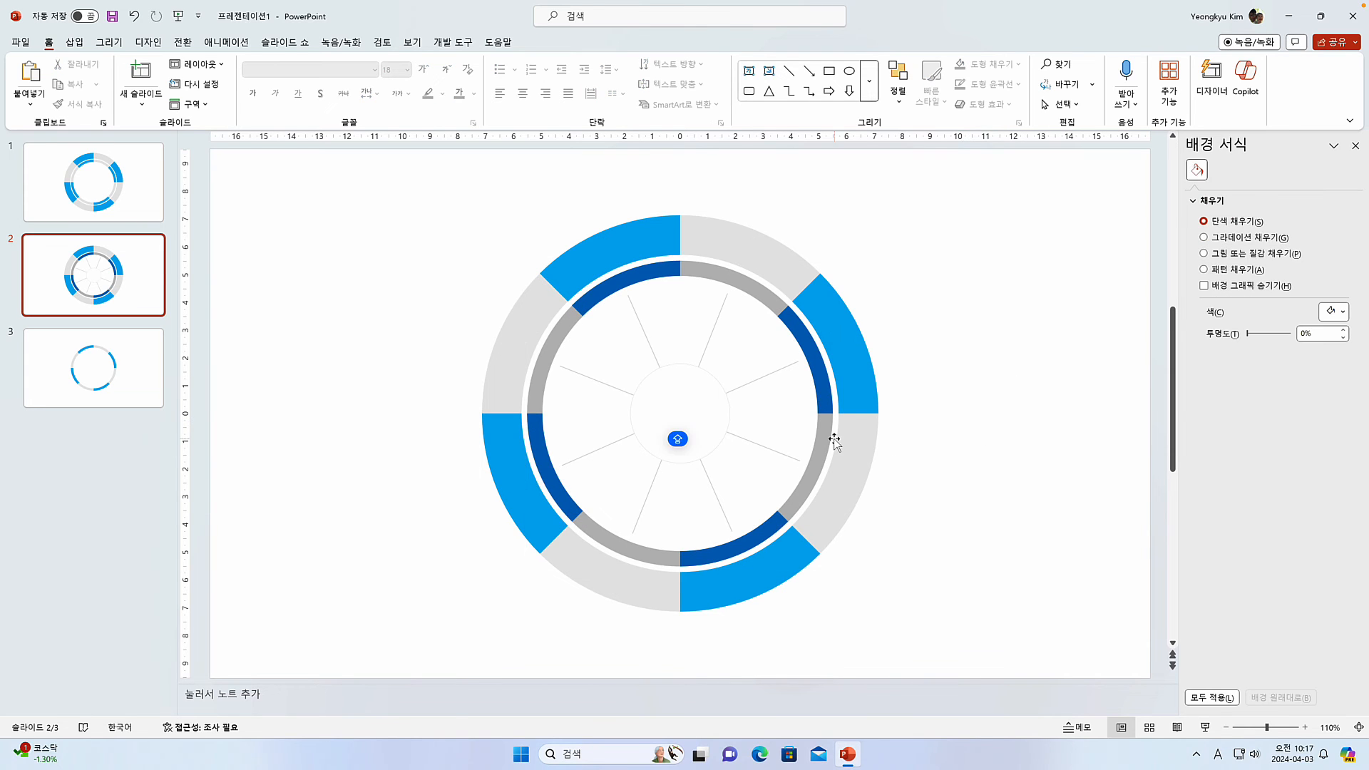
# Step: Apply the outer shadow preset offset to the lower right to the center circle
pyautogui.click(668, 410)
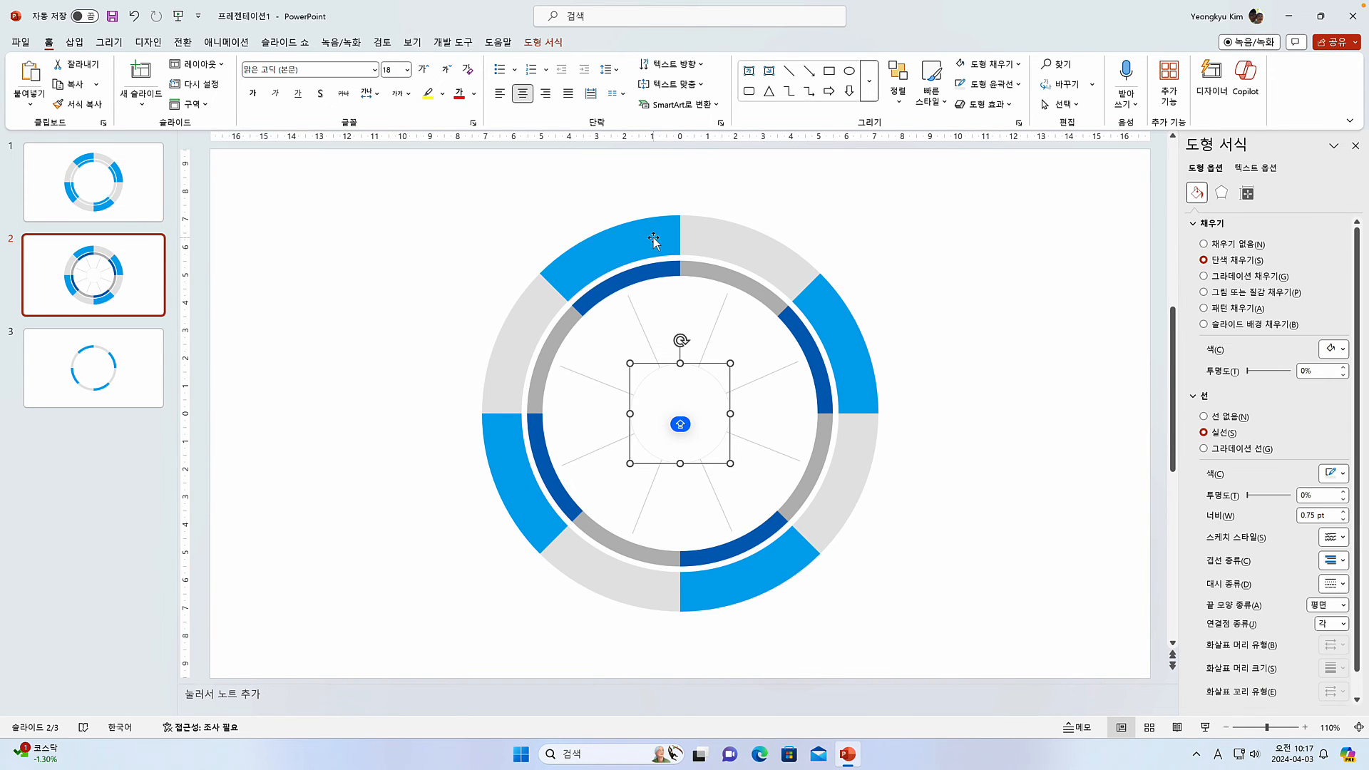
pyautogui.click(542, 42)
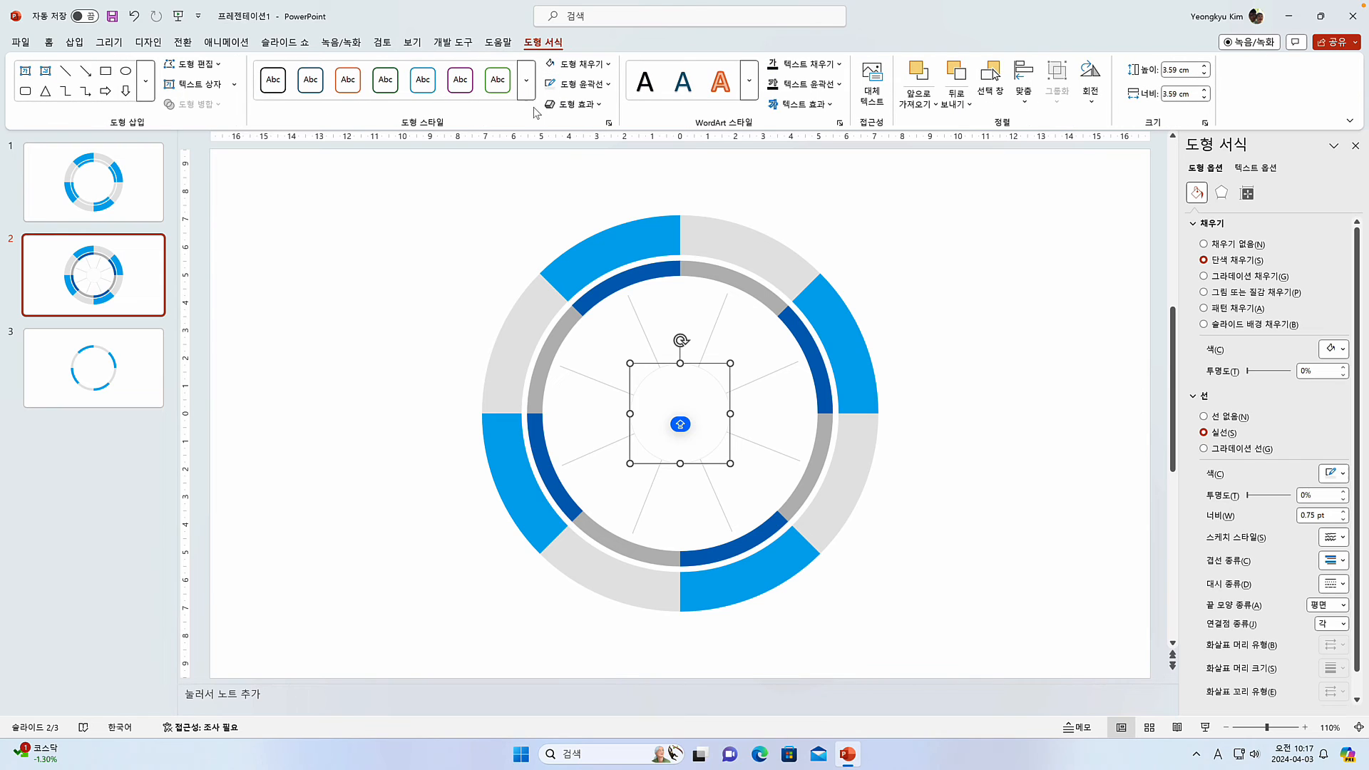
pyautogui.click(600, 107)
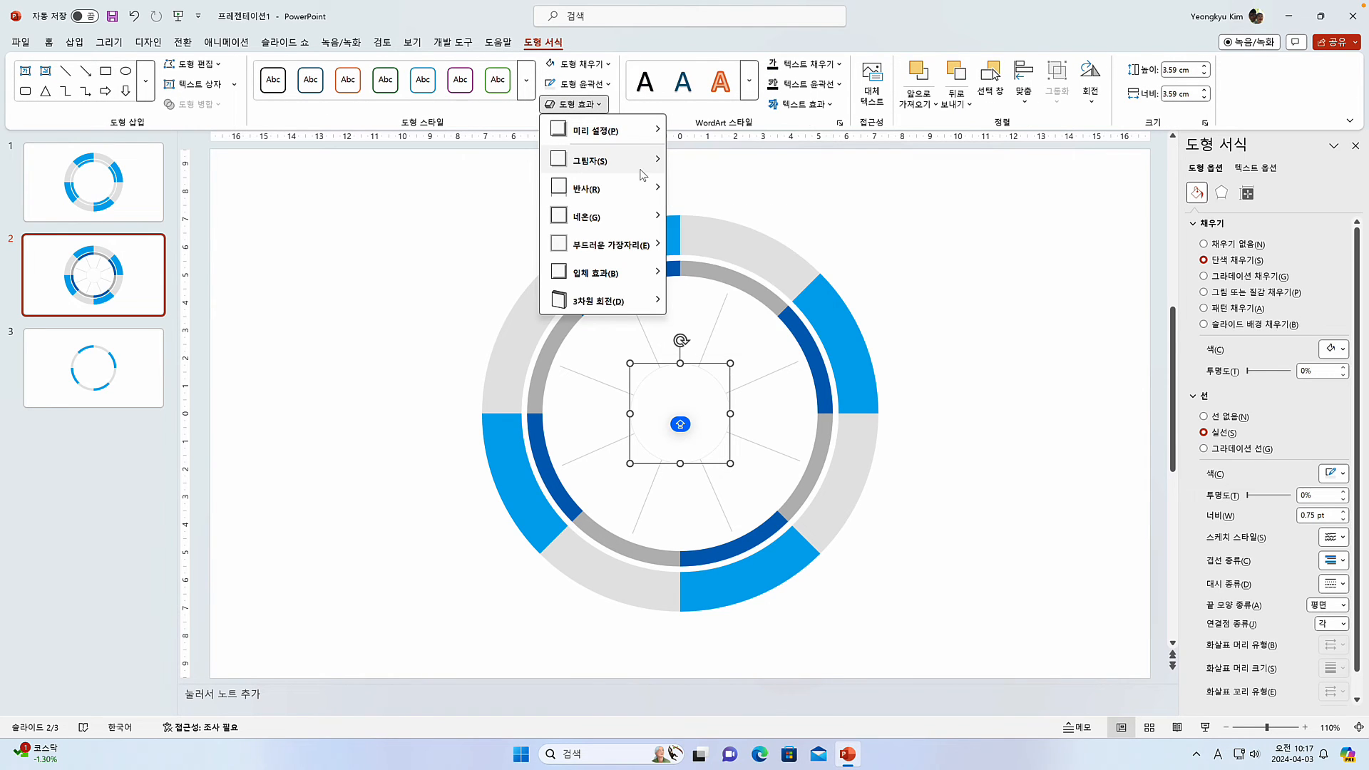
pyautogui.moveTo(645, 175)
pyautogui.click(673, 251)
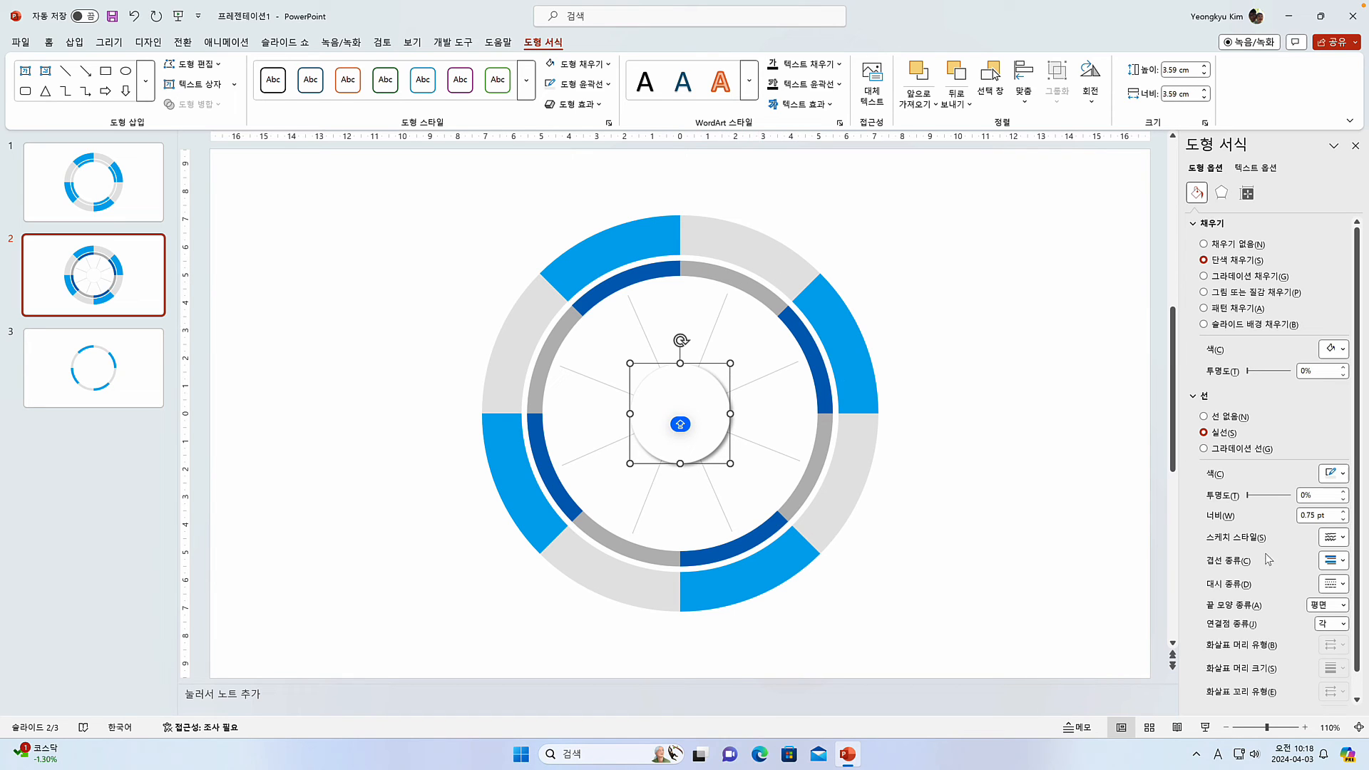
# Step: Fine-tune the center circle's shadow by reducing its blur and adjusting its size
pyautogui.scroll(-1, 1228, 449)
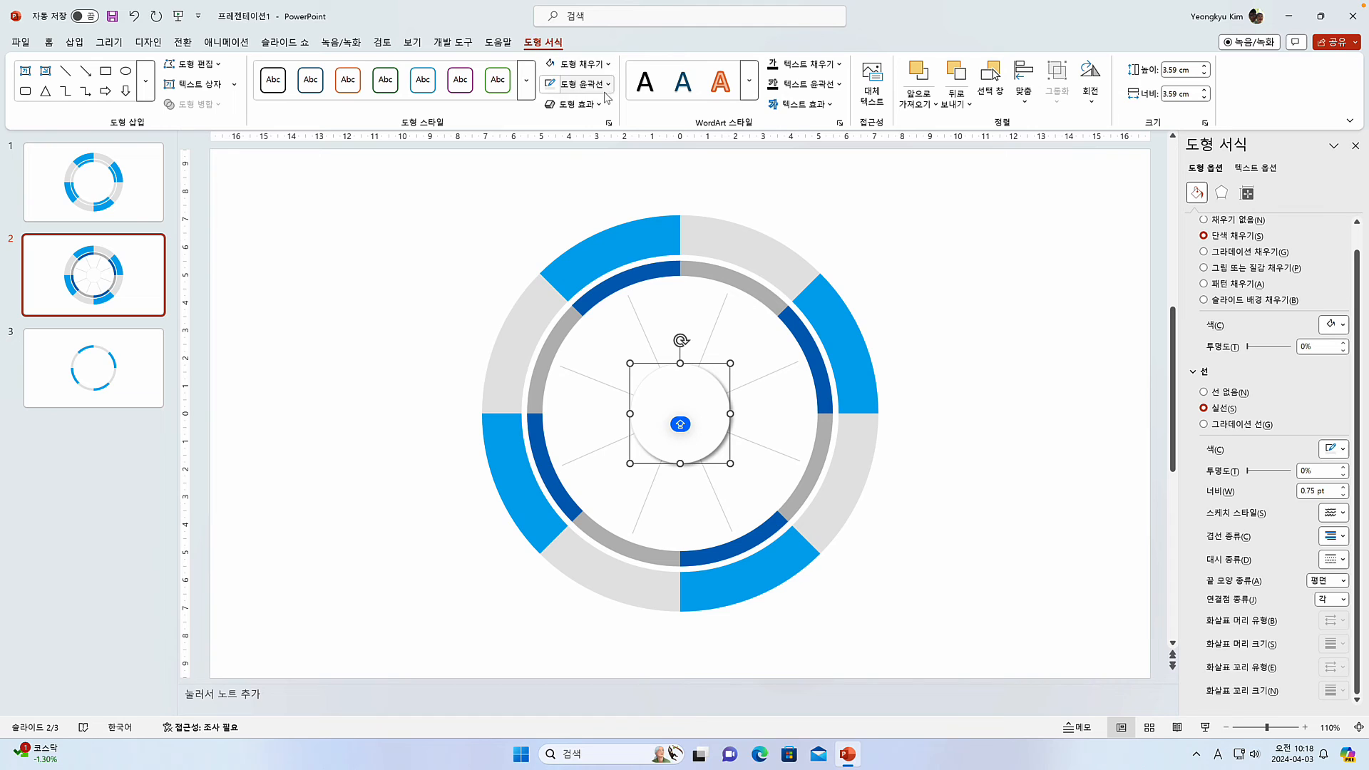
pyautogui.click(578, 104)
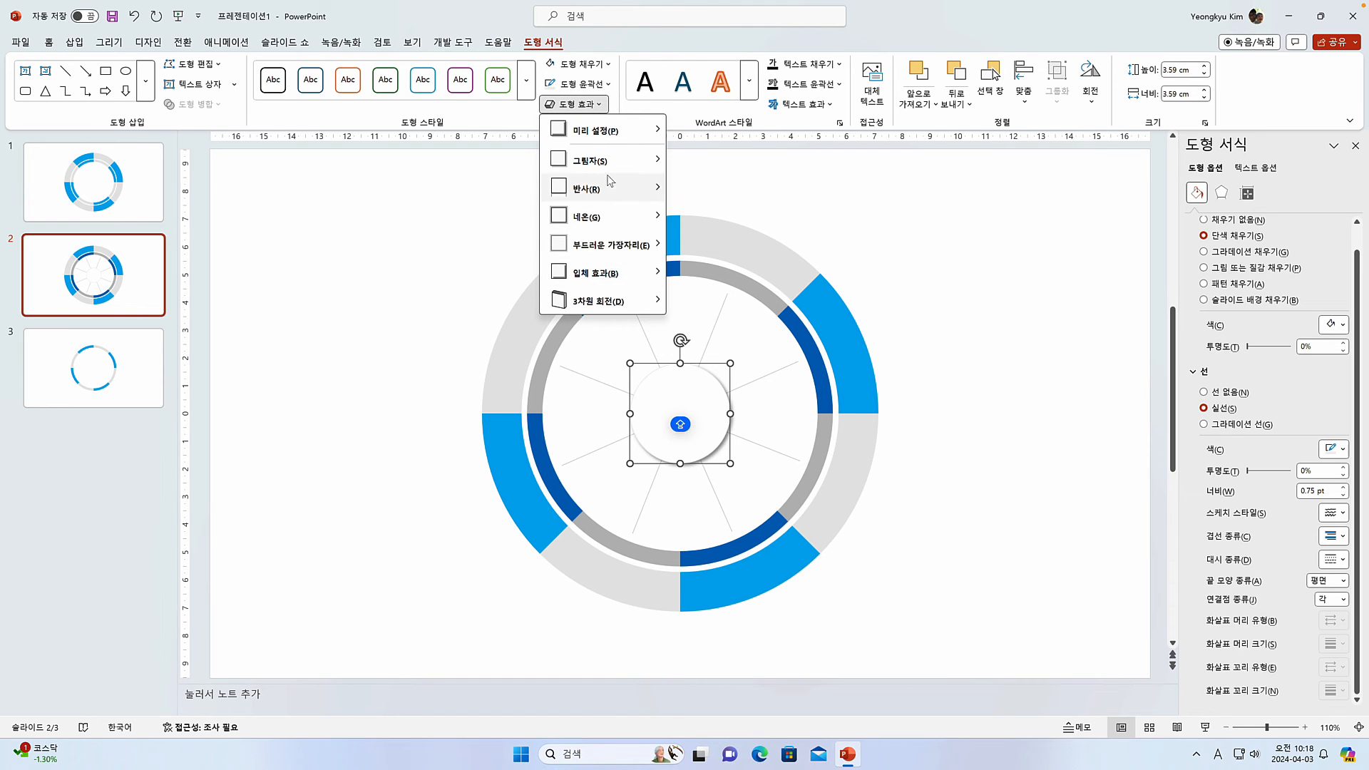
pyautogui.moveTo(612, 162)
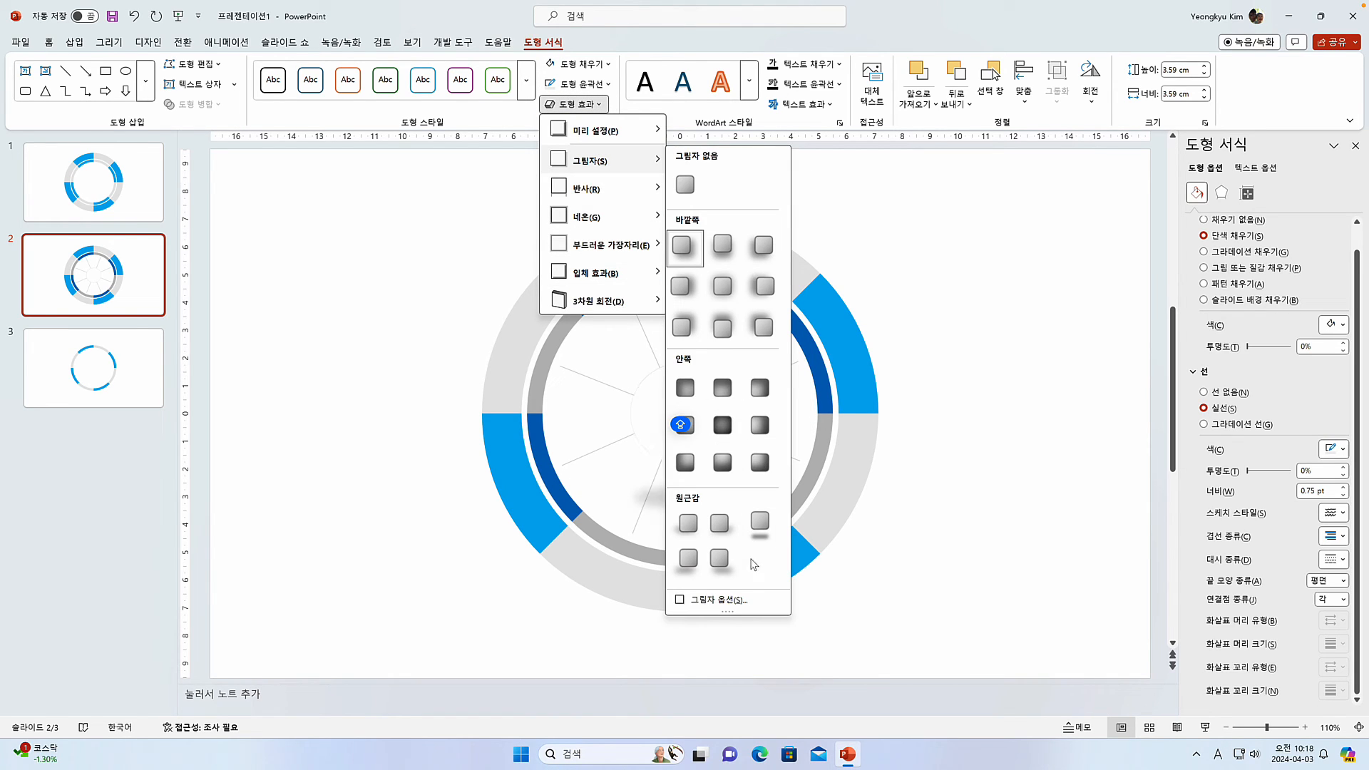
pyautogui.click(722, 603)
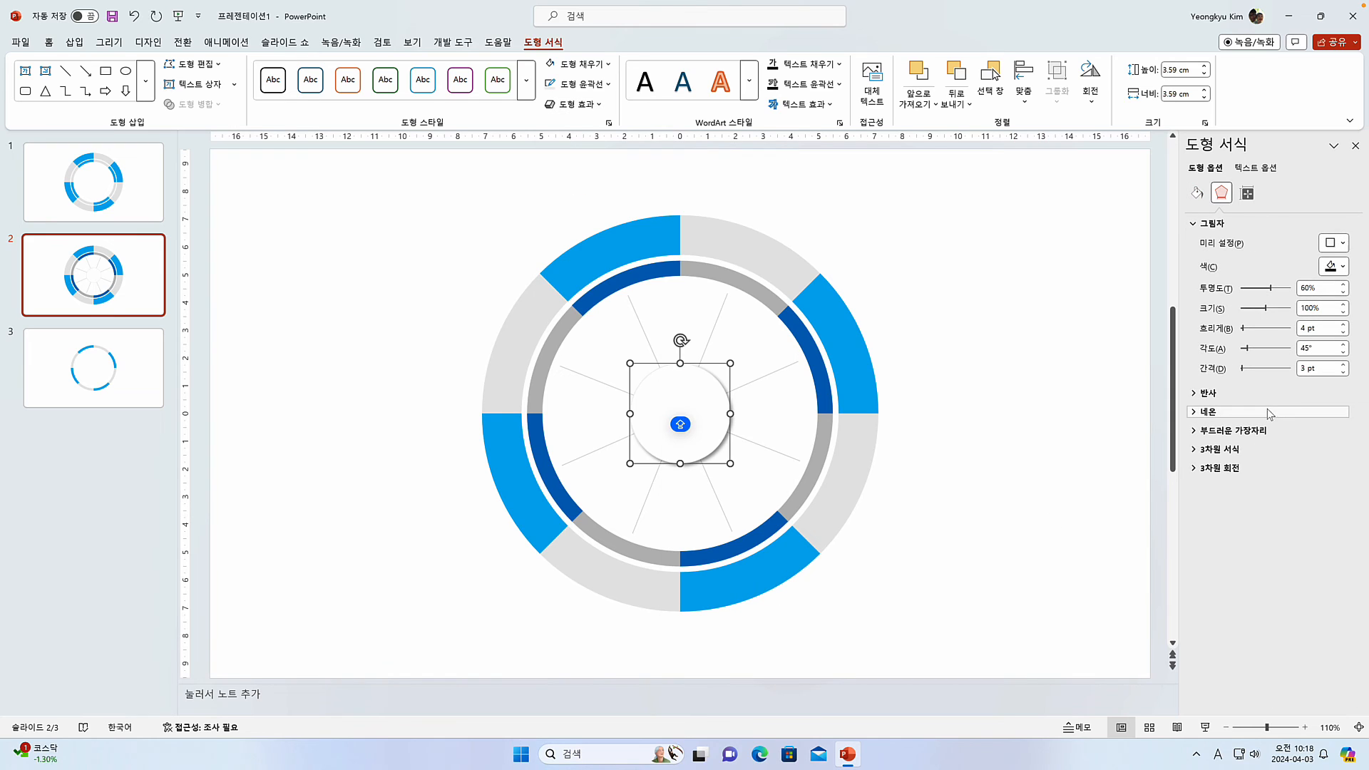
pyautogui.moveTo(1249, 332); pyautogui.dragTo(1265, 305)
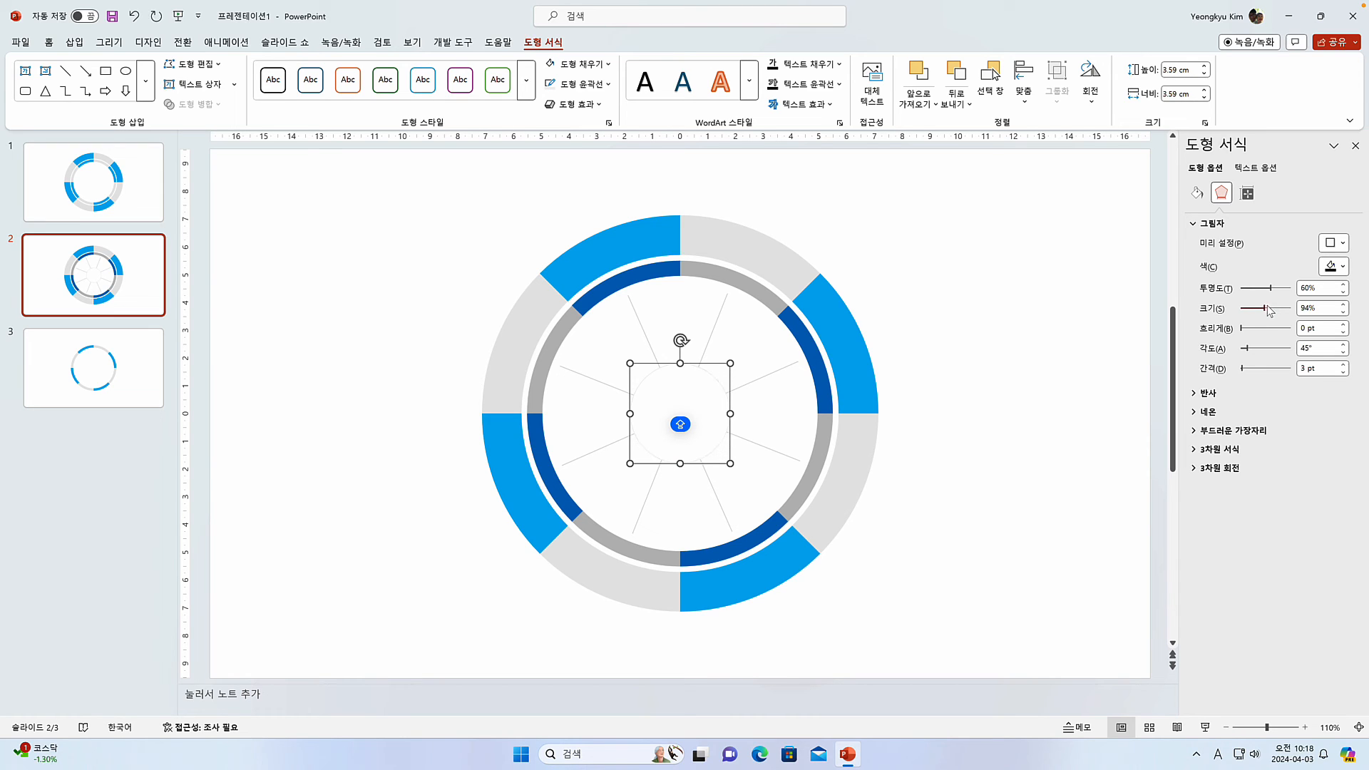
pyautogui.click(1029, 389)
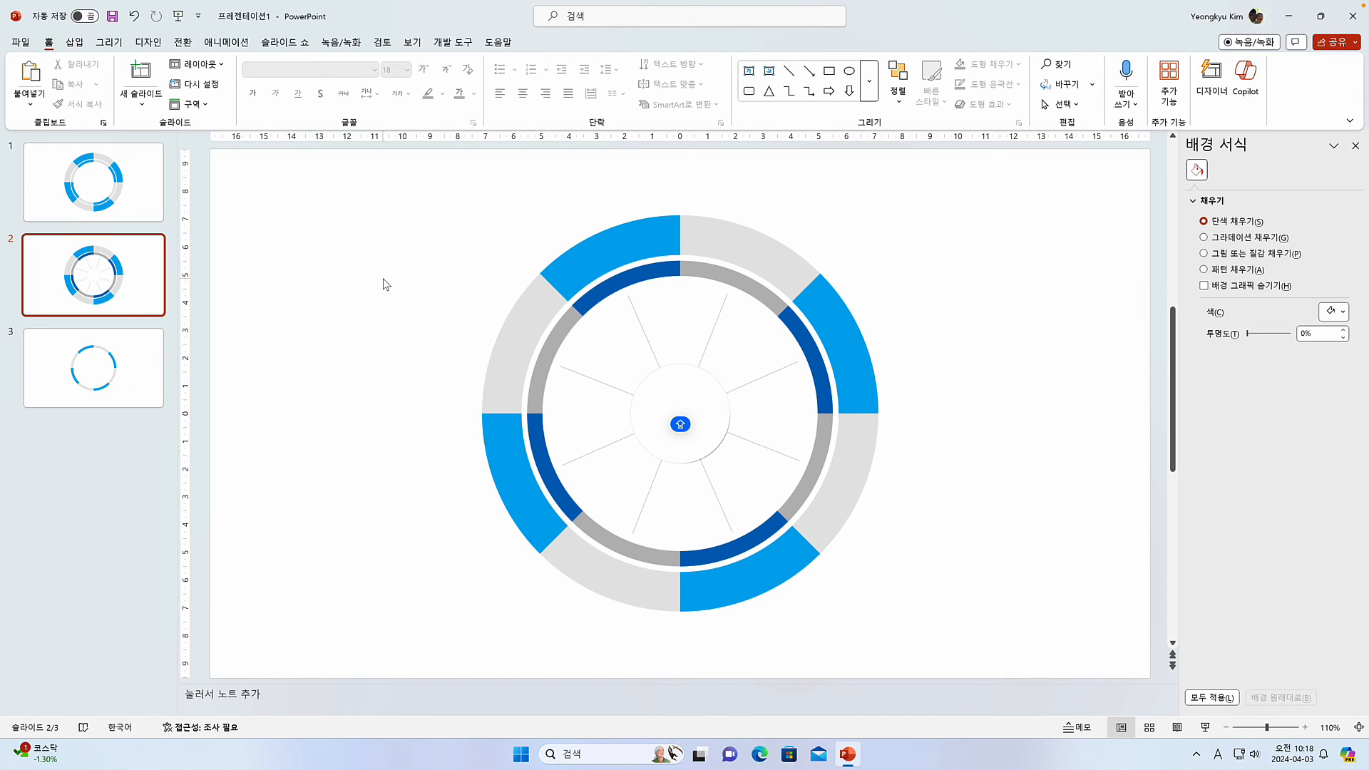
# Step: Insert a text box inside the center circle reading "Title" with centered text
pyautogui.click(74, 42)
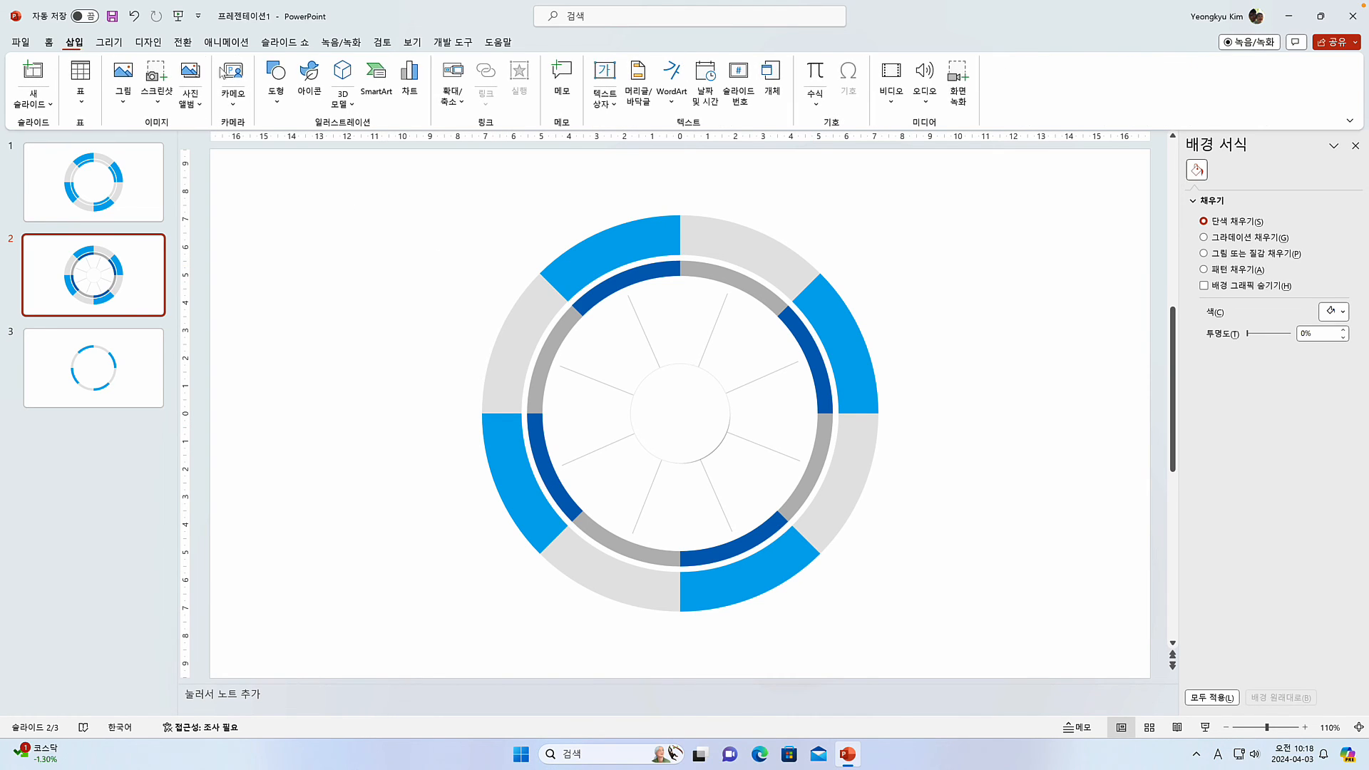
pyautogui.click(605, 75)
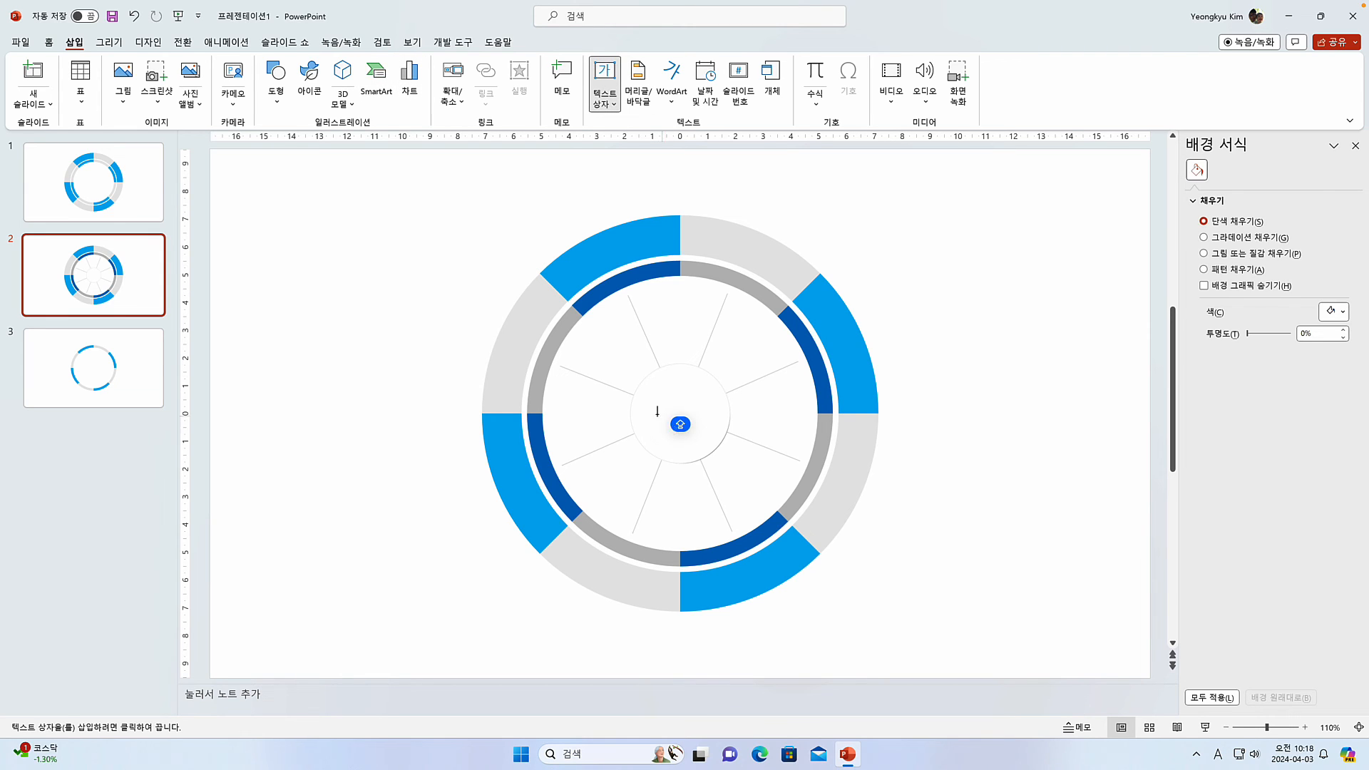
pyautogui.moveTo(647, 397); pyautogui.dragTo(718, 439)
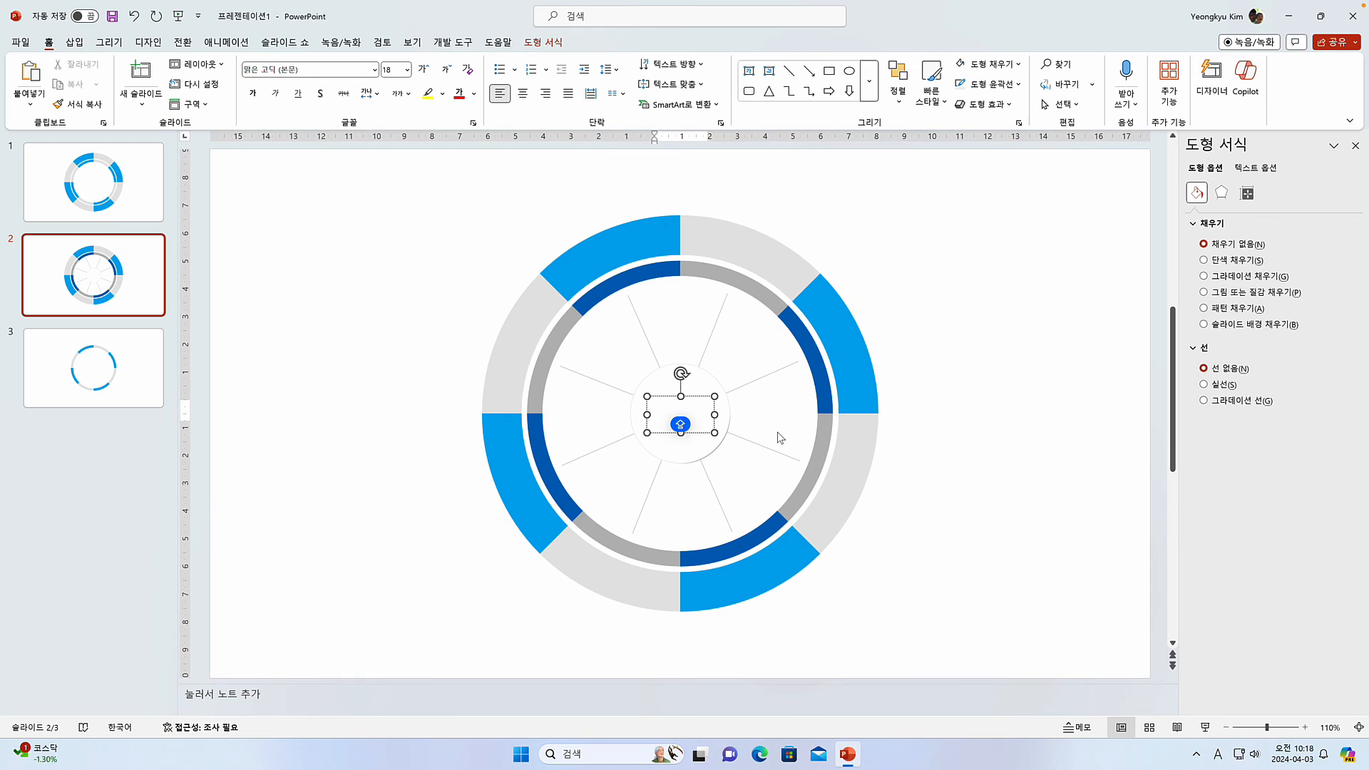
pyautogui.press('Hangul')
pyautogui.press('Hangul')
pyautogui.write('Title')
pyautogui.hotkey('ctrl', 'e')
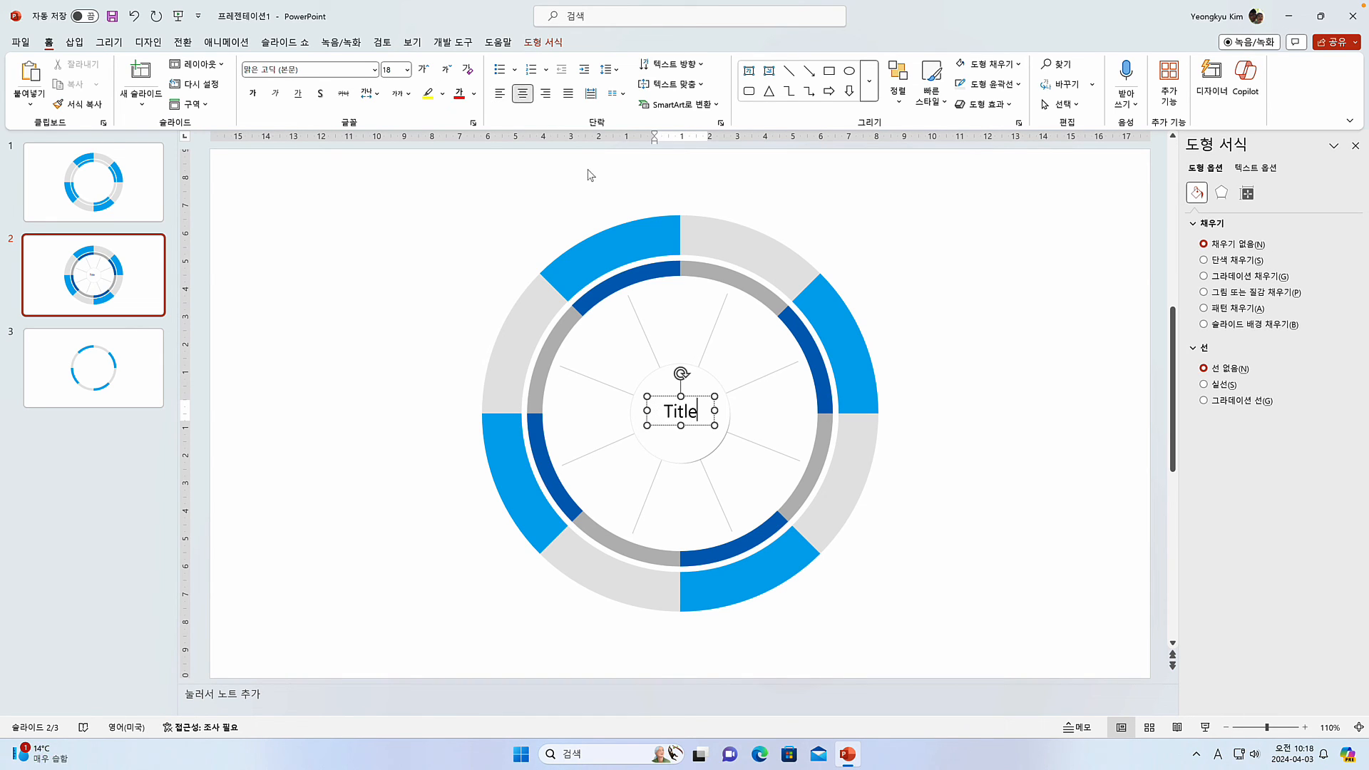
# Step: Duplicate the "Title" text box onto the upper-left blue segment of the outer ring and change its text to "item"
pyautogui.click(696, 397)
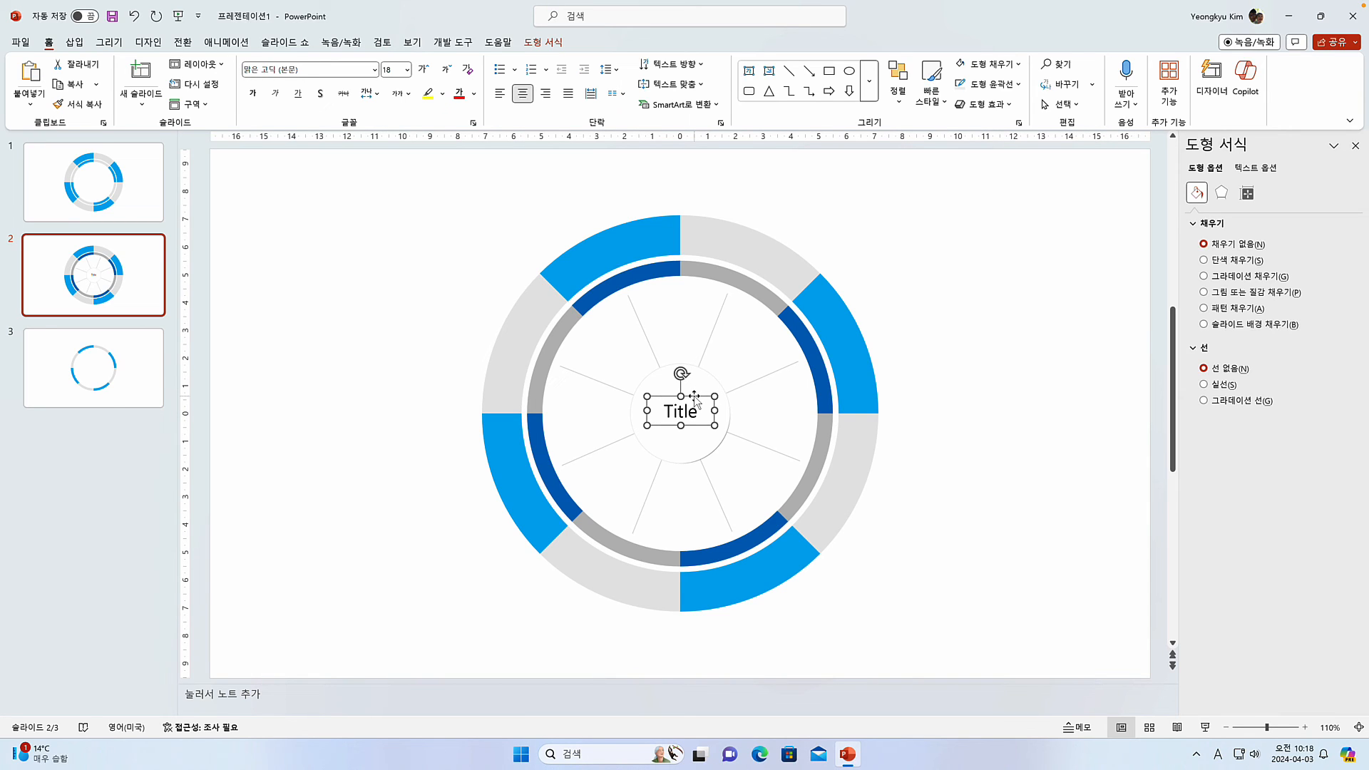
pyautogui.hotkey('ctrl', 'd')
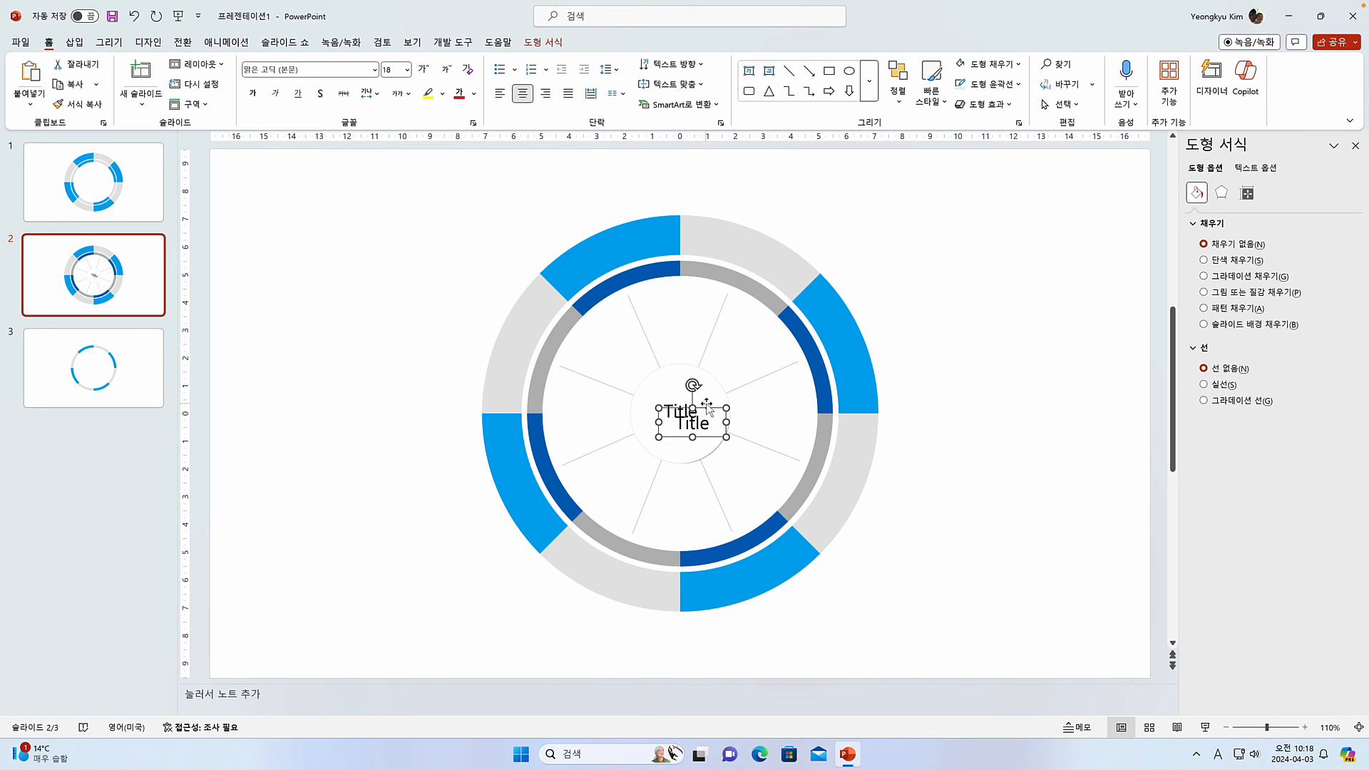
pyautogui.moveTo(713, 411); pyautogui.dragTo(629, 236)
pyautogui.click(615, 245)
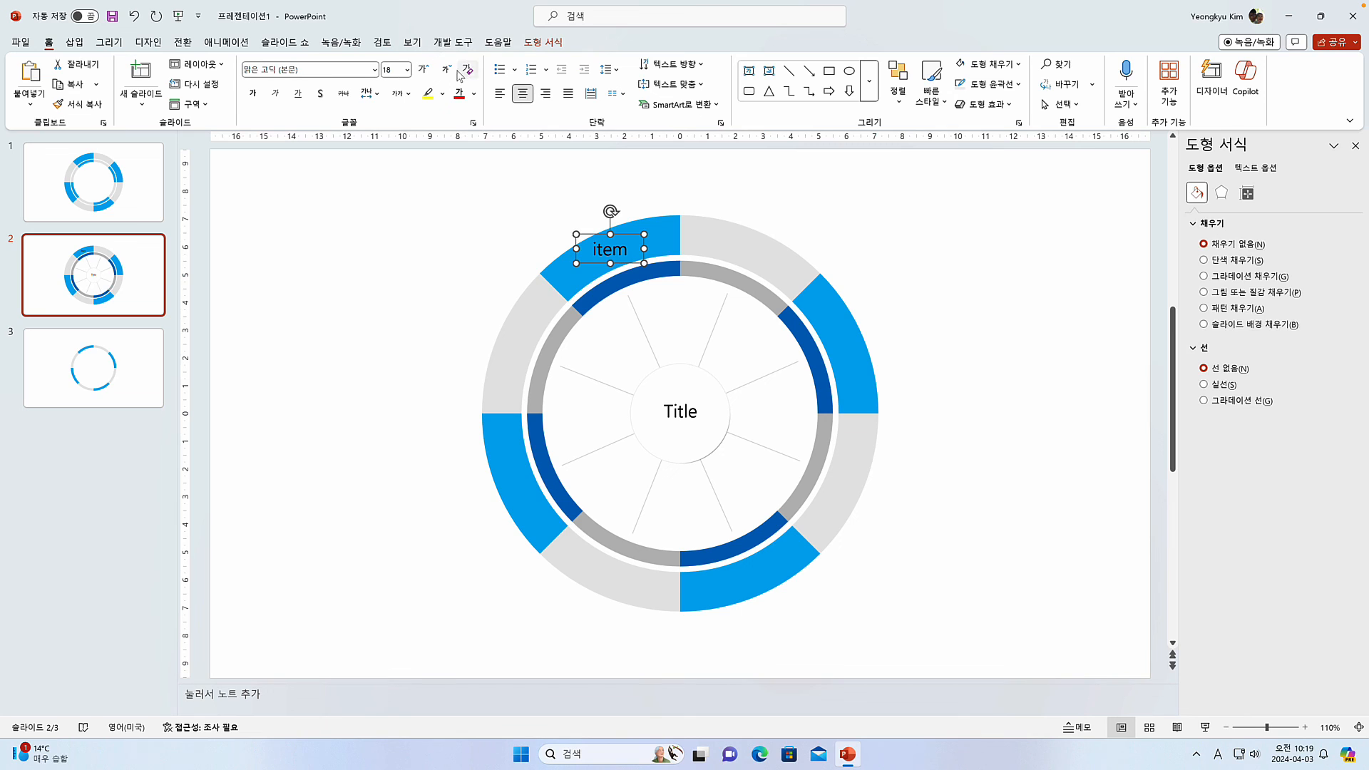
# Step: Reduce the "item" label's font size to 14 and place copies of it on the other seven outer segments
pyautogui.click(454, 72)
pyautogui.click(454, 71)
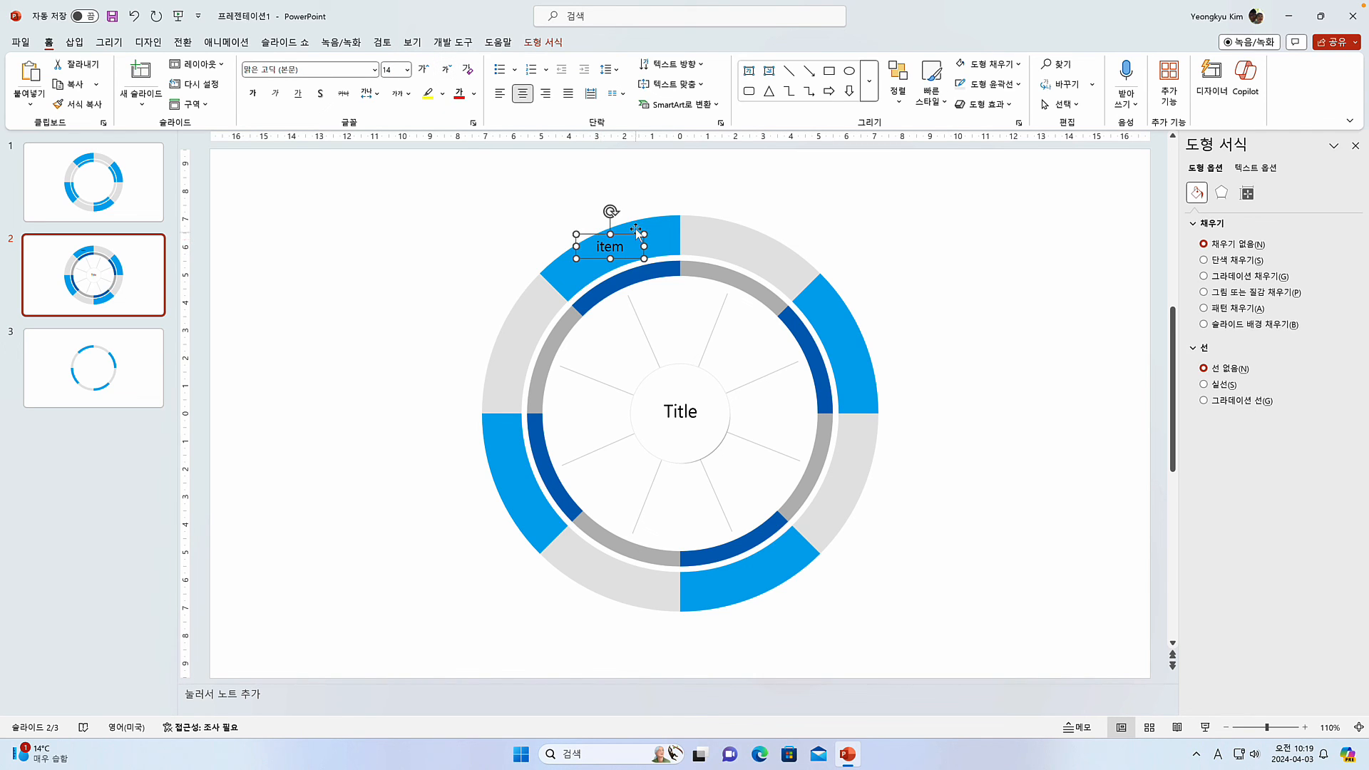
pyautogui.moveTo(627, 237); pyautogui.dragTo(770, 576)
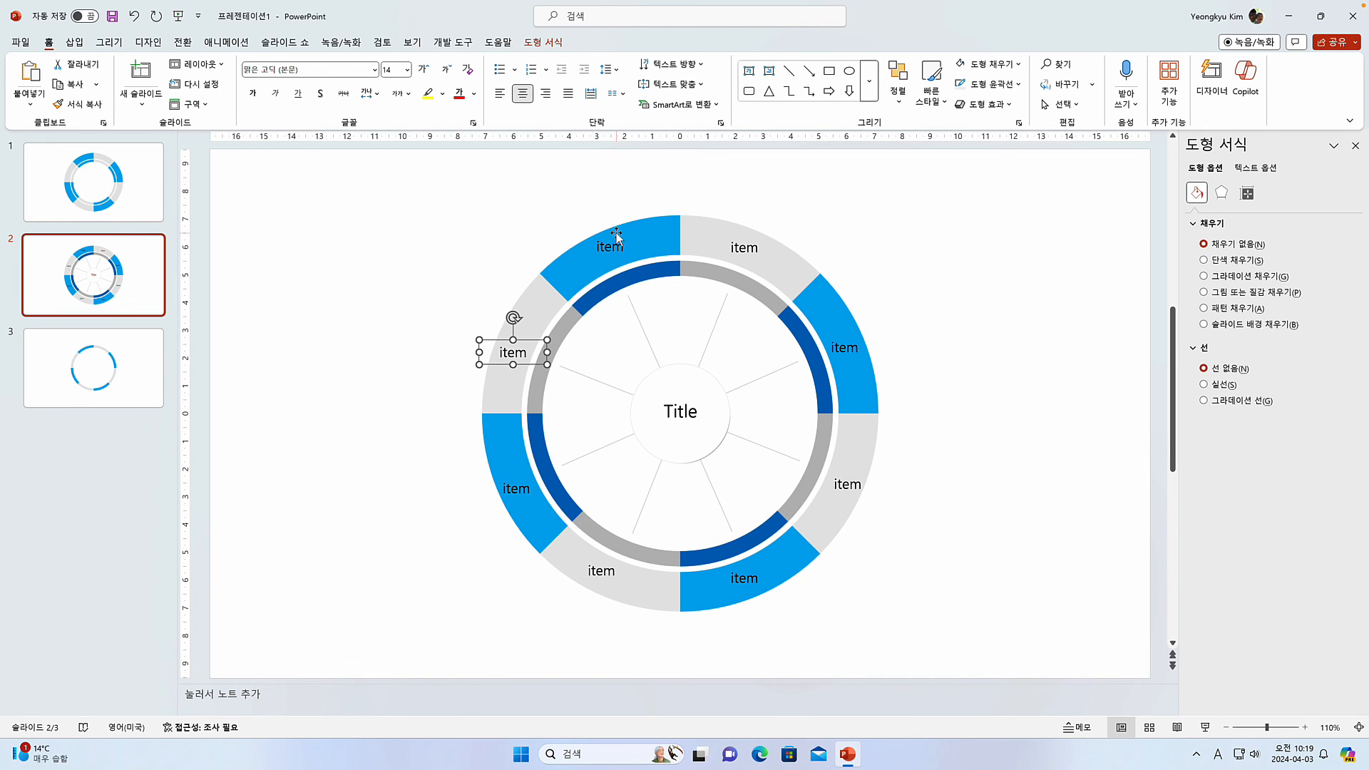
# Step: Rotate the "item" labels to follow the curve of their outer-ring segments, except the one on the lower-right gray segment
pyautogui.click(615, 231)
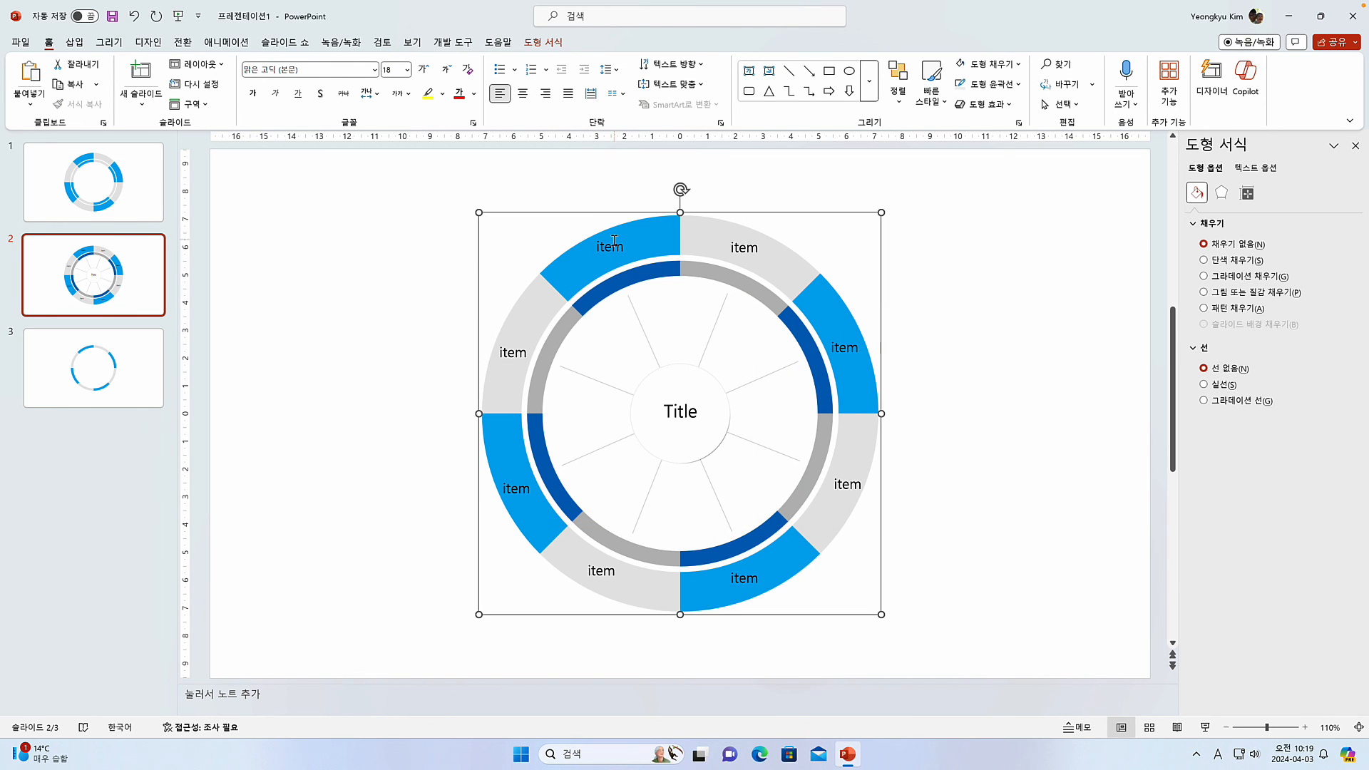
pyautogui.click(614, 240)
pyautogui.moveTo(611, 211); pyautogui.dragTo(596, 215)
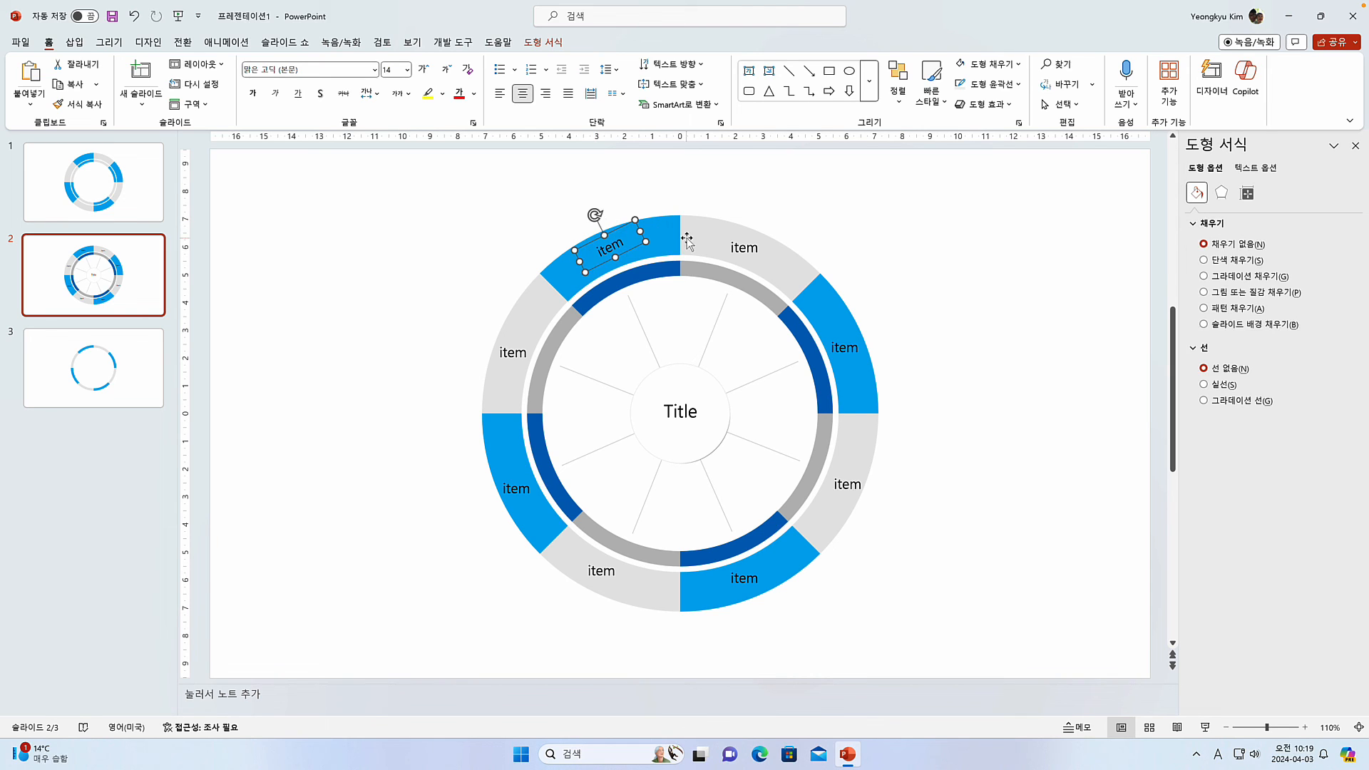
pyautogui.click(753, 250)
pyautogui.moveTo(744, 211); pyautogui.dragTo(760, 216)
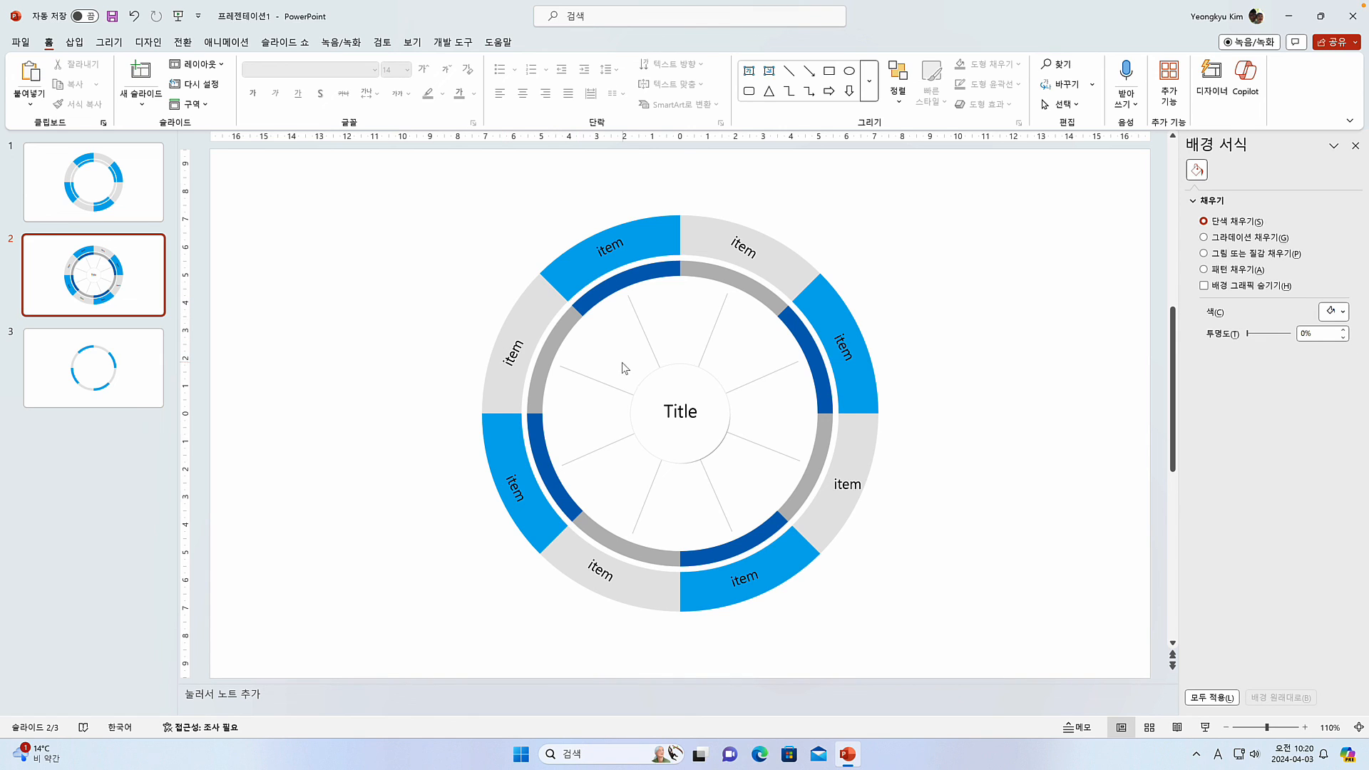